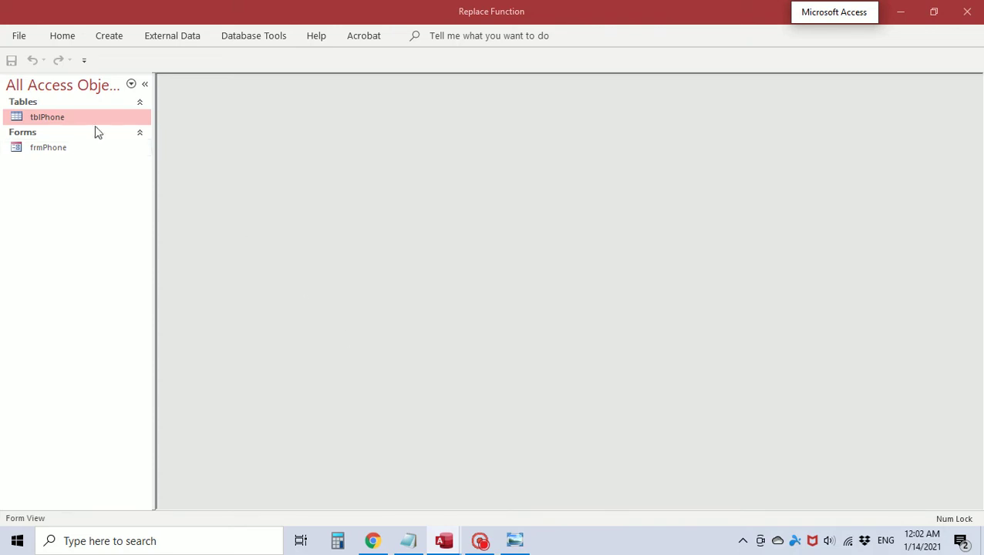
- Open the tblPhone table to examine how its phone numbers are formatted, and close it
double_click(73, 119)
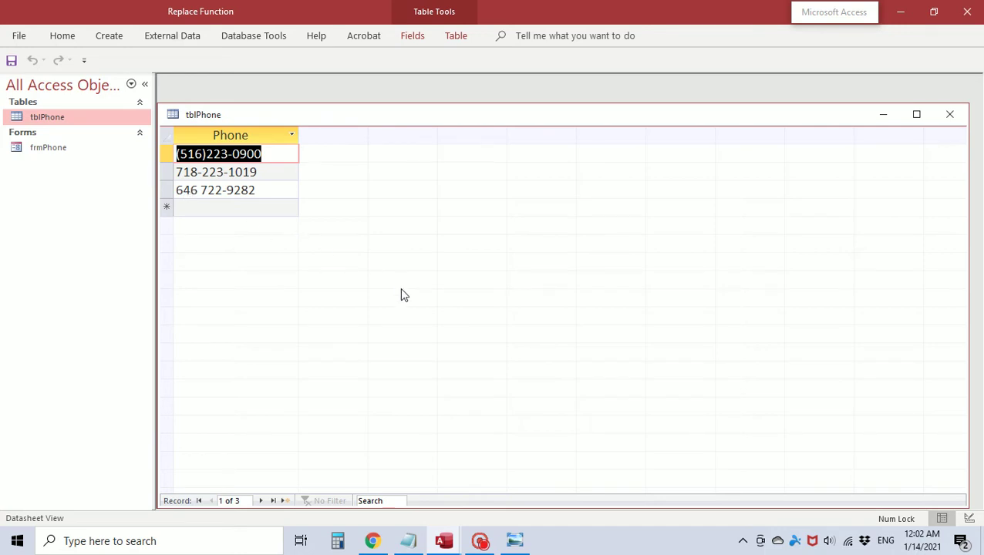
click(949, 114)
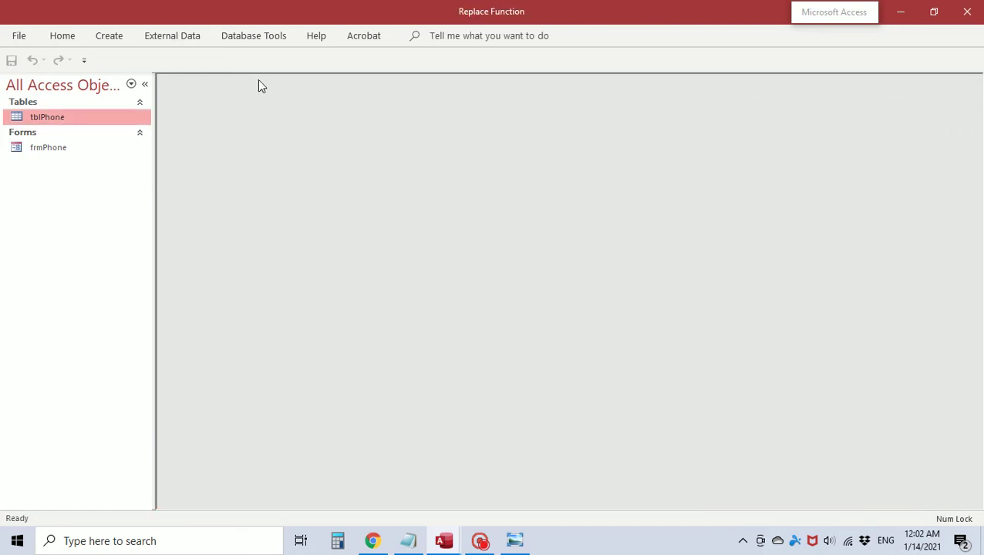
- Create a new query in Design view based on tblPhone and add its Phone field to the grid
click(110, 36)
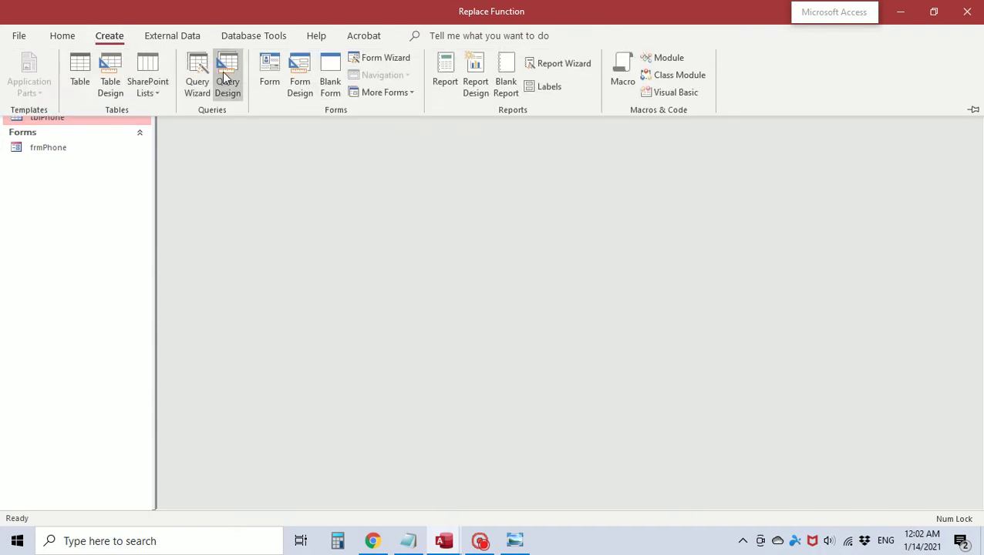
click(227, 78)
double_click(858, 170)
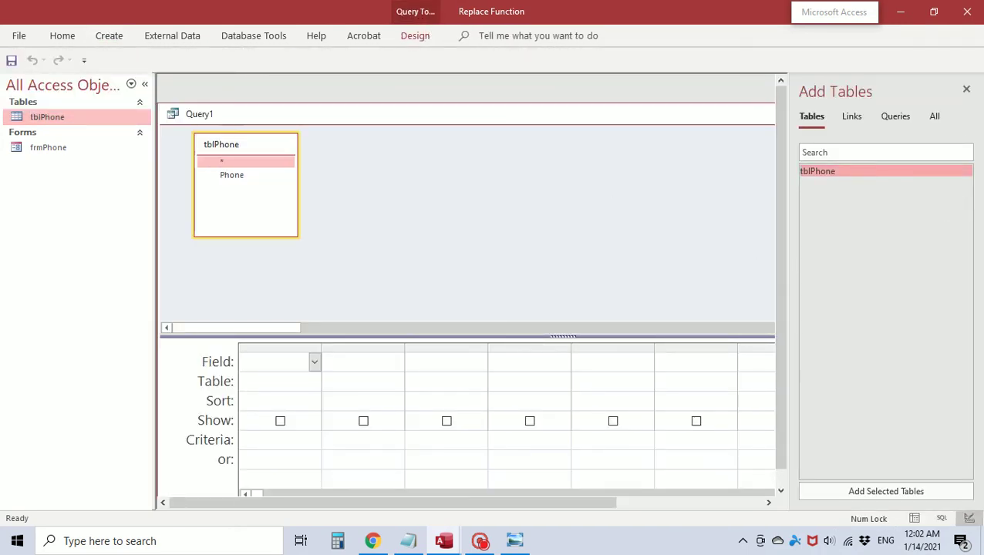
click(966, 90)
double_click(240, 176)
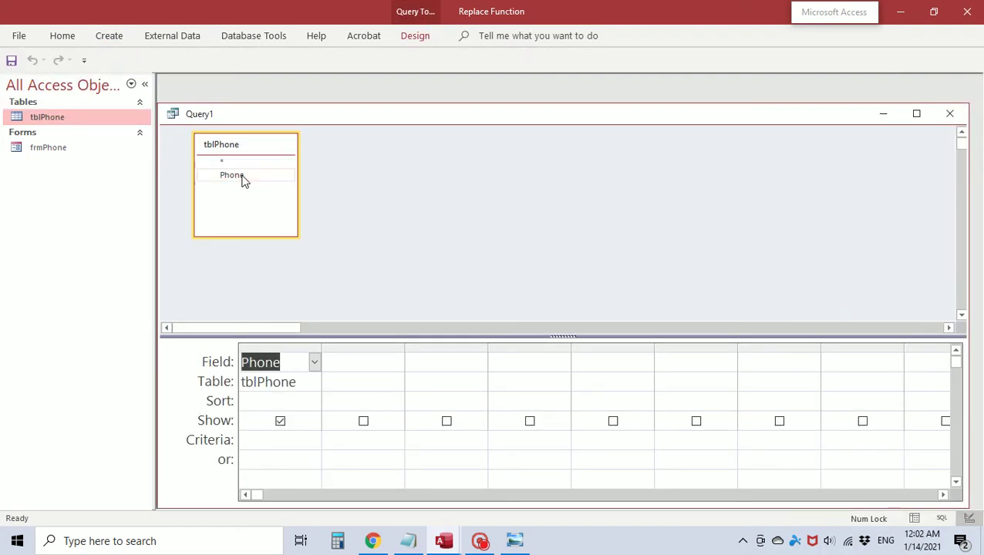
- Widen the first two query grid columns and start a calculated field in the second with the name "Phone Stripped:"
drag(322, 349, 368, 351)
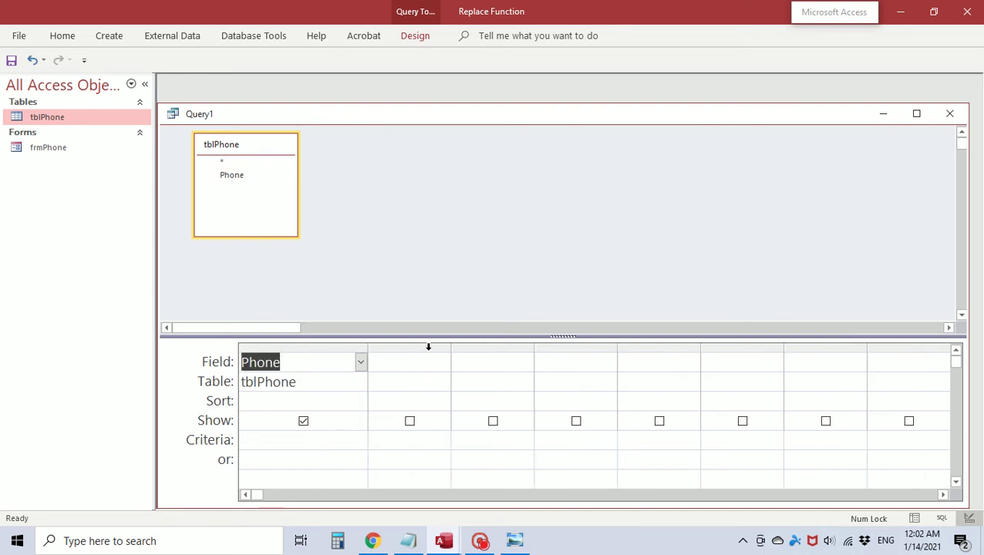
drag(451, 347, 546, 349)
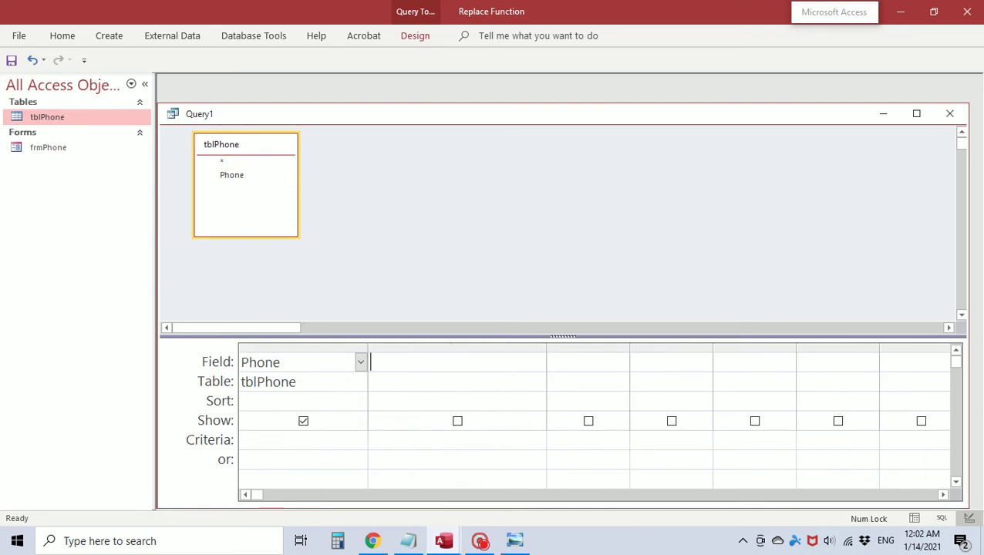
click(371, 362)
text(Pho)
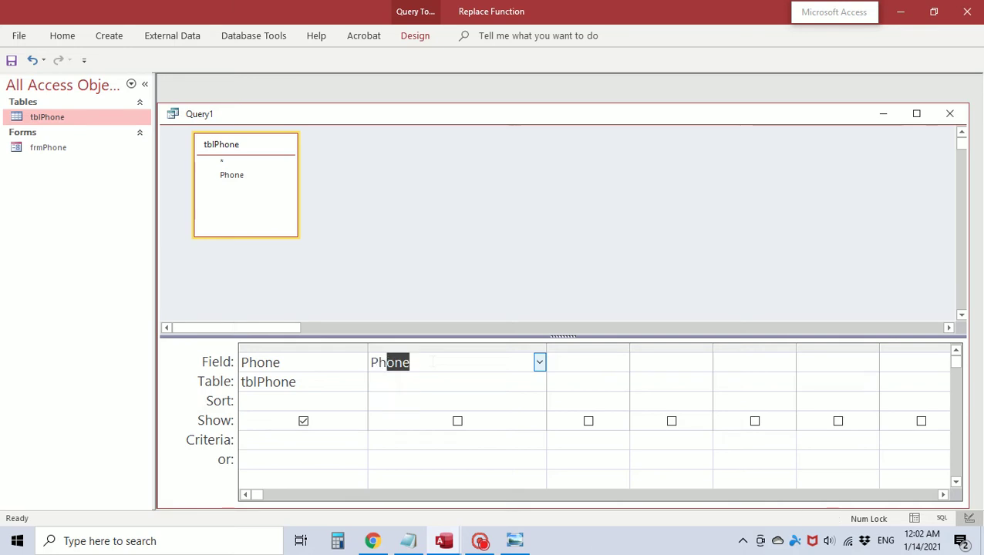
text(ne Stri)
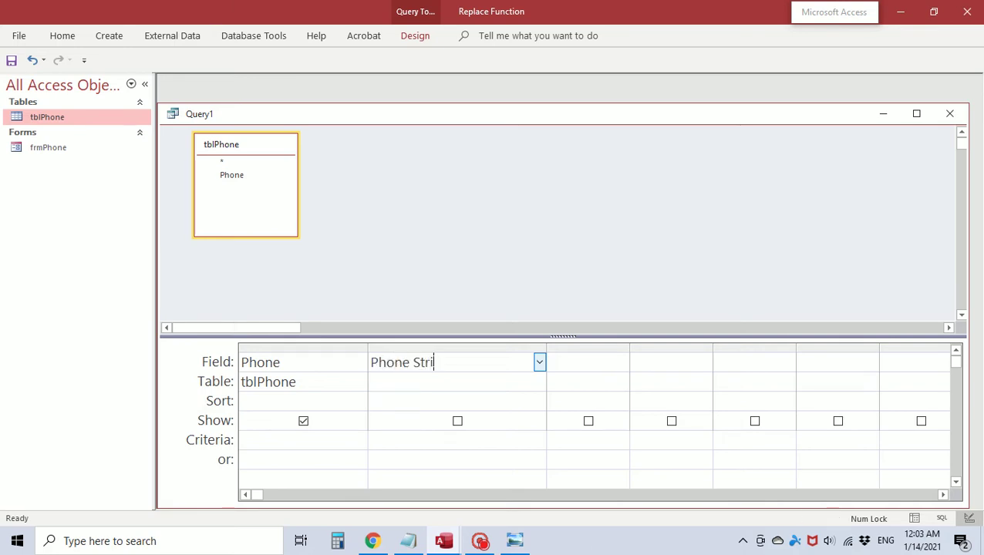
text(pped:)
right_click(474, 361)
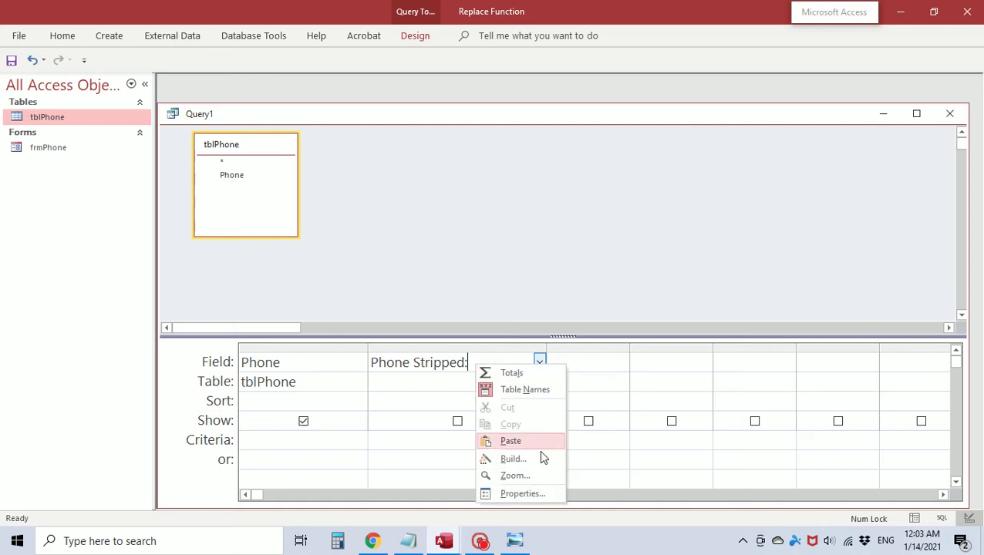
click(534, 456)
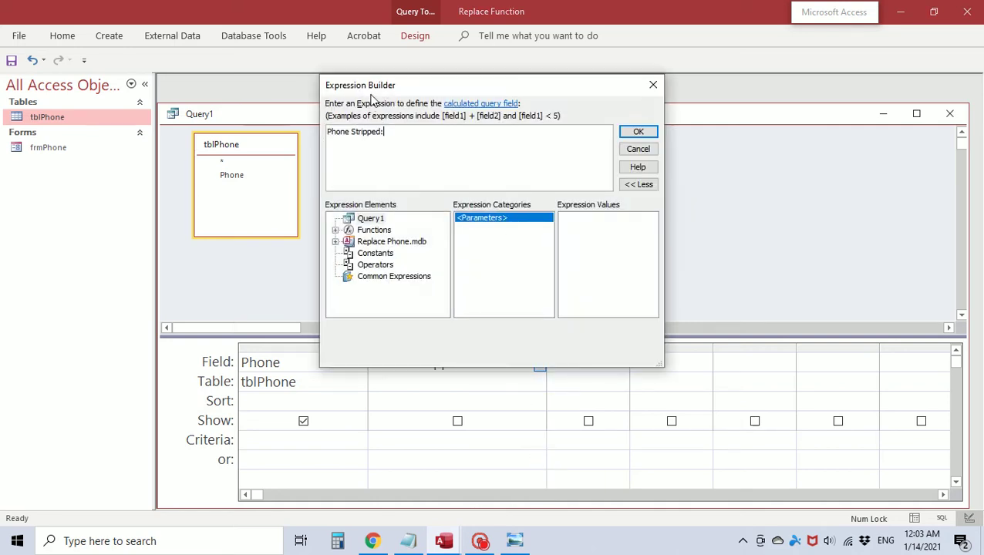
click(638, 149)
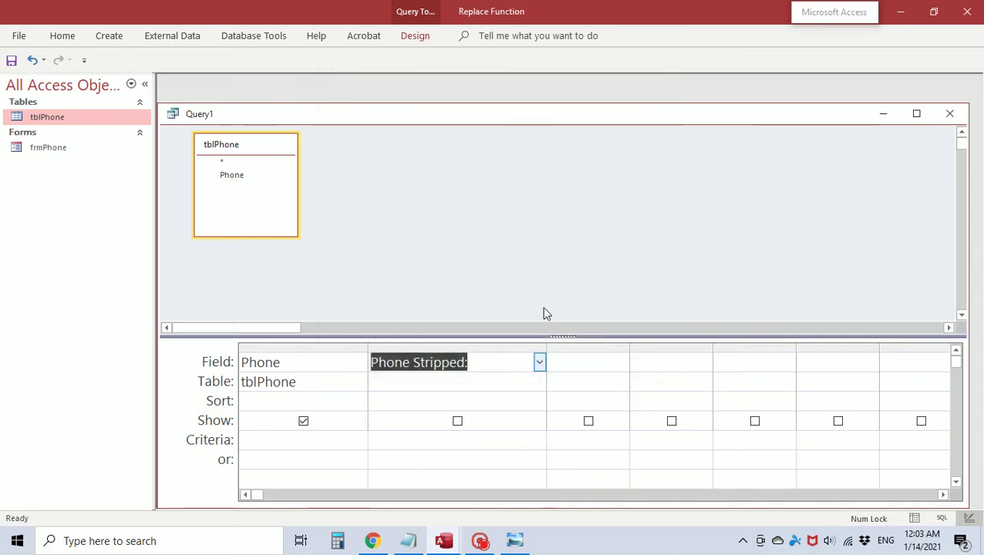
- Open the Phone Stripped field in the Zoom window and begin its expression with Replace([Phone],
right_click(498, 358)
click(531, 470)
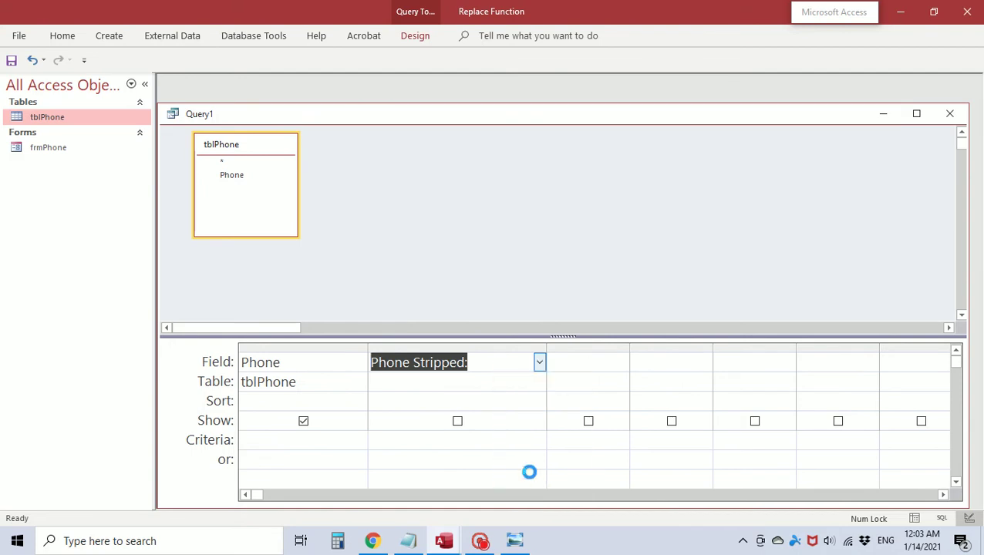
key(Caps_Lock)
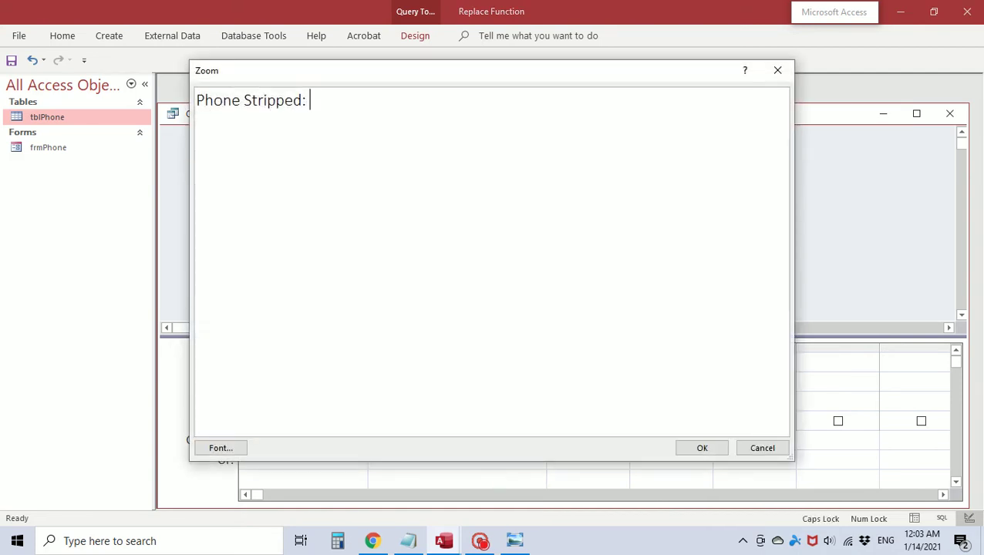
text(R)
key(Caps_Lock)
text(epla)
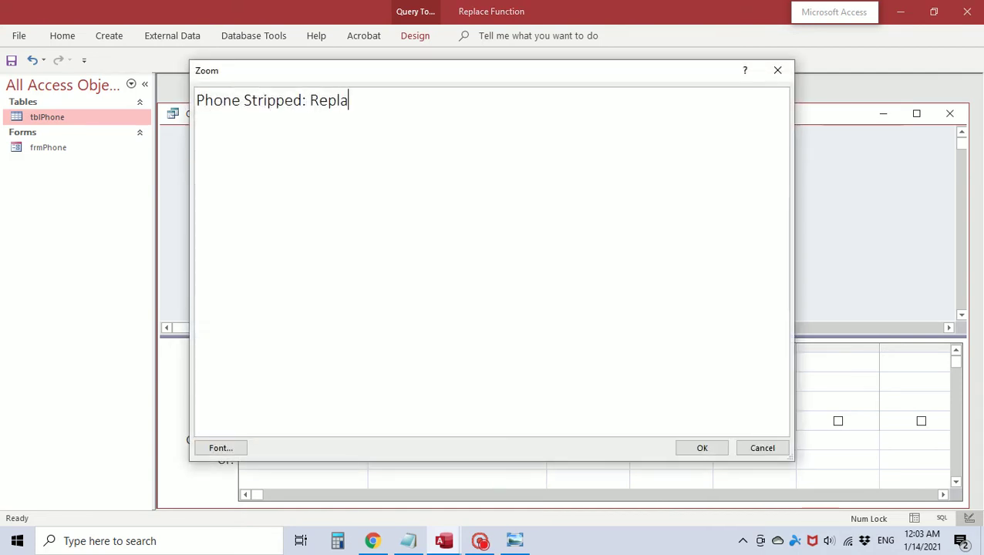
text(ce([)
key(Caps_Lock)
text(P)
key(Caps_Lock)
text(hone)
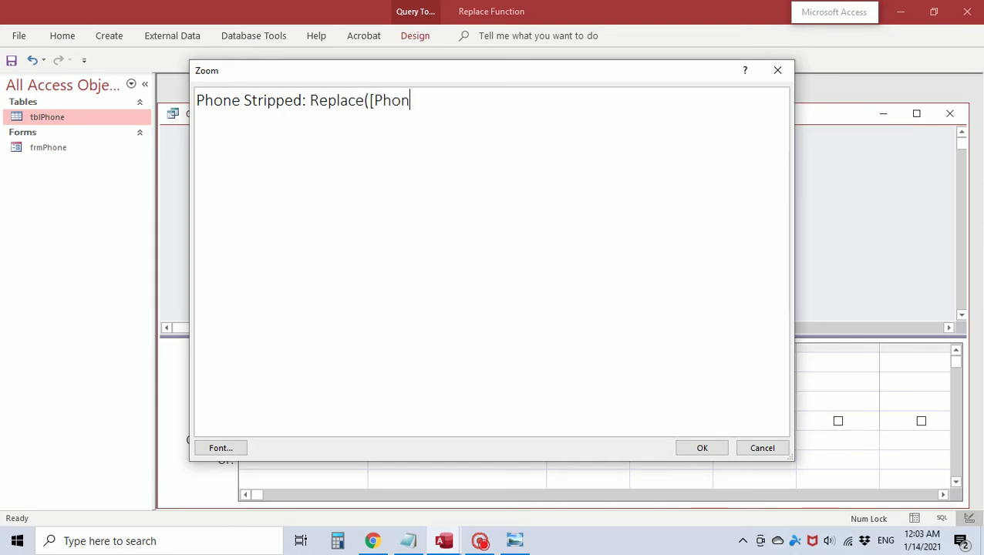
text(],)
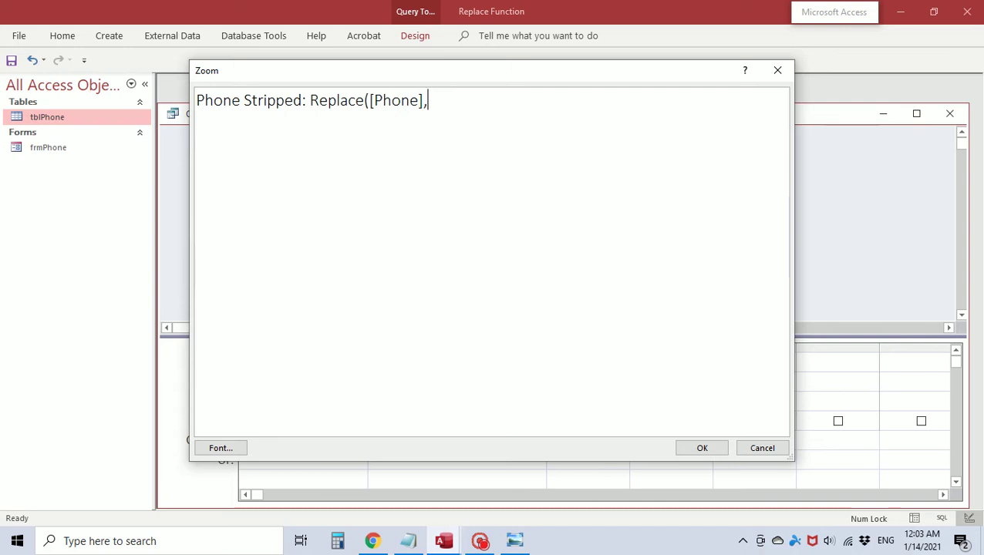
- Continue the expression with "(",""),")",""),"-","")," ","") to strip parentheses, hyphens and spaces
text("(",""),")",")
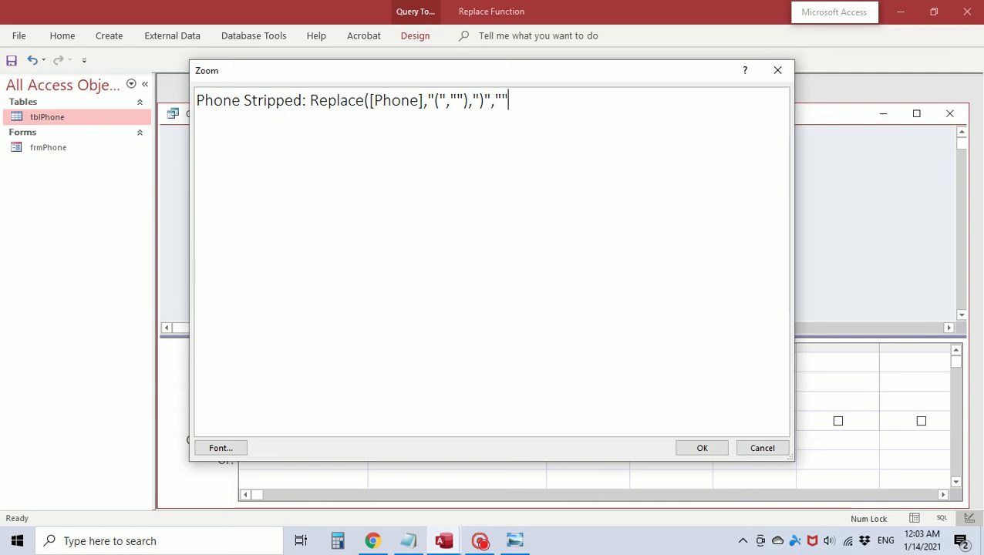
text("),"-")
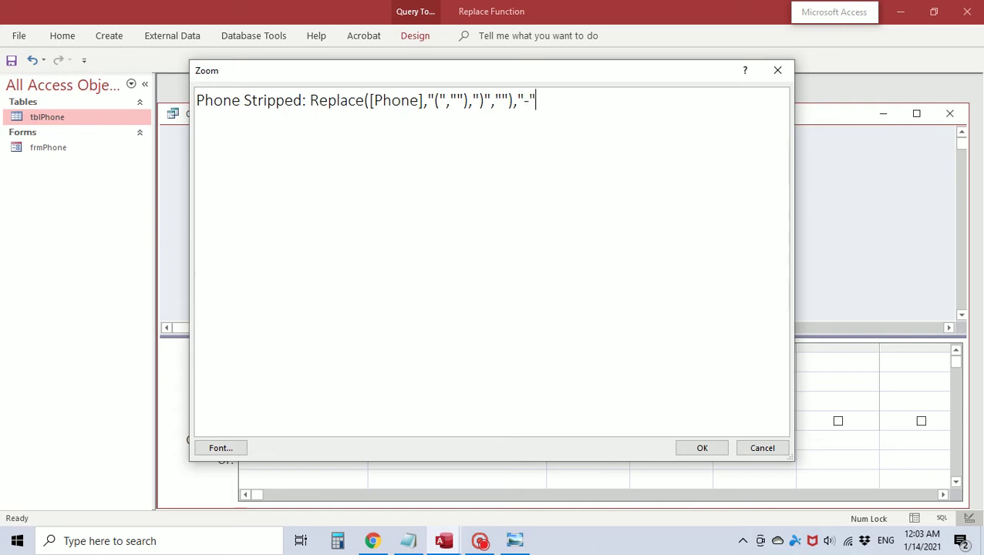
text(,""),)
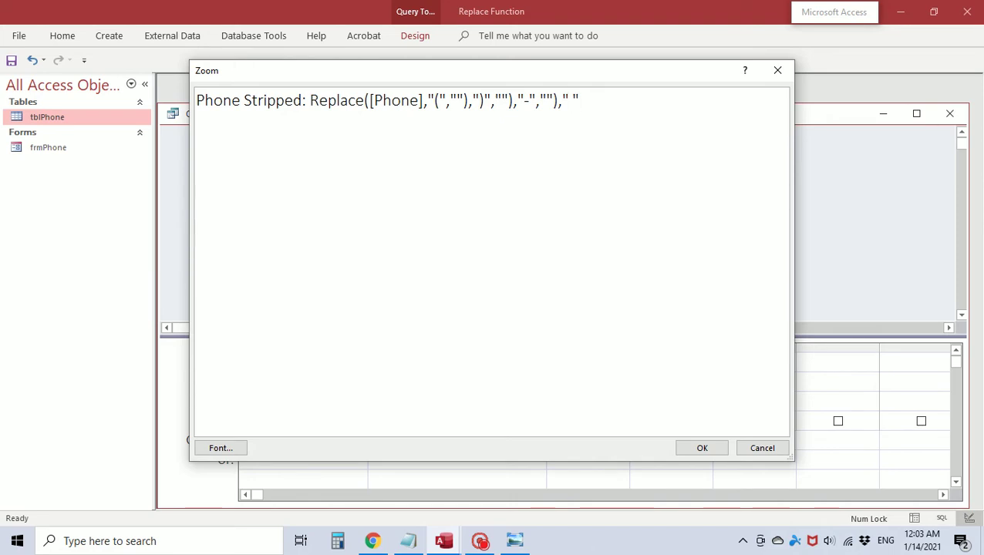
text(" ",""))
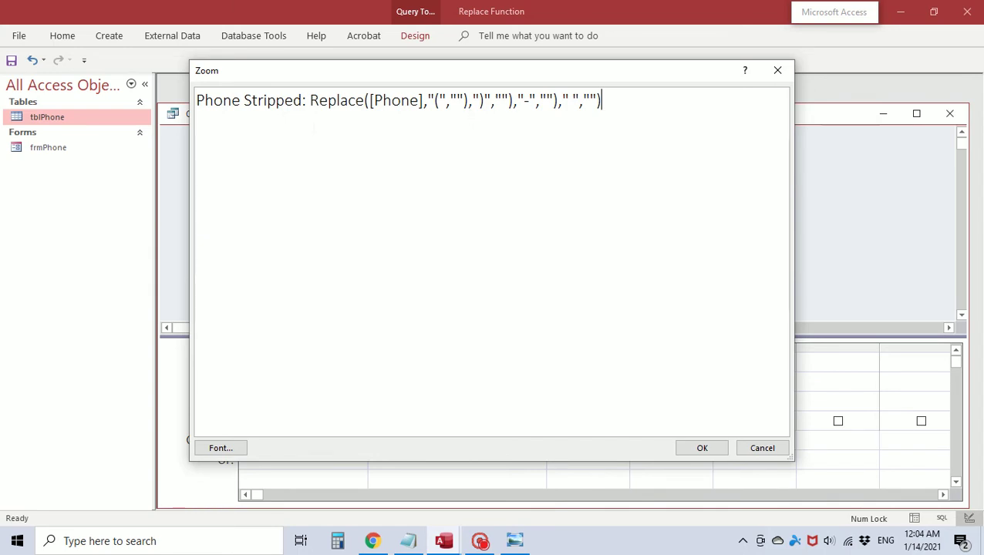
- Insert three more nested Replace( calls before the existing Replace function and accept the expression
click(311, 100)
key(Caps_Lock)
text(R)
key(Caps_Lock)
text(eplace)
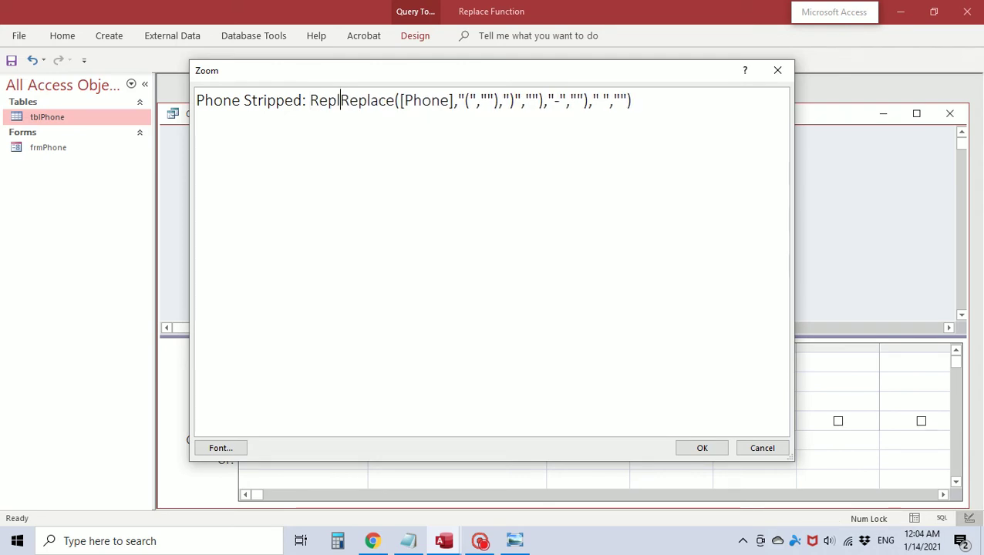
text(()
key(Caps_Lock)
text(R)
key(Caps_Lock)
text(eplace)
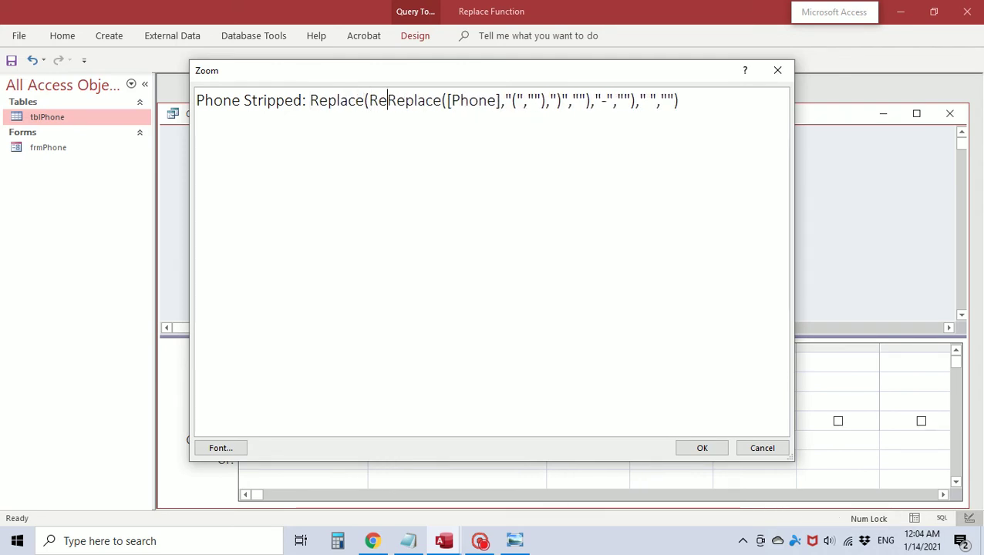
text(()
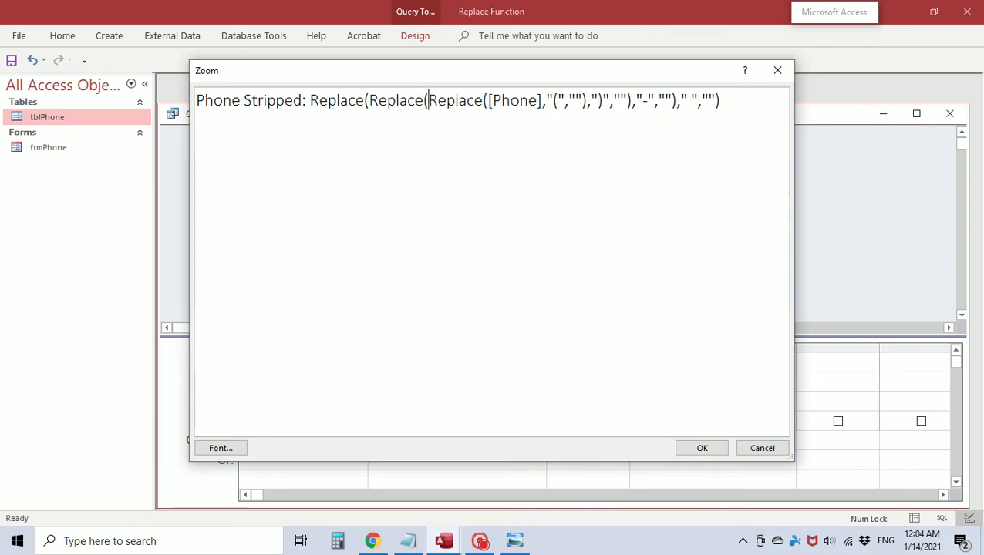
key(Caps_Lock)
text(R)
key(Caps_Lock)
text(eplace)
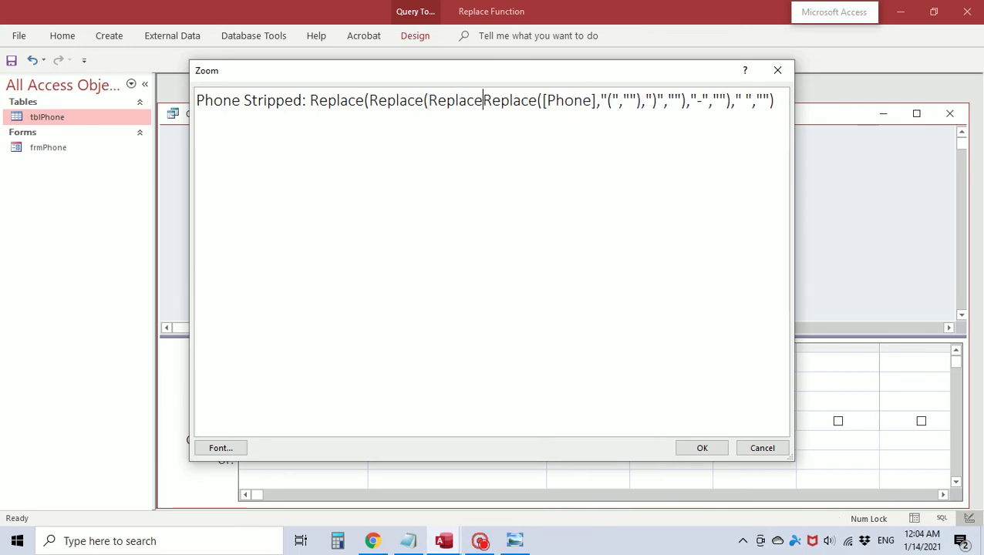
text(()
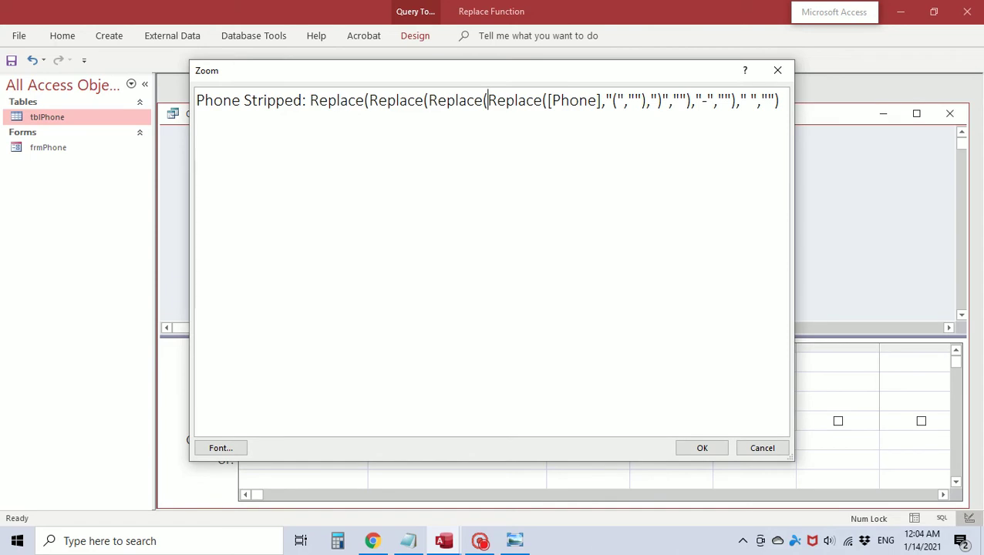
click(699, 448)
- Save the query as qryPhoneStripped
right_click(425, 114)
click(461, 121)
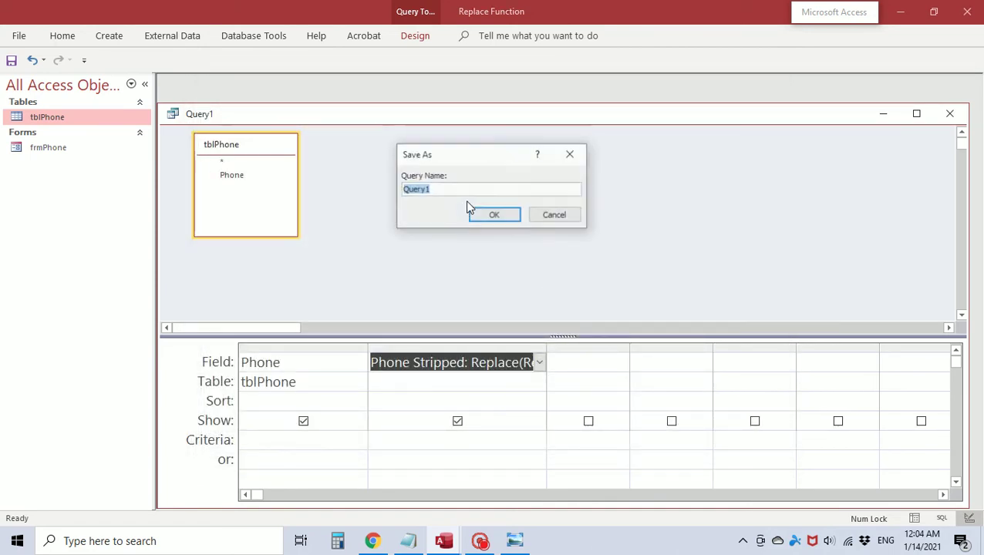
text(qry)
key(Caps_Lock)
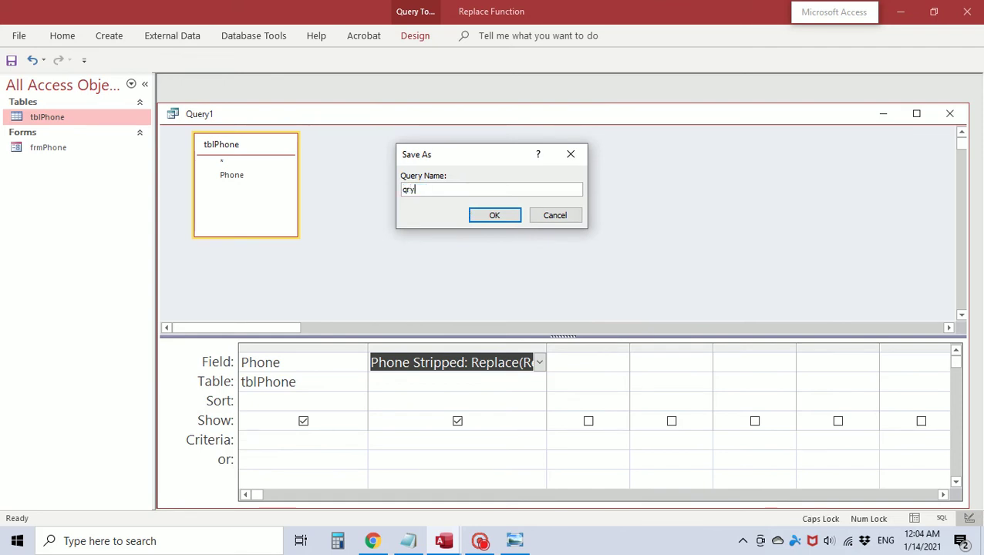
text(P)
key(Caps_Lock)
text(hone)
key(Caps_Lock)
text(S)
key(Caps_Lock)
text(tripped)
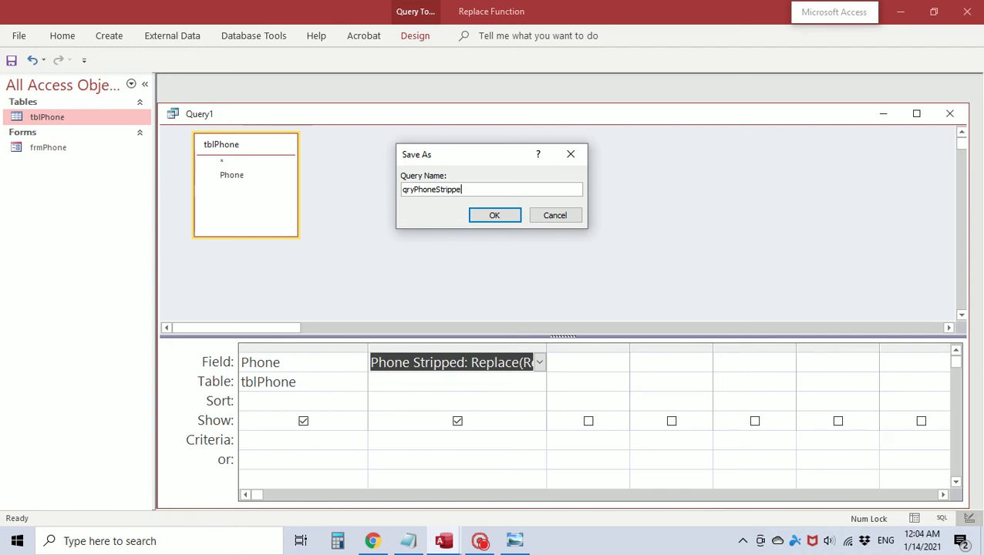
click(471, 213)
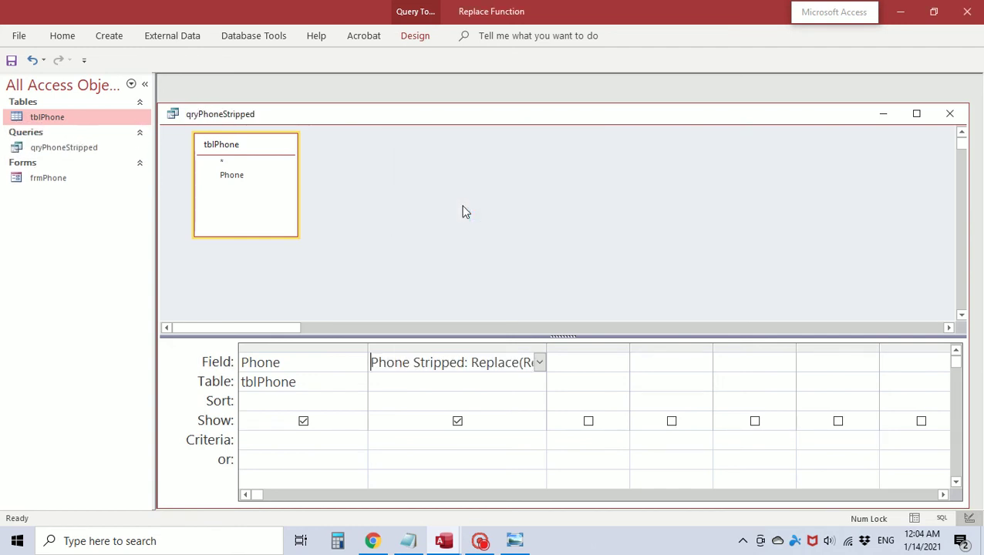
- Widen the Phone Stripped column in the query's Datasheet view and close the query, saving its layout
right_click(519, 118)
click(565, 221)
drag(369, 133, 450, 134)
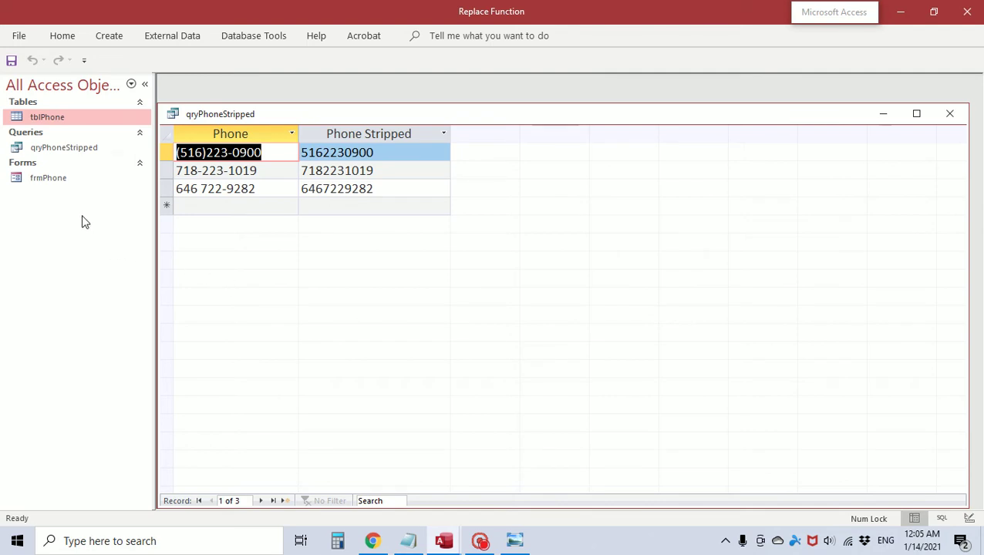
click(950, 113)
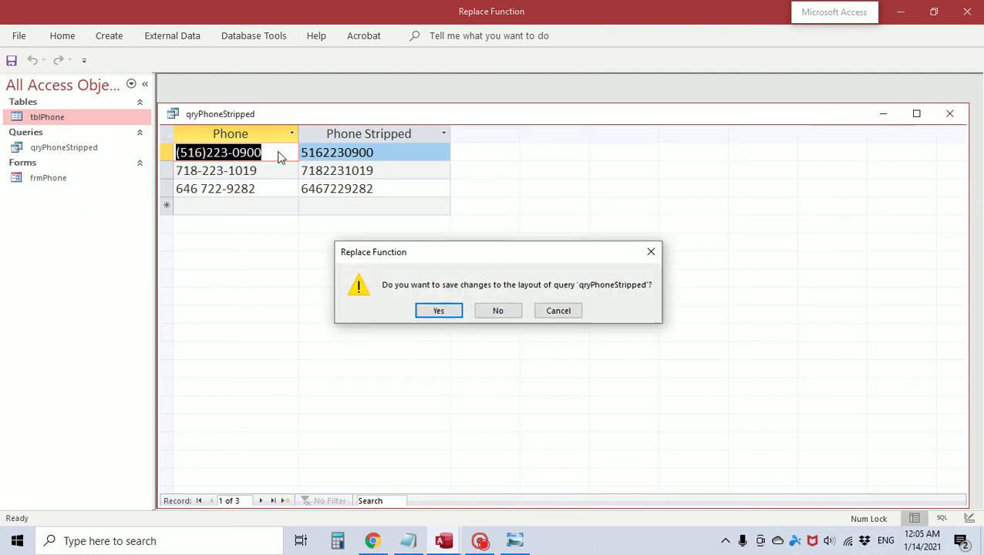
click(453, 312)
- Open the frmPhone form and switch it to Design View
double_click(60, 181)
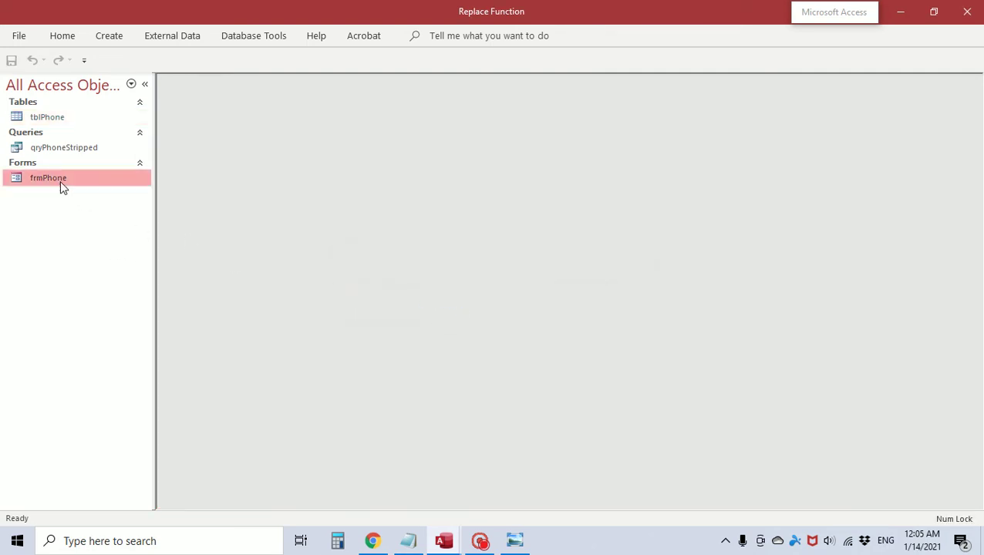
right_click(312, 193)
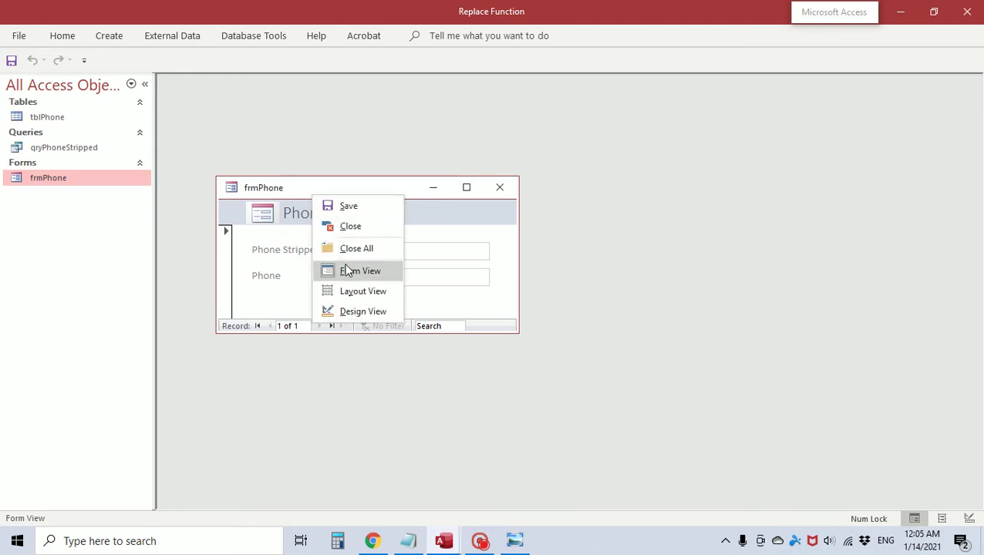
click(357, 308)
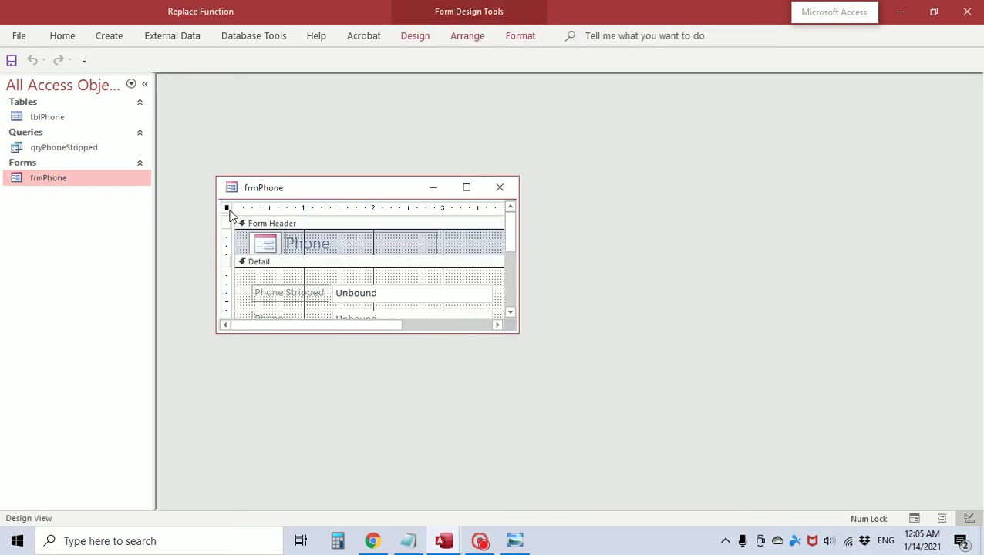
- Set the Record Source of the frmPhone form to qryPhoneStripped
double_click(227, 209)
click(801, 169)
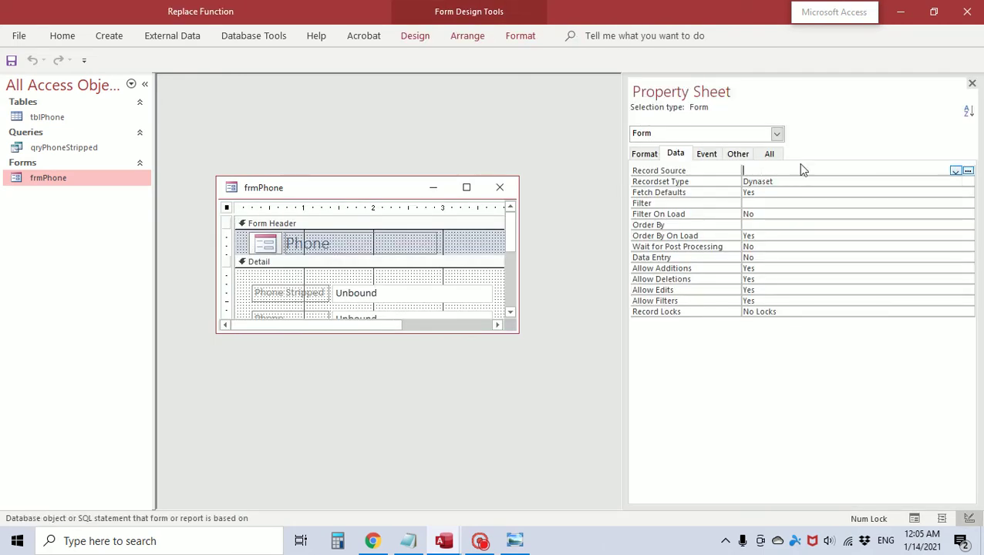
click(956, 171)
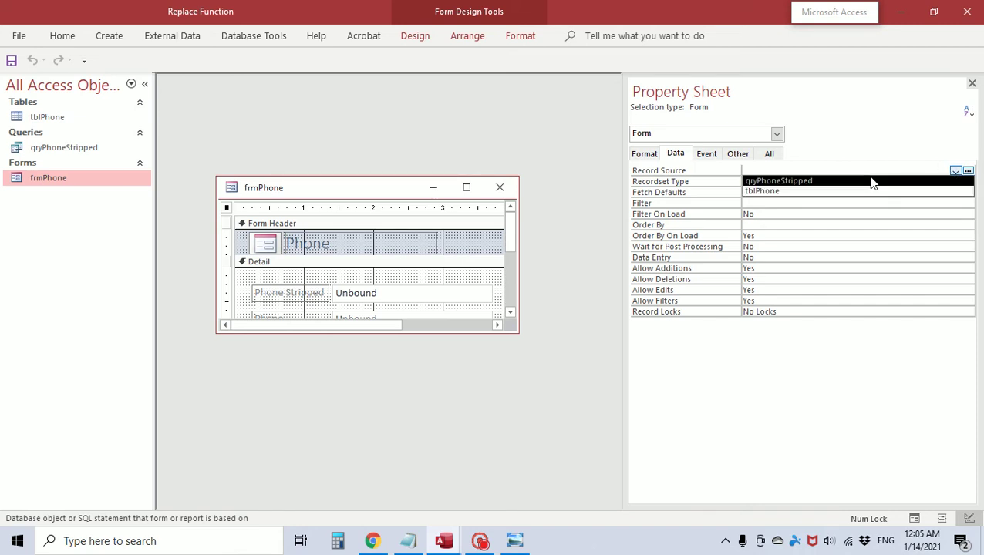
click(866, 185)
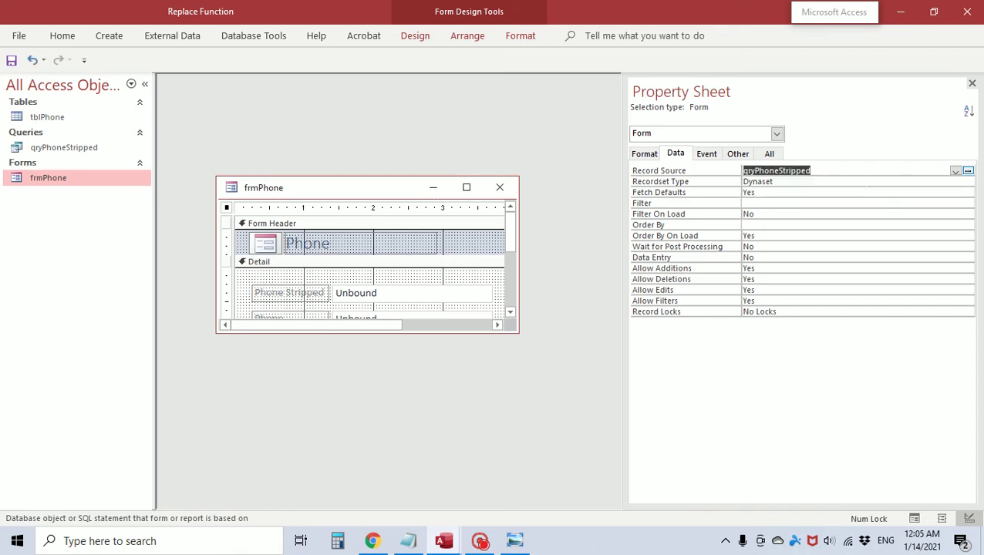
- Set the Control Source of the Phone Stripped text box to the Phone Stripped field
click(376, 296)
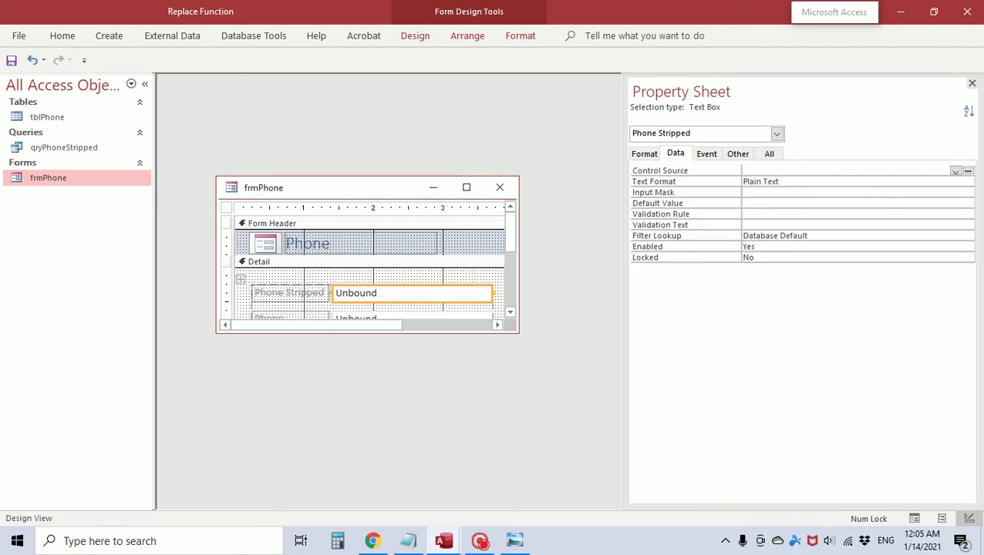
click(956, 171)
click(837, 191)
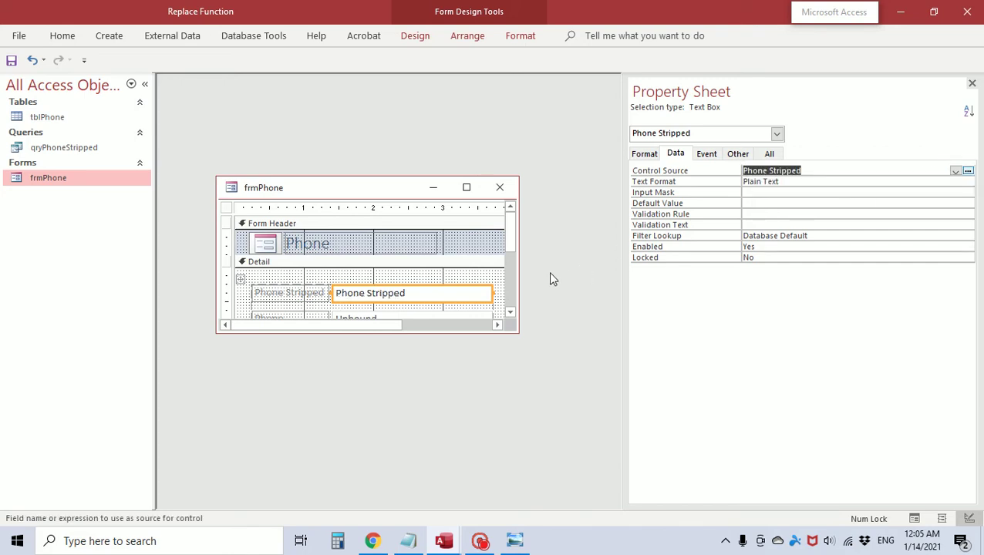
- Make the form window taller and set the Control Source of the unbound Phone text box to the Phone field
click(422, 327)
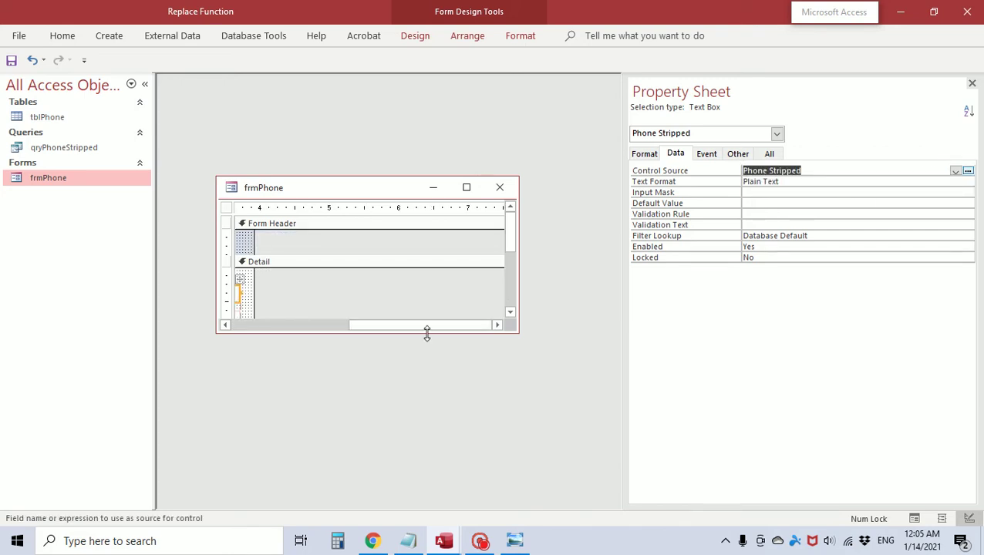
drag(423, 334, 286, 401)
click(388, 325)
click(847, 169)
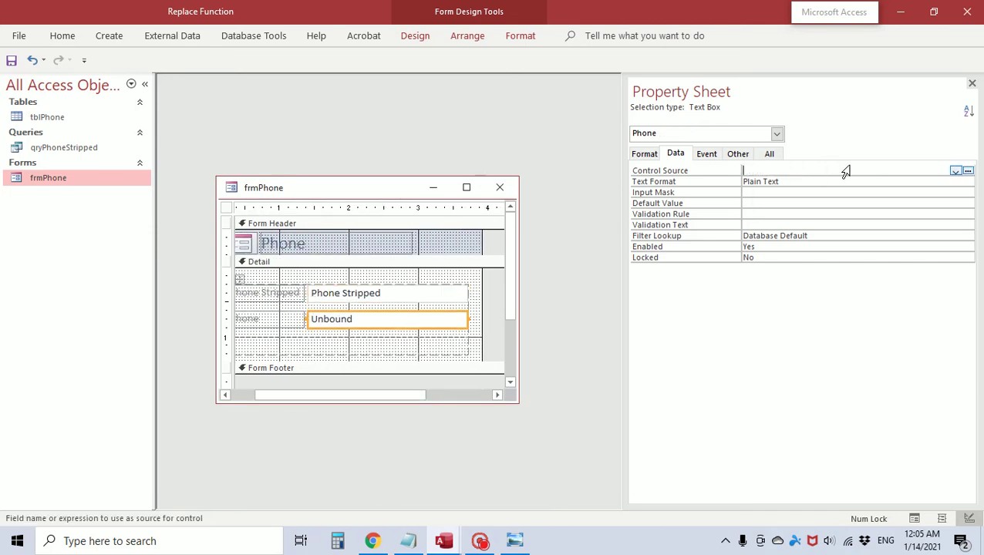
click(957, 171)
click(868, 181)
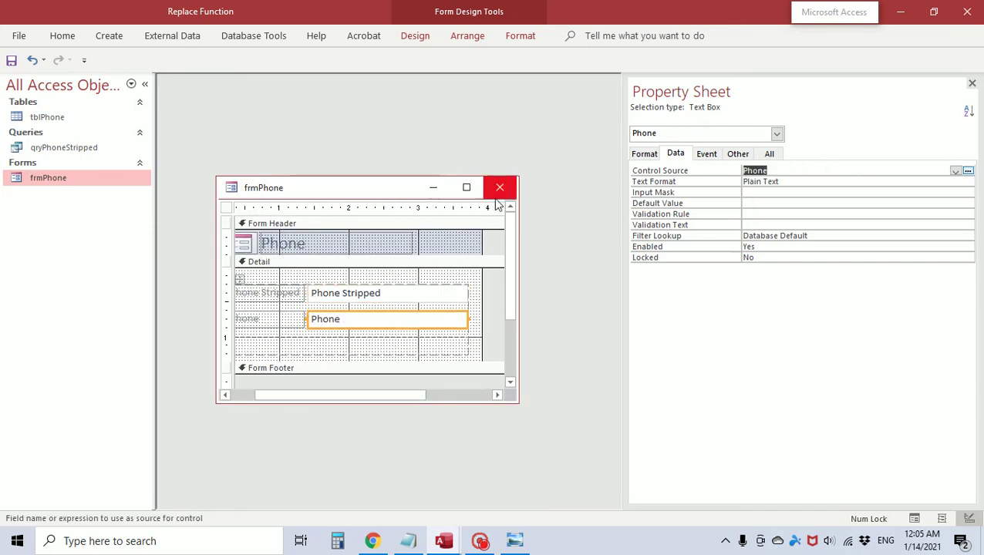
- Browse the form's records in Form View to compare Phone Stripped with Phone, and return to Design View
right_click(366, 193)
right_click(377, 196)
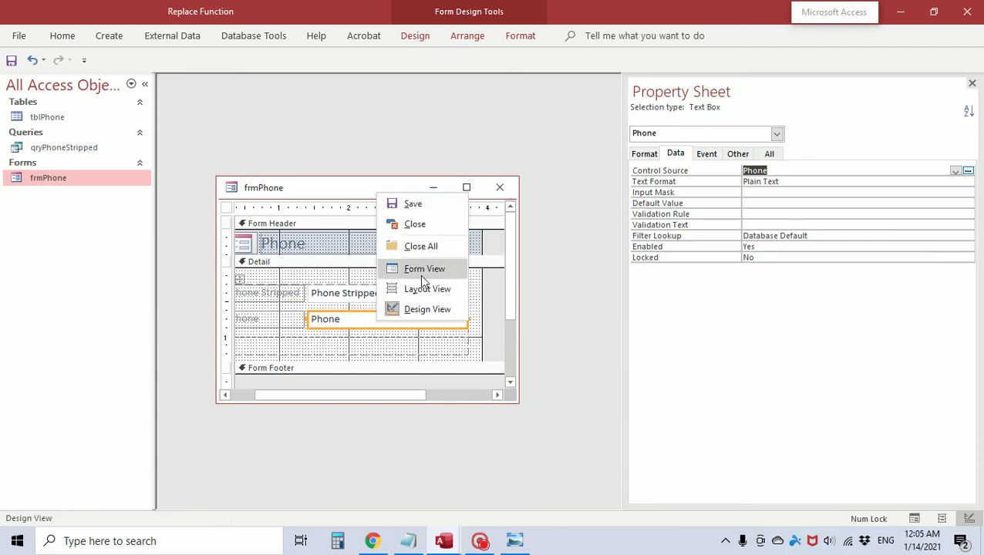
click(425, 270)
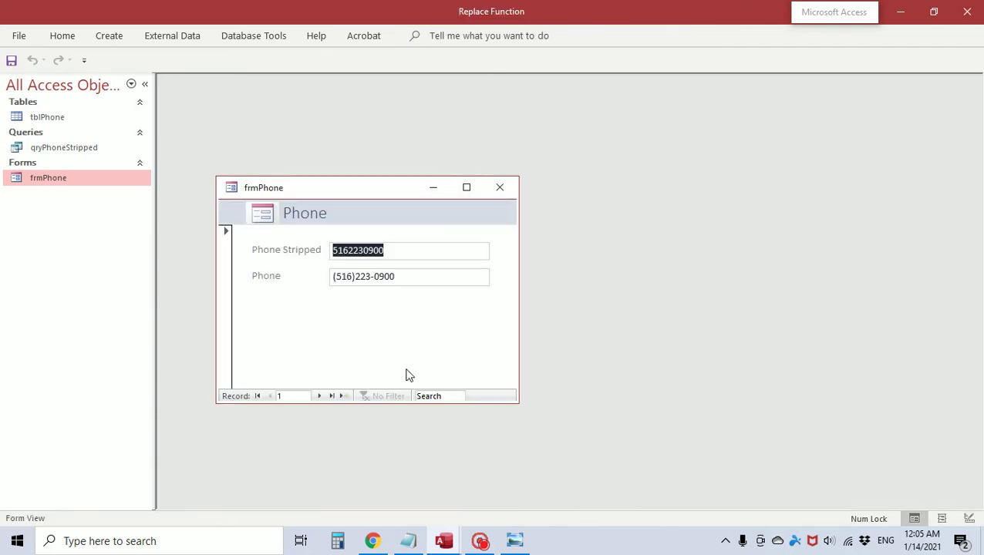
click(320, 396)
click(319, 396)
click(319, 396)
click(270, 396)
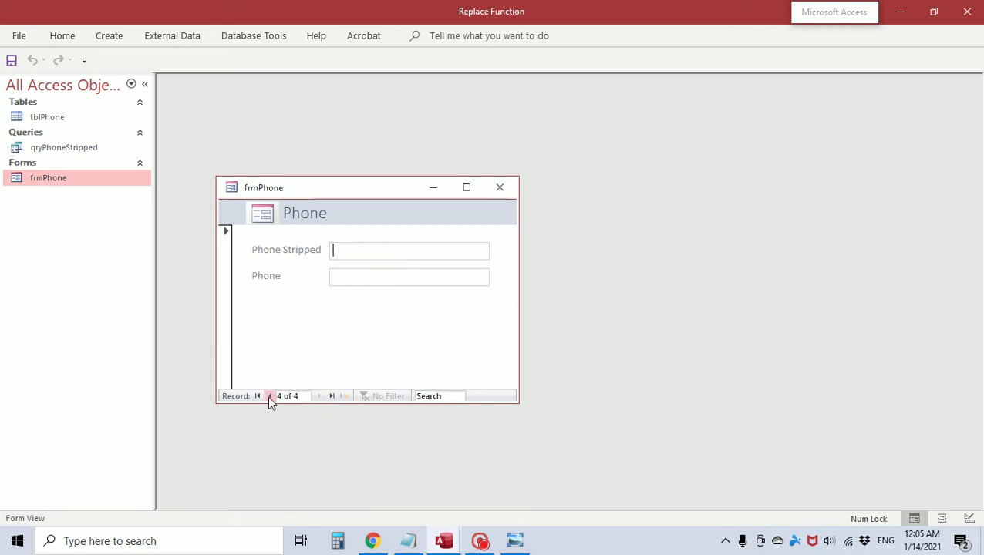
click(270, 396)
click(270, 395)
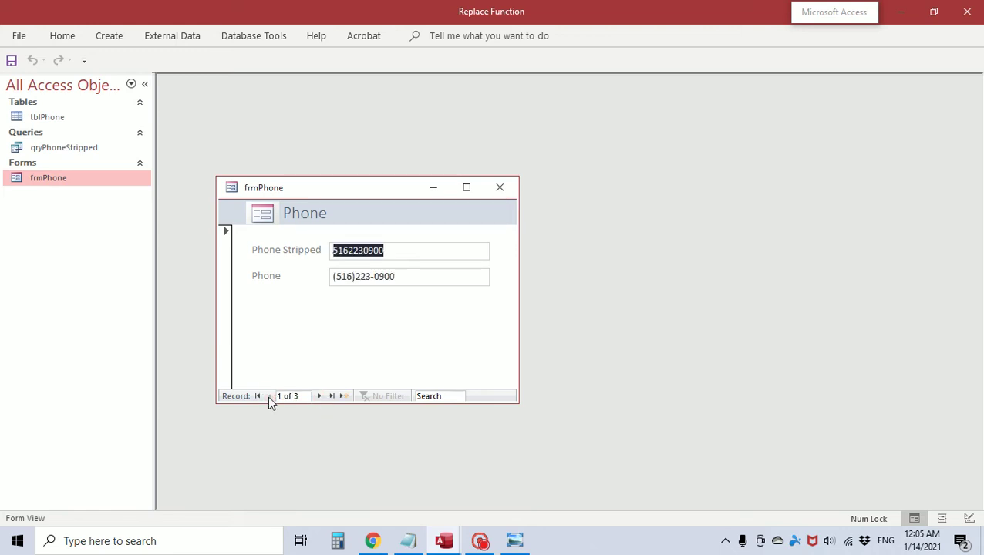
right_click(351, 192)
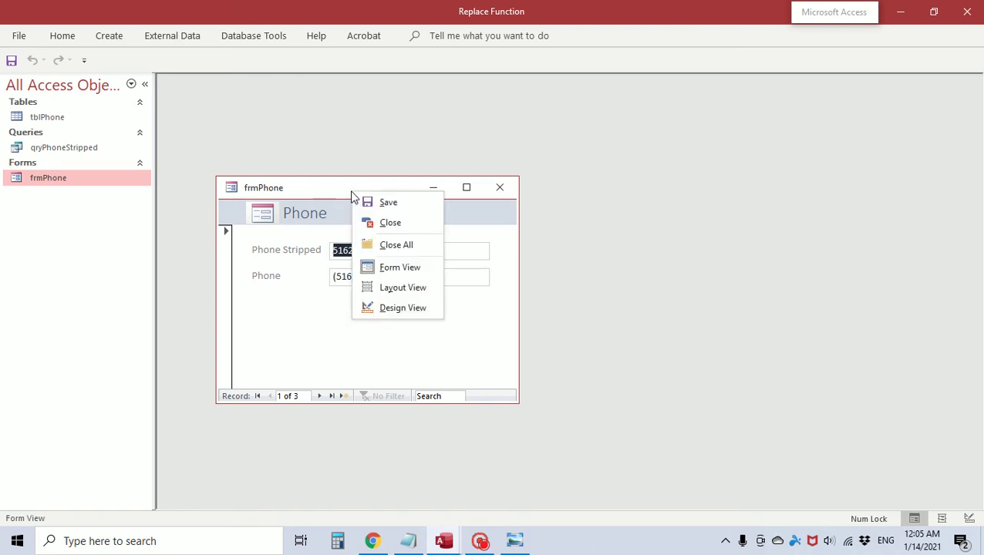
click(389, 308)
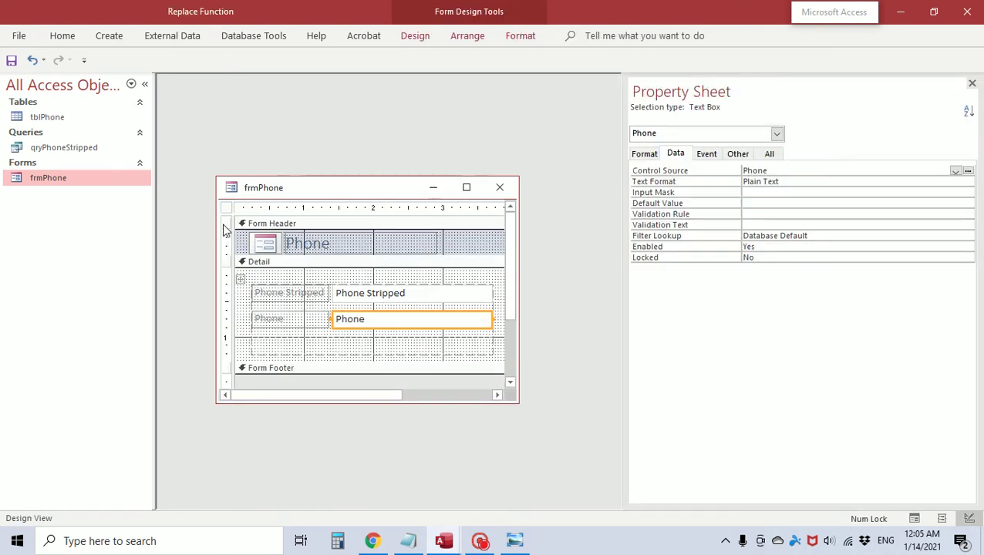
- Copy the nested Replace expression, without its alias, from the Phone Stripped field in qryPhoneStripped's design and close the query
click(53, 151)
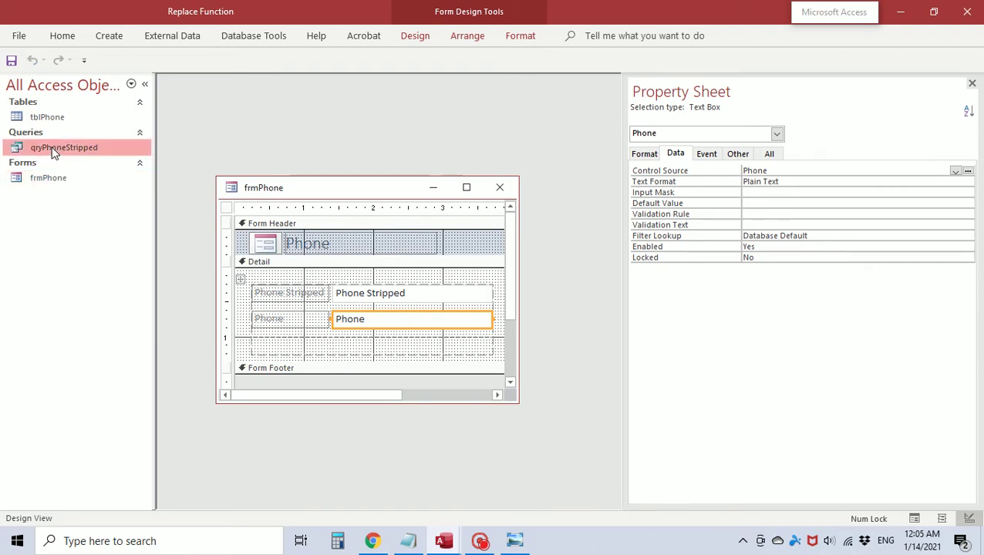
right_click(54, 151)
click(100, 178)
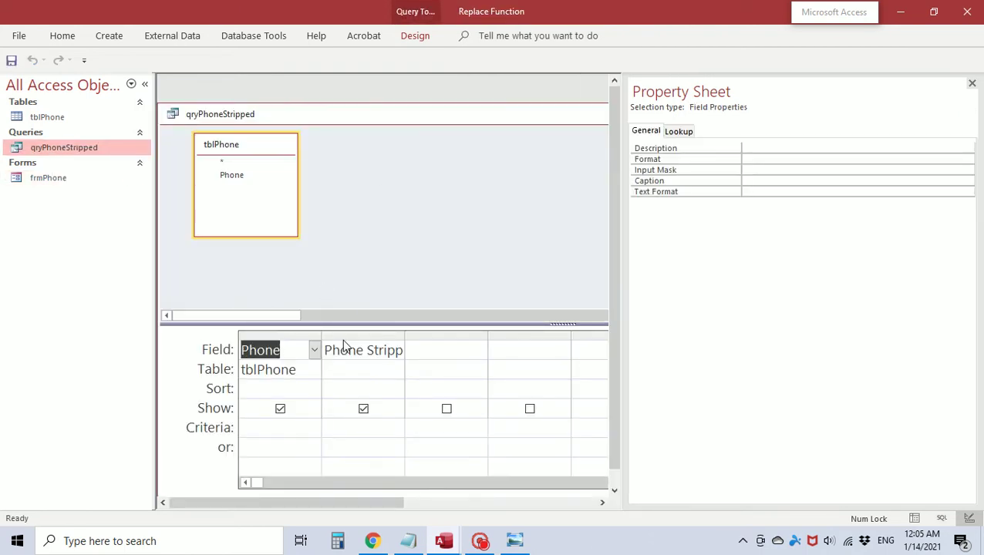
right_click(345, 349)
click(382, 453)
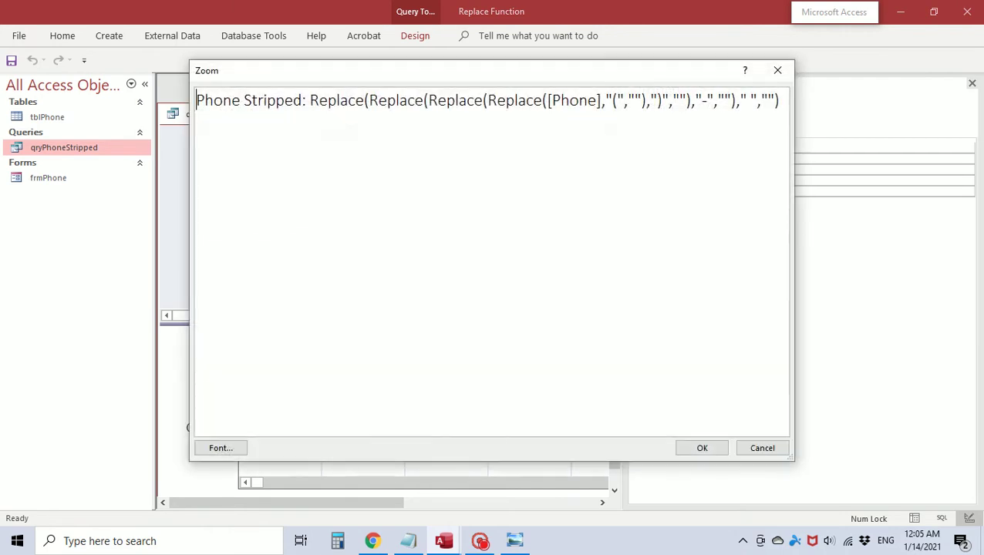
drag(310, 100, 793, 175)
key(ctrl+c)
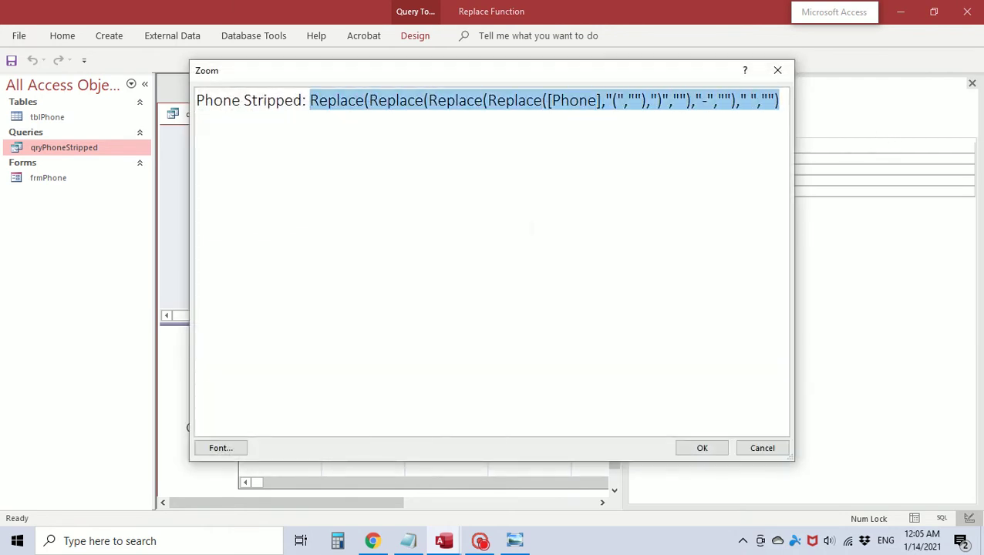
click(752, 449)
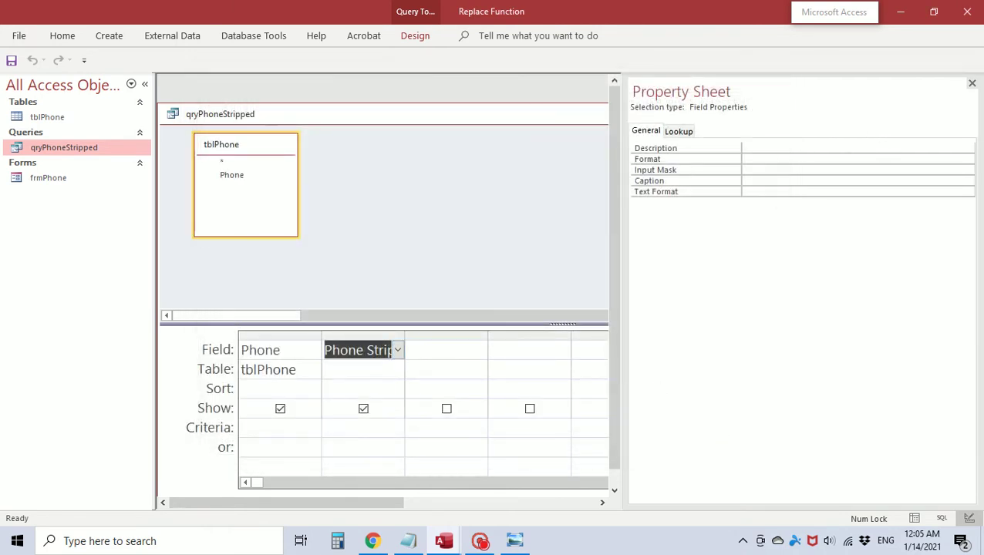
right_click(447, 117)
click(488, 145)
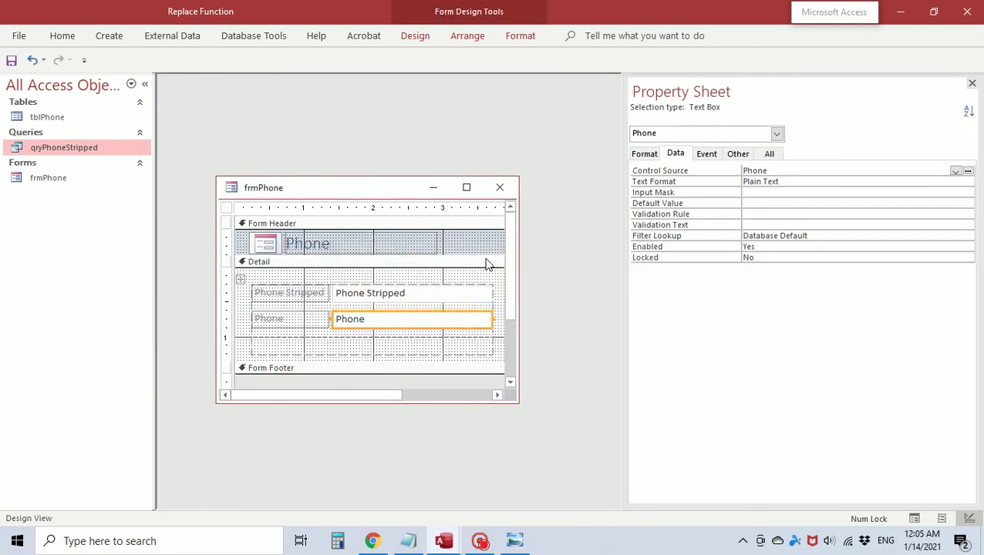
- Replace the Phone Stripped text box's Control Source with =Replace(Replace(Replace(Replace([Phone],"(",""),")",""),"-","")," ","")
click(436, 295)
key(shift+Home)
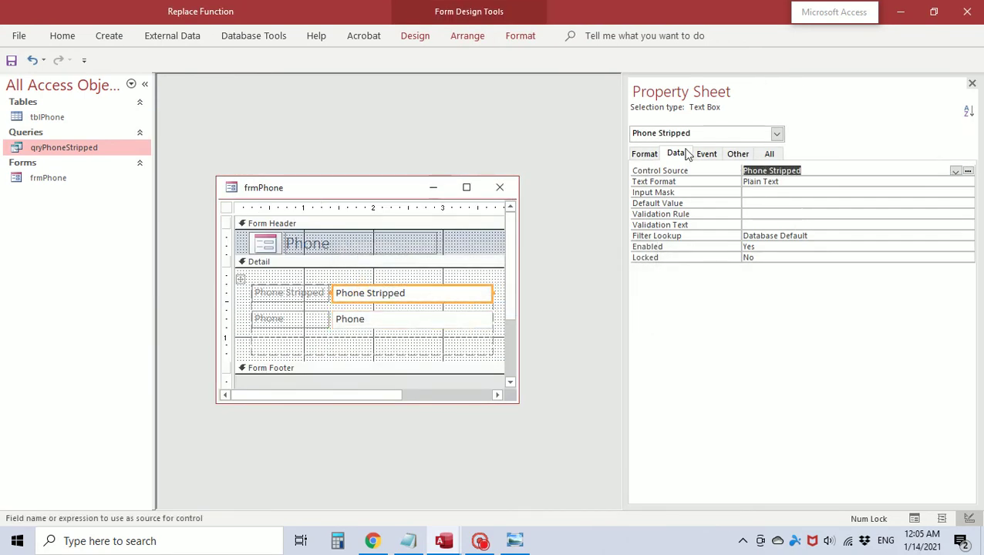
key(BackSpace)
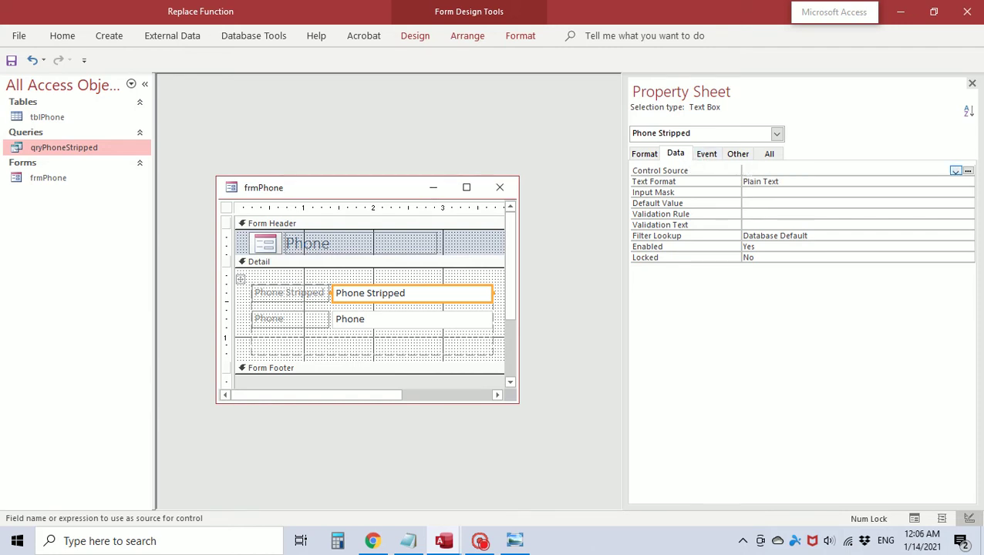
right_click(745, 171)
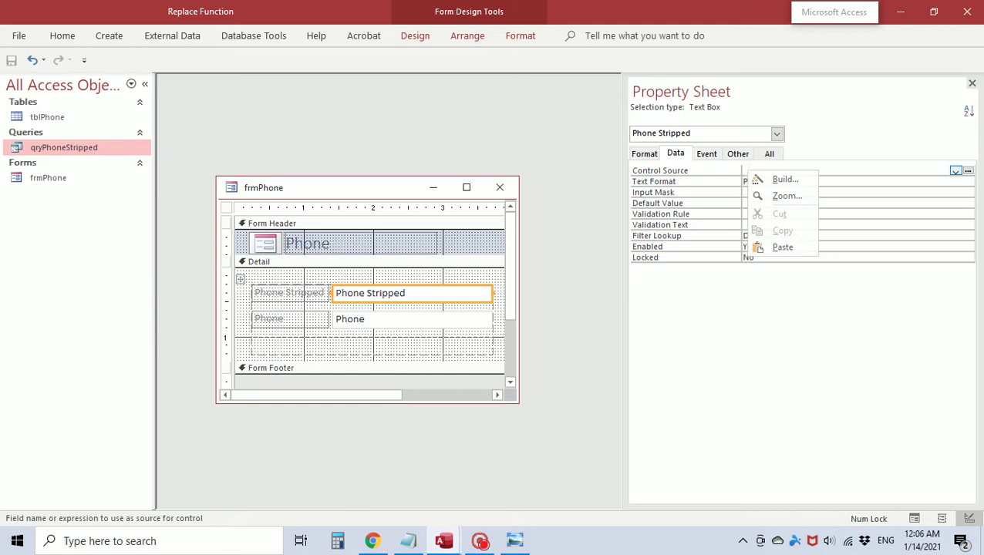
click(781, 195)
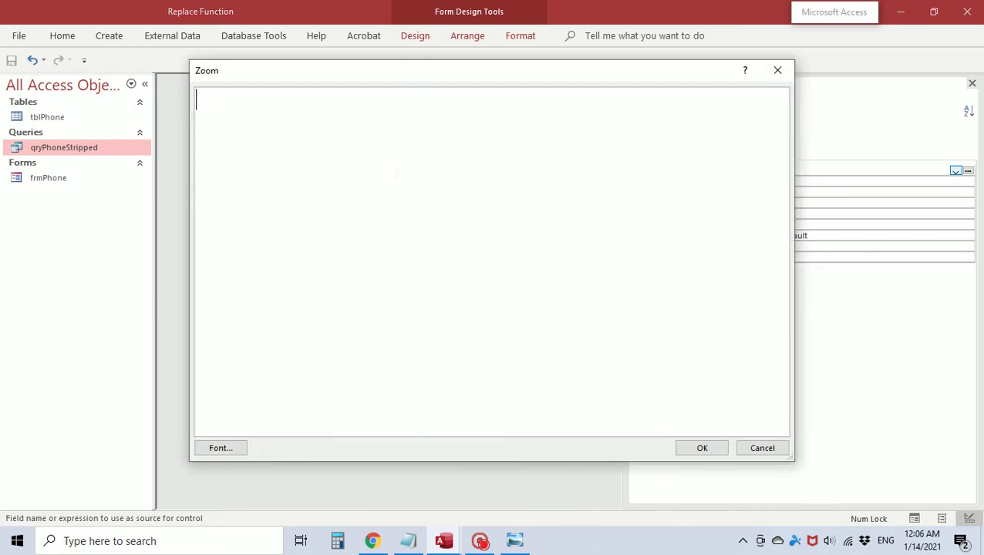
text(=)
key(ctrl+v)
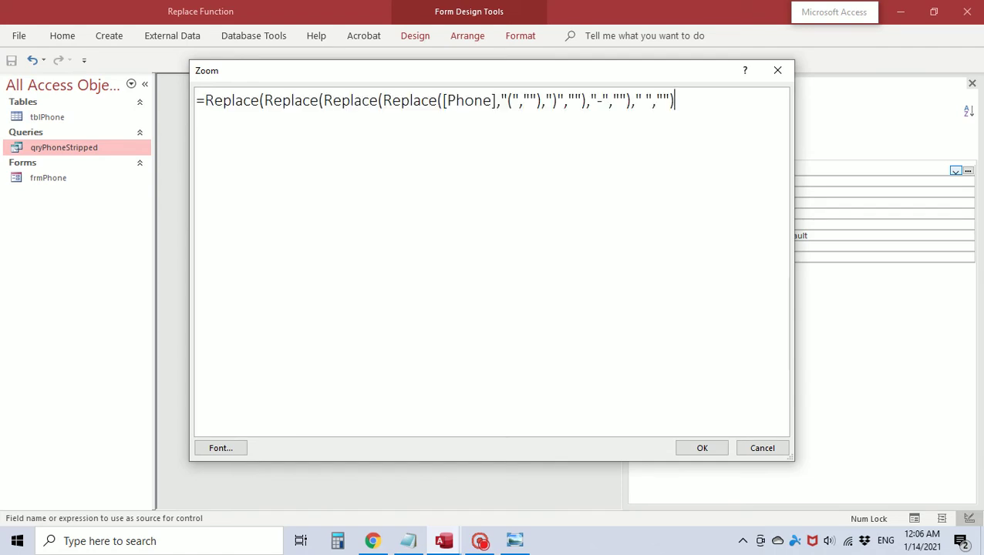
drag(433, 70, 420, 115)
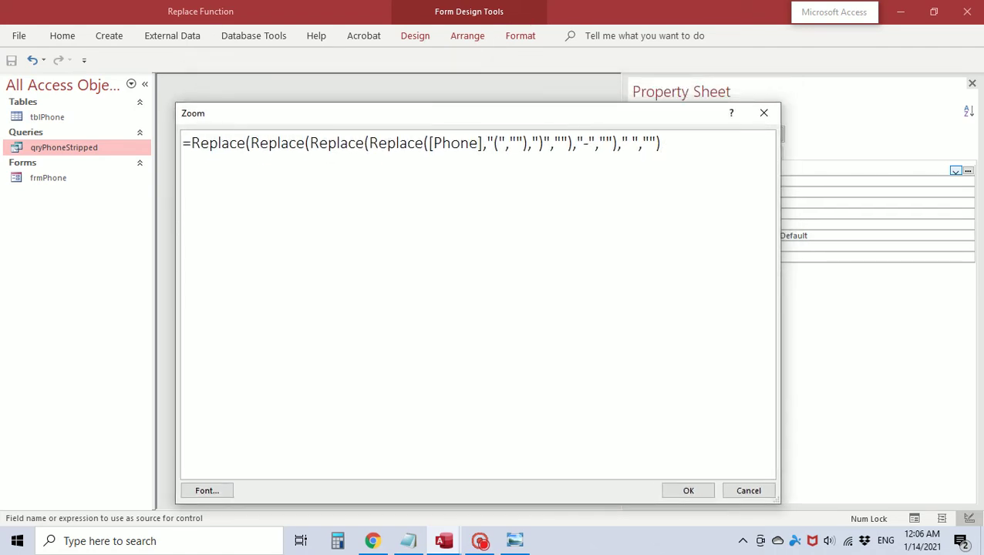
click(688, 491)
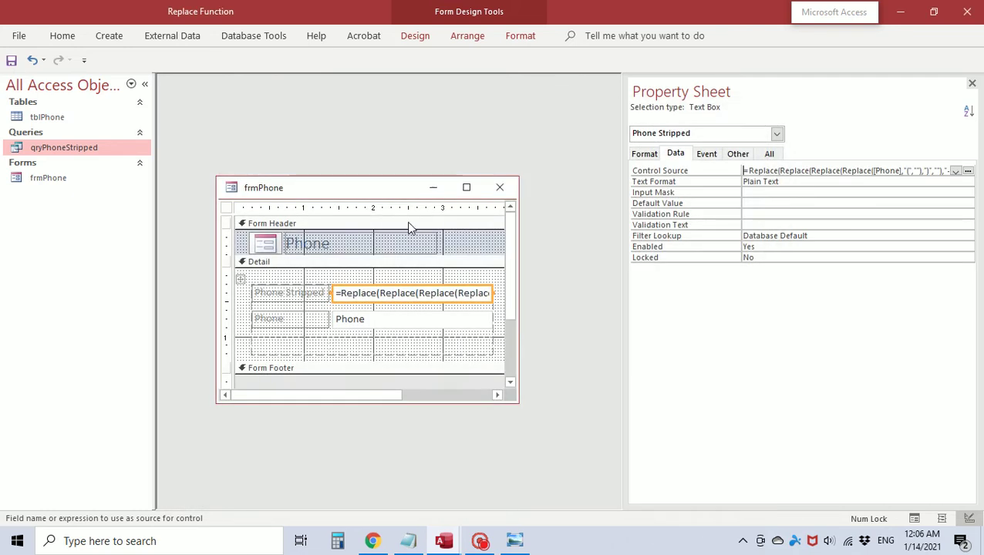
- Check the calculated Phone Stripped value in Form View through to the blank new record, and return to Design View
right_click(334, 188)
click(357, 200)
right_click(362, 193)
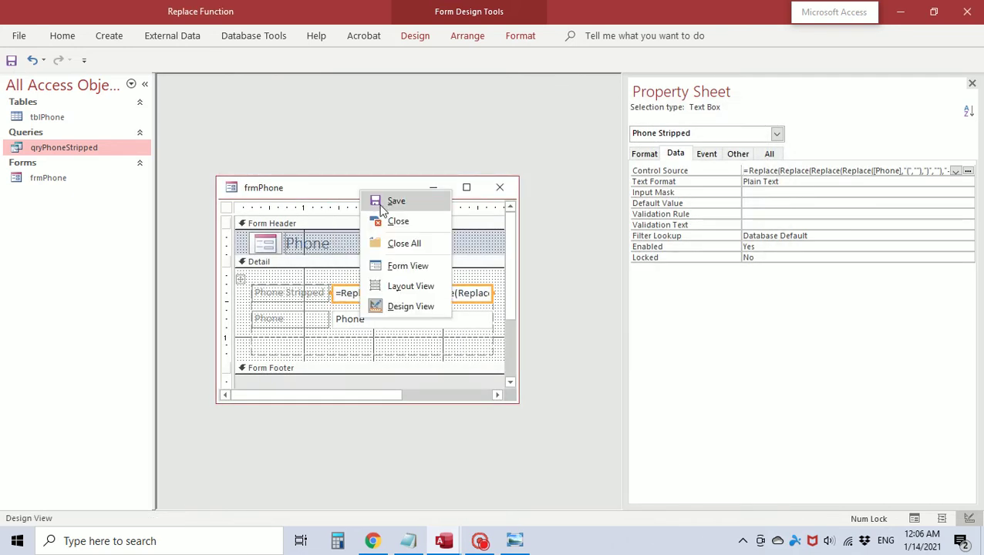
click(407, 264)
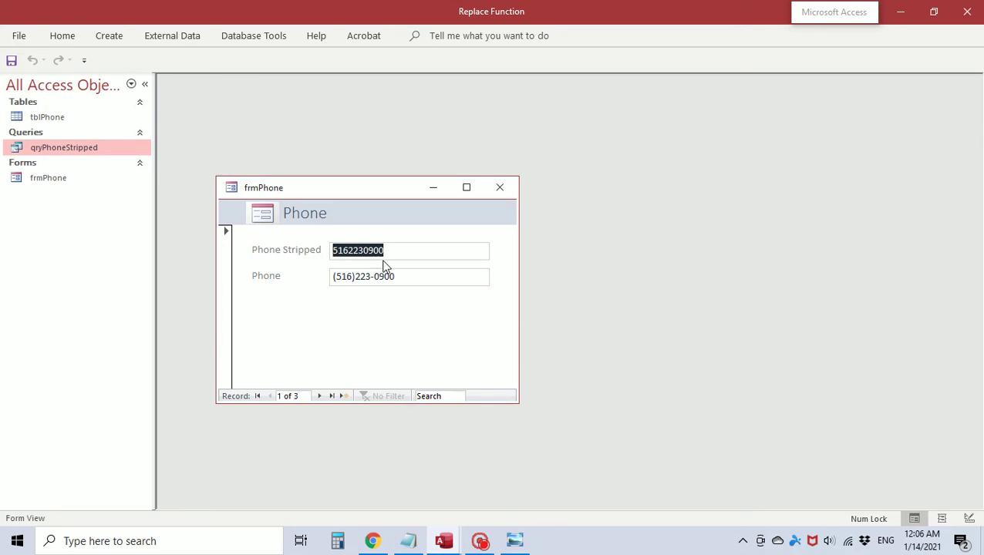
click(319, 396)
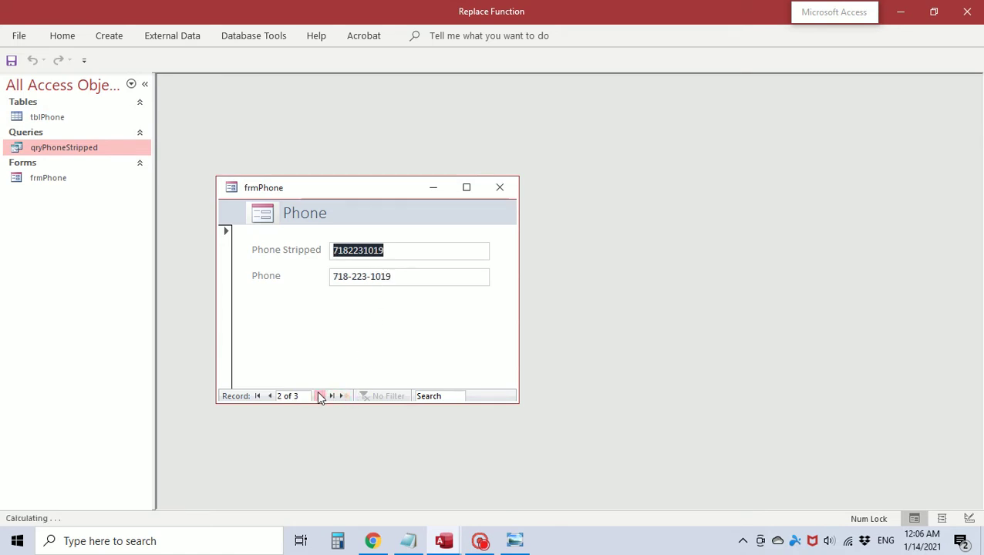
click(318, 396)
click(319, 396)
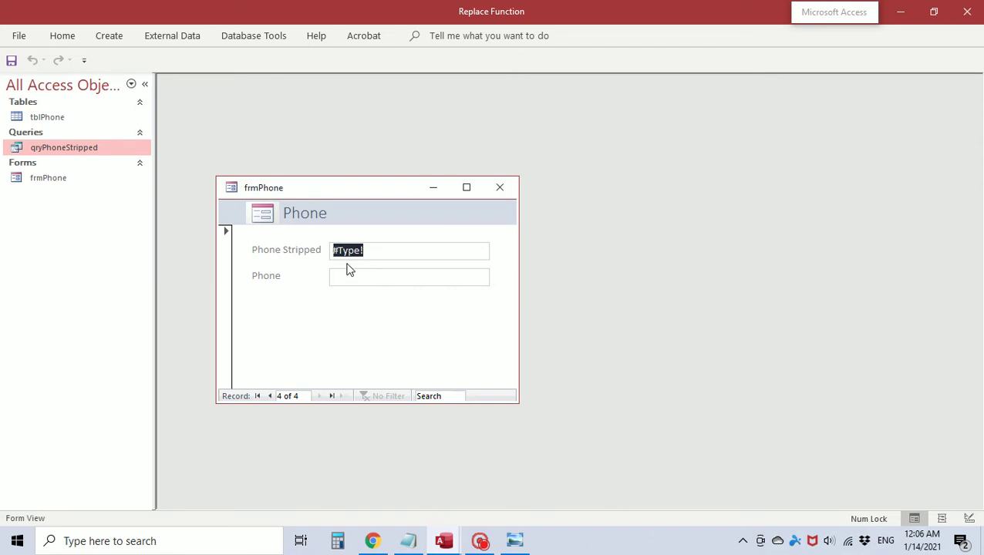
right_click(305, 190)
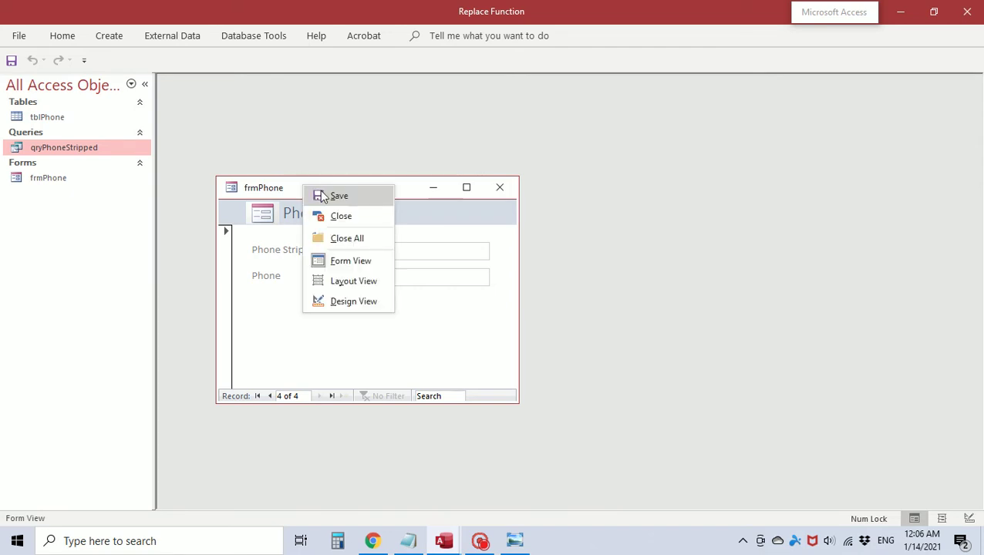
click(355, 301)
- Insert IIf([Phone] Is Not Null, right after the equals sign in the Phone Stripped text box's Control Source expression
click(815, 170)
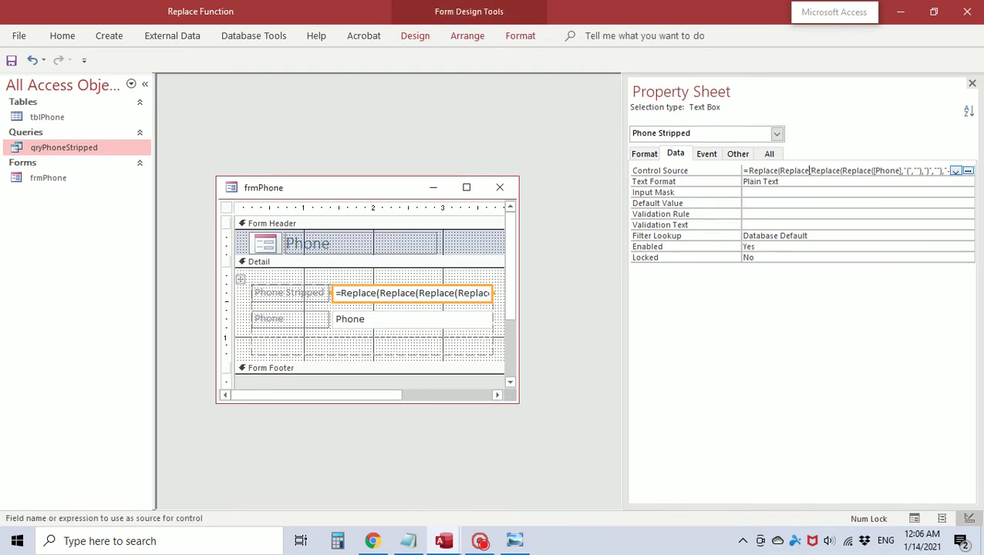
right_click(809, 169)
click(832, 199)
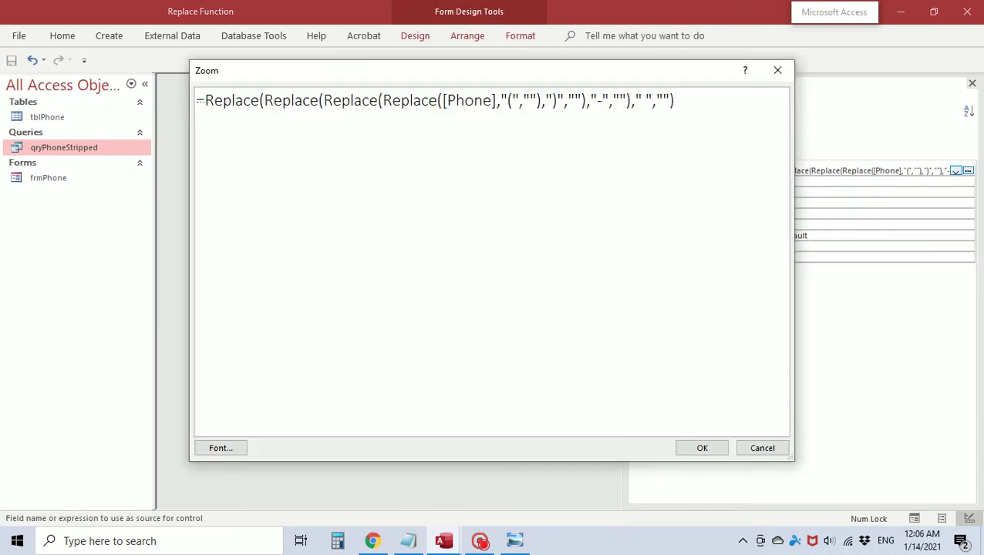
key(Caps_Lock)
key(Caps_Lock)
text(ii)
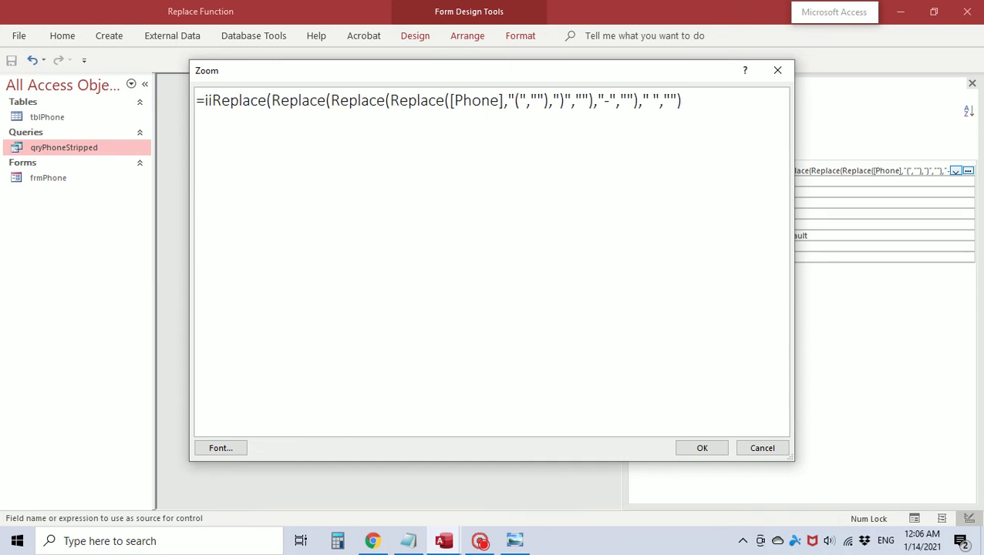
key(Caps_Lock)
text(F)
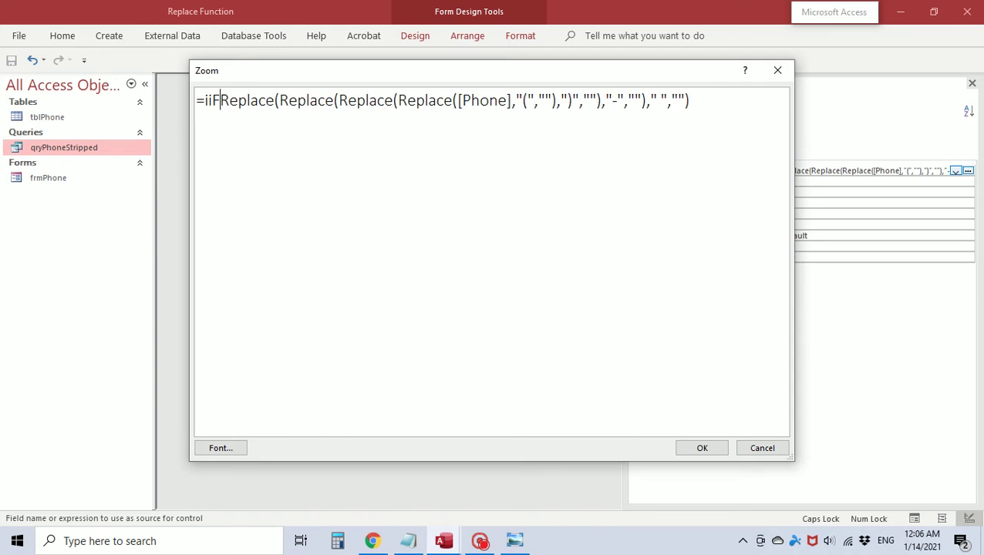
text(()
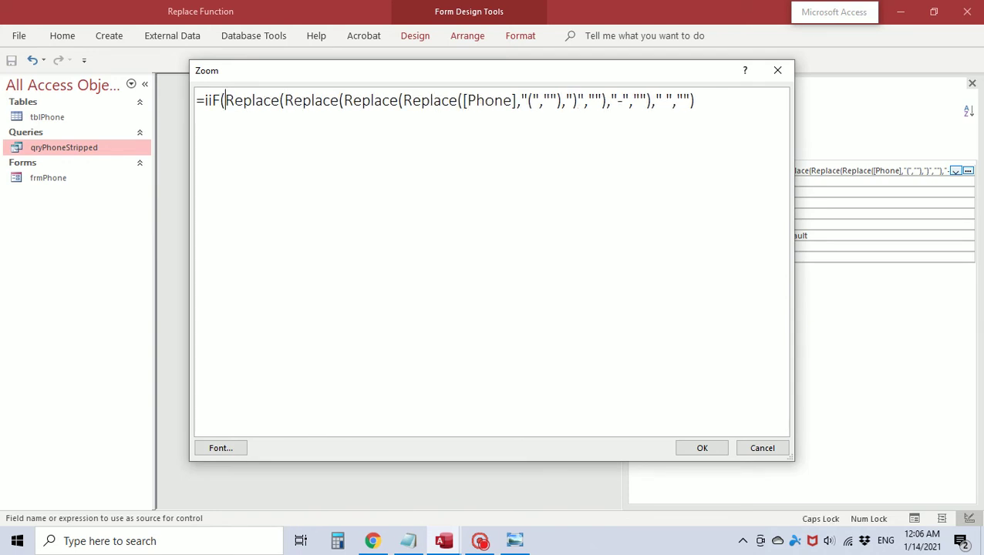
text([P)
key(Caps_Lock)
text(hon)
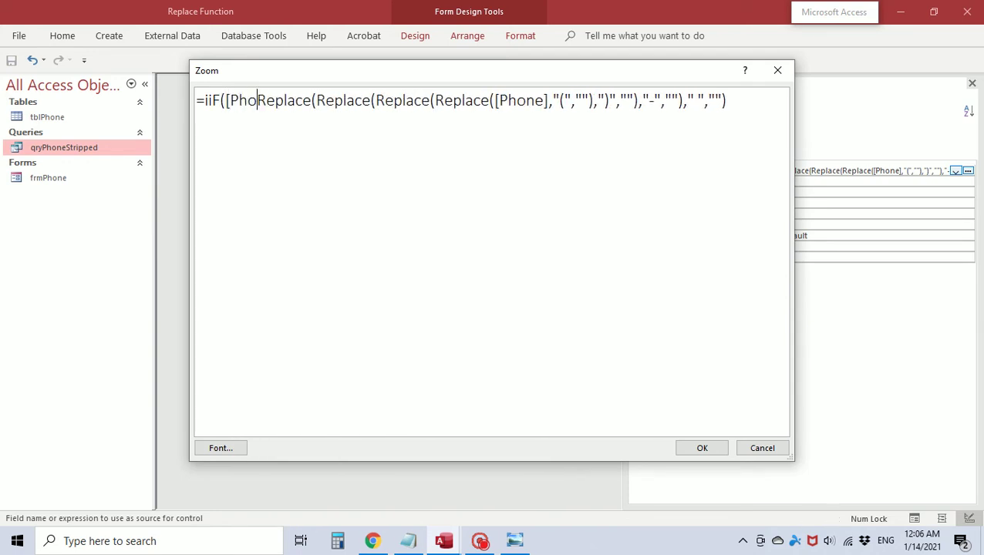
text(e])
key(Caps_Lock)
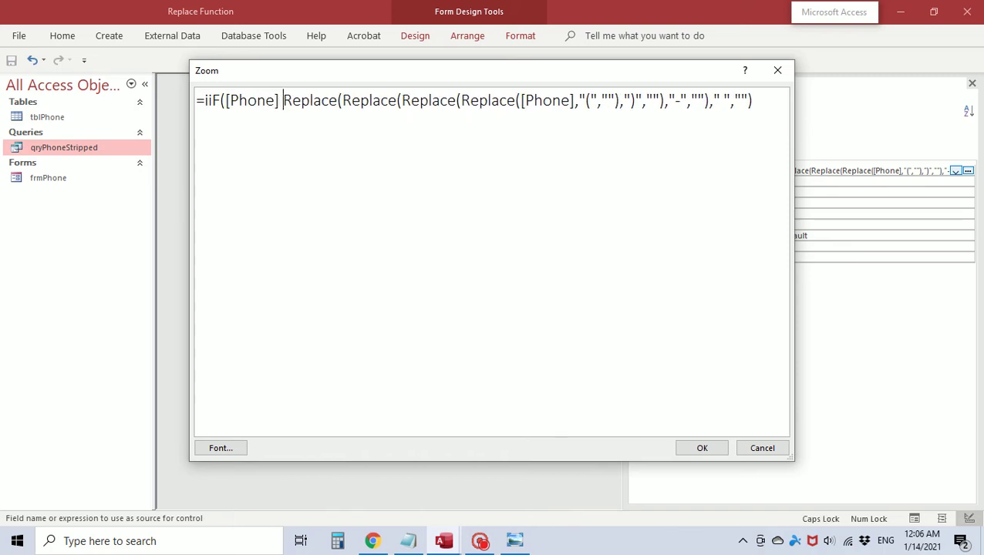
text(I)
key(Caps_Lock)
text(s)
key(Caps_Lock)
text(N)
key(Caps_Lock)
text(ot Nu)
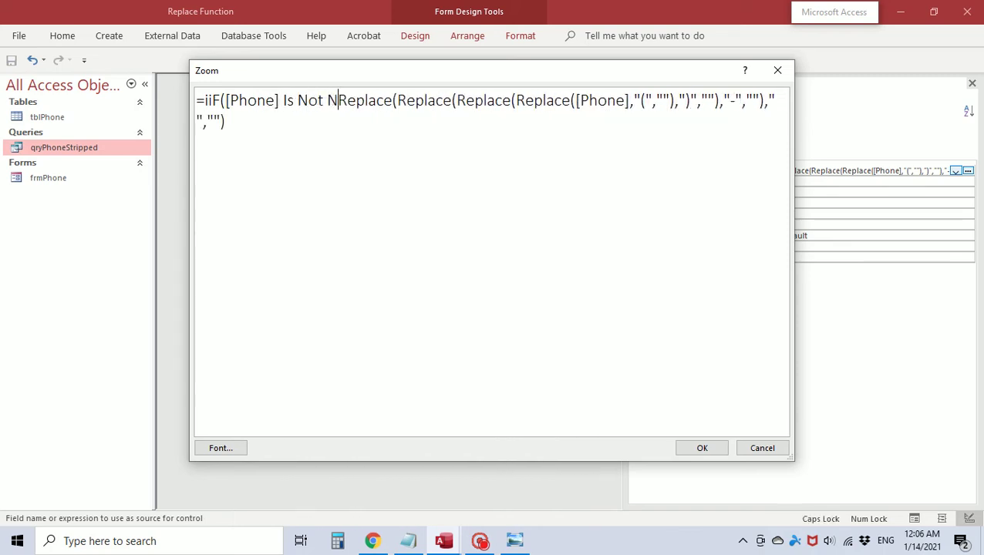
text(ll,)
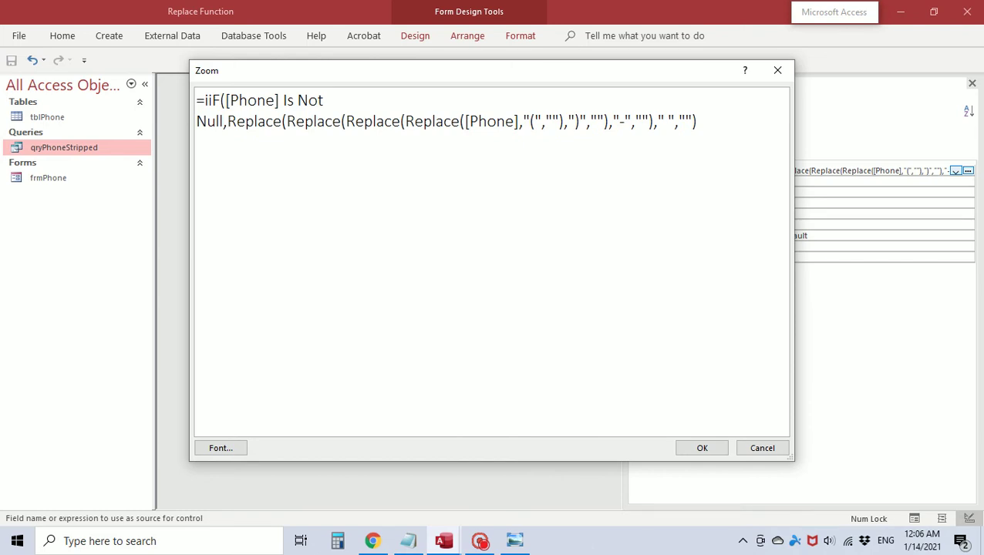
- Complete the IIf expression with ,"") so blank records return an empty string, apply it and save the form
click(697, 121)
text(,""))
click(702, 451)
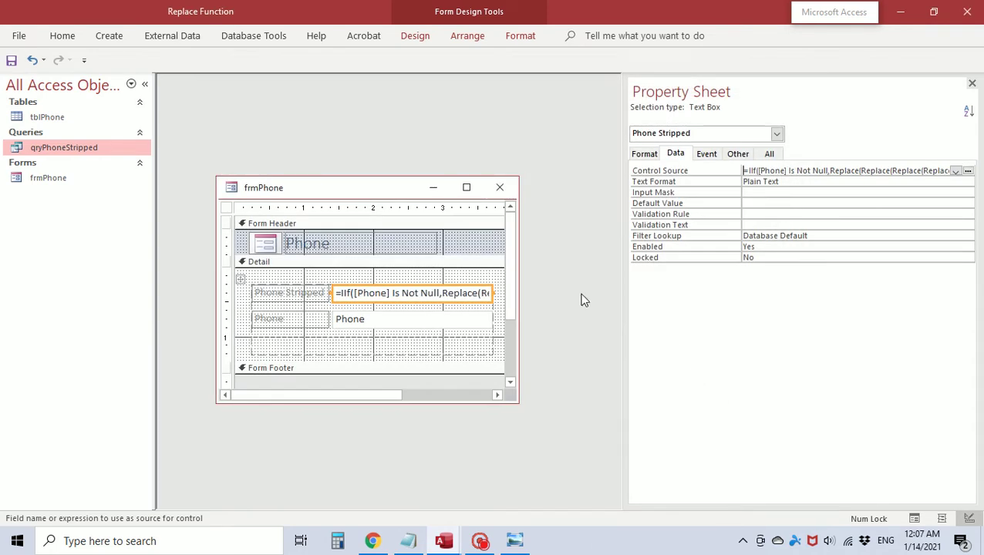
right_click(369, 194)
click(385, 195)
- Browse all records in Form View, including the blank new record, to check Phone Stripped, and return to Design View
right_click(386, 194)
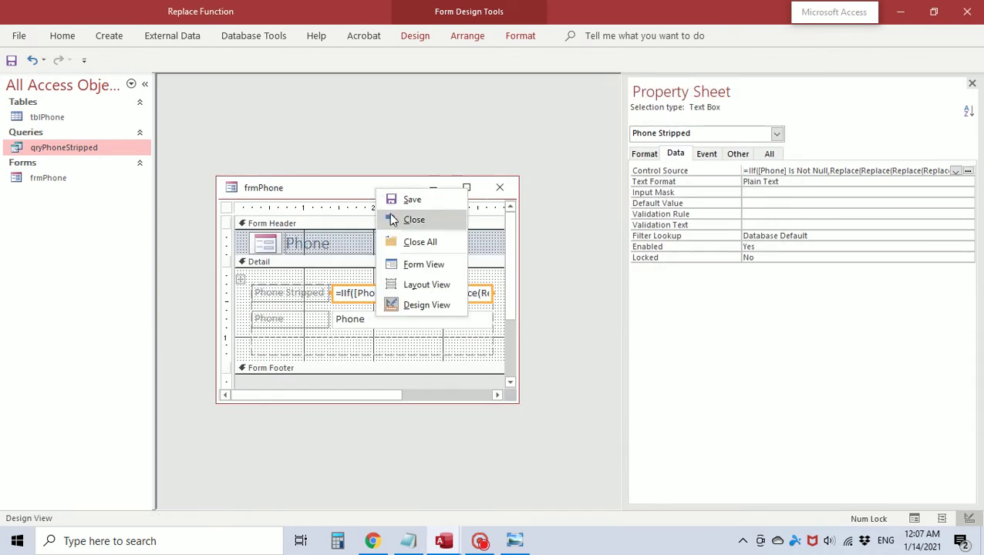
click(421, 267)
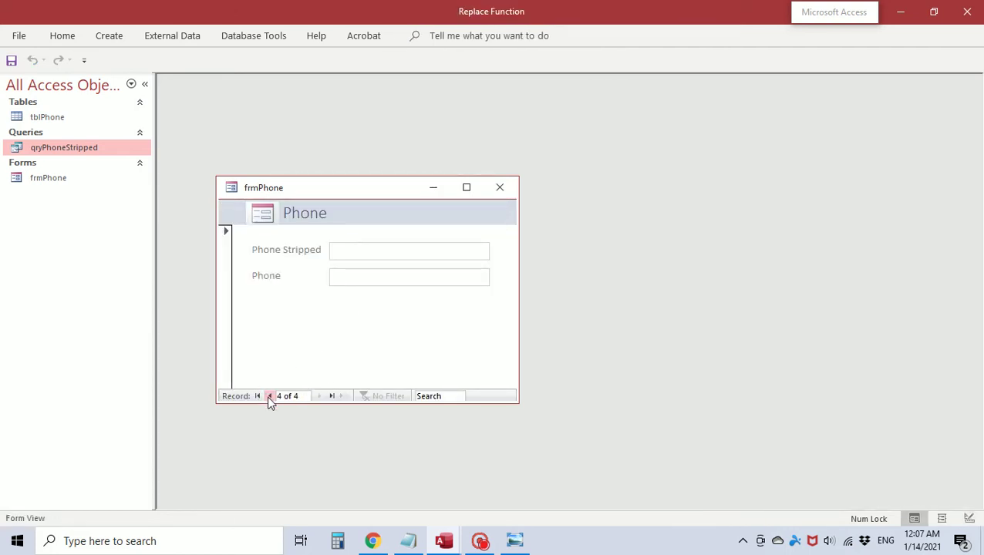
click(269, 396)
click(270, 397)
click(269, 397)
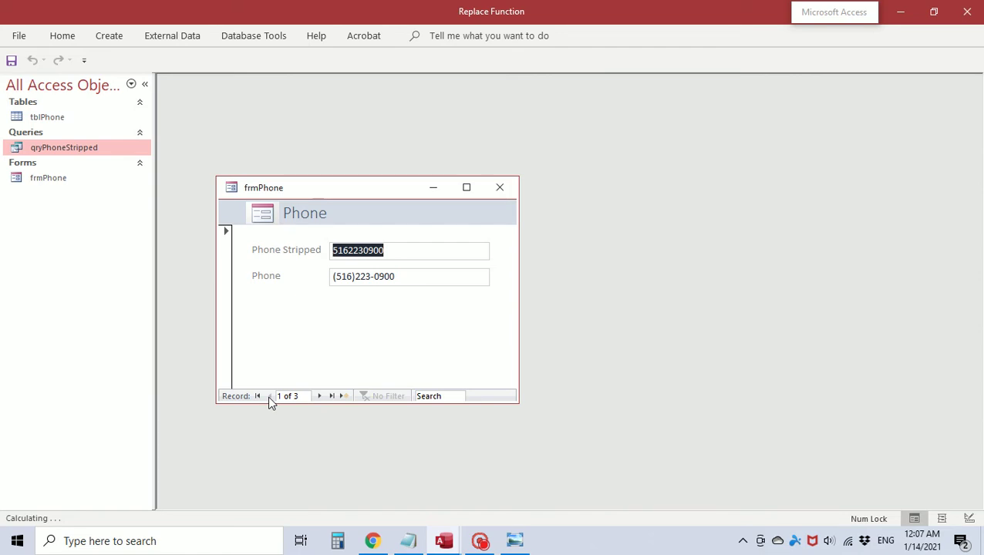
click(319, 397)
click(318, 396)
click(318, 396)
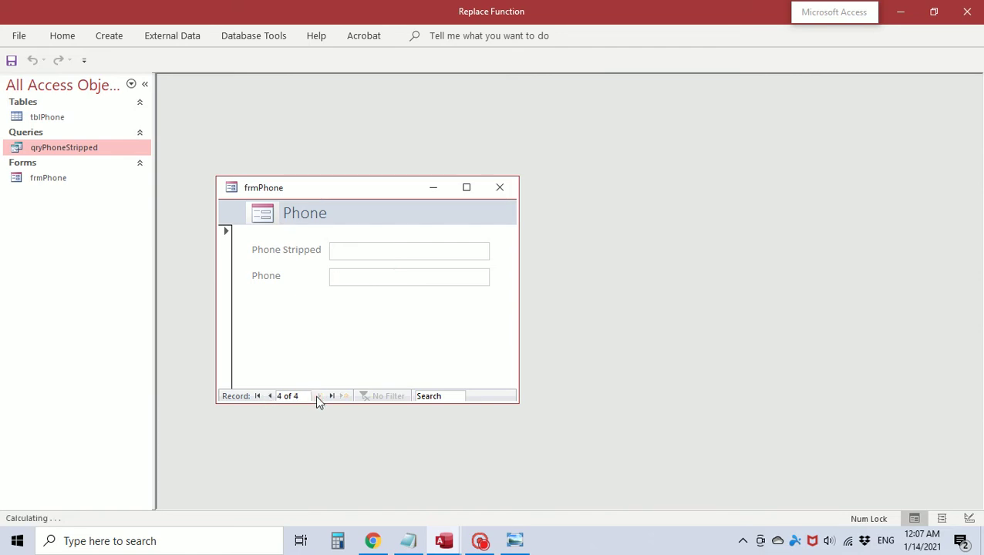
right_click(355, 185)
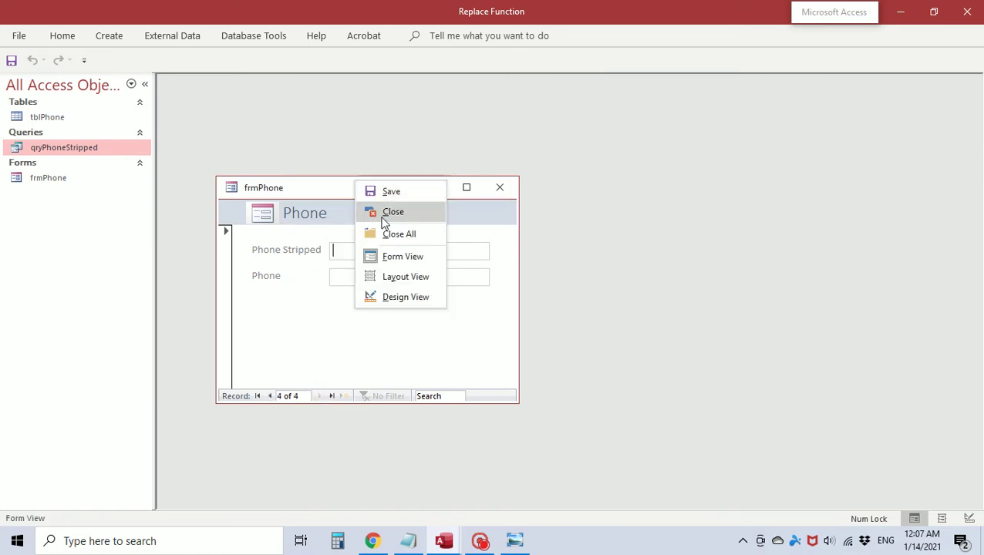
click(401, 297)
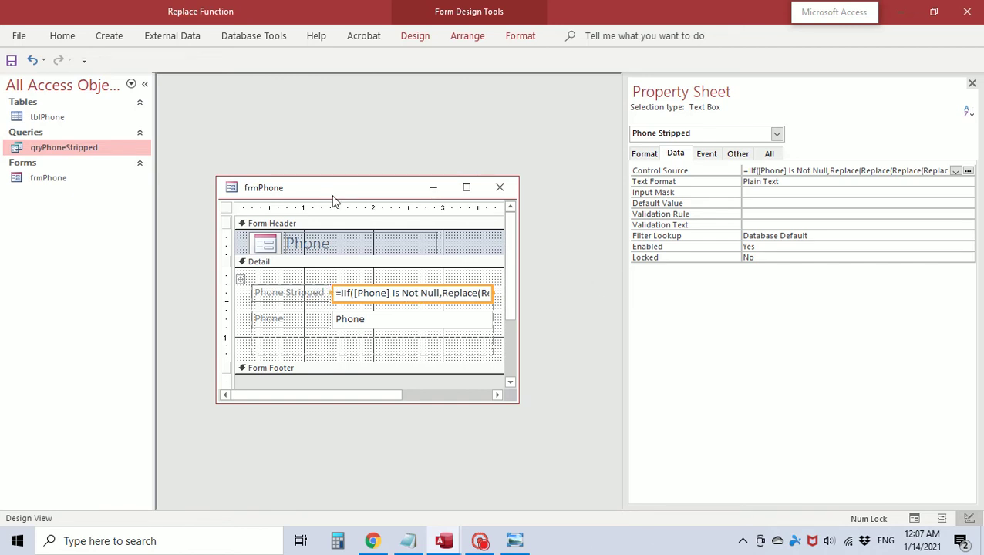
- Review the complete IIf and nested Replace expression in Phone Stripped's Control Source in an enlarged view, and close it unchanged
drag(334, 194, 330, 116)
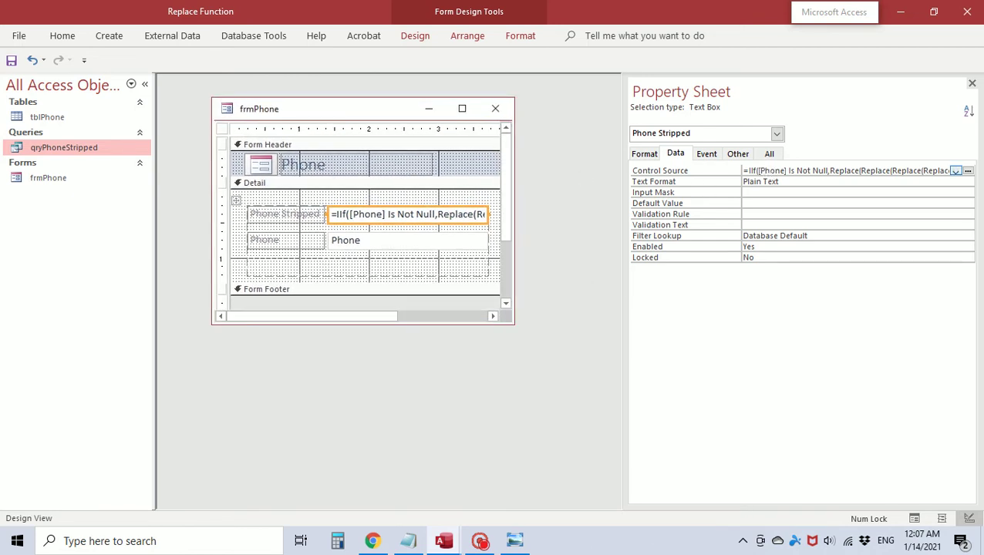
right_click(768, 172)
click(806, 194)
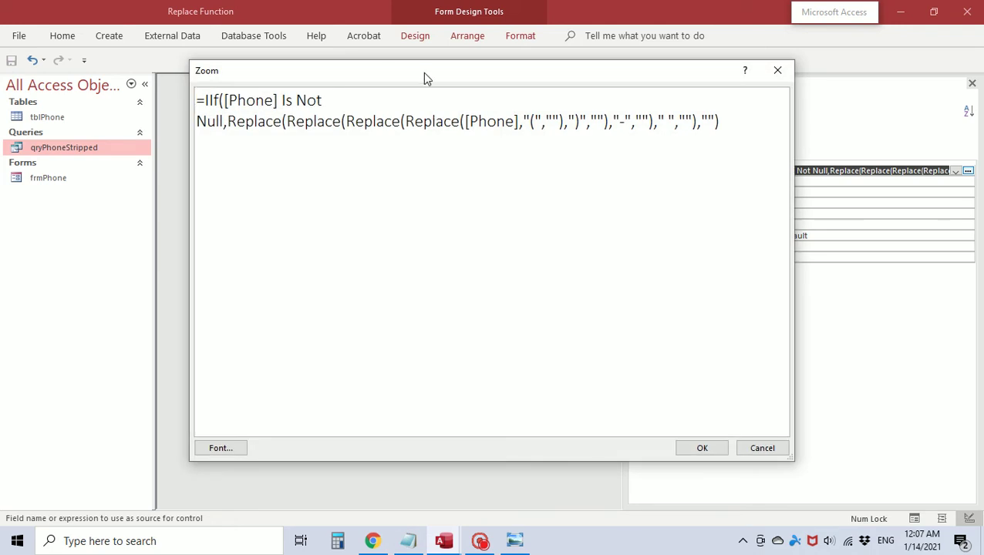
drag(424, 77, 423, 337)
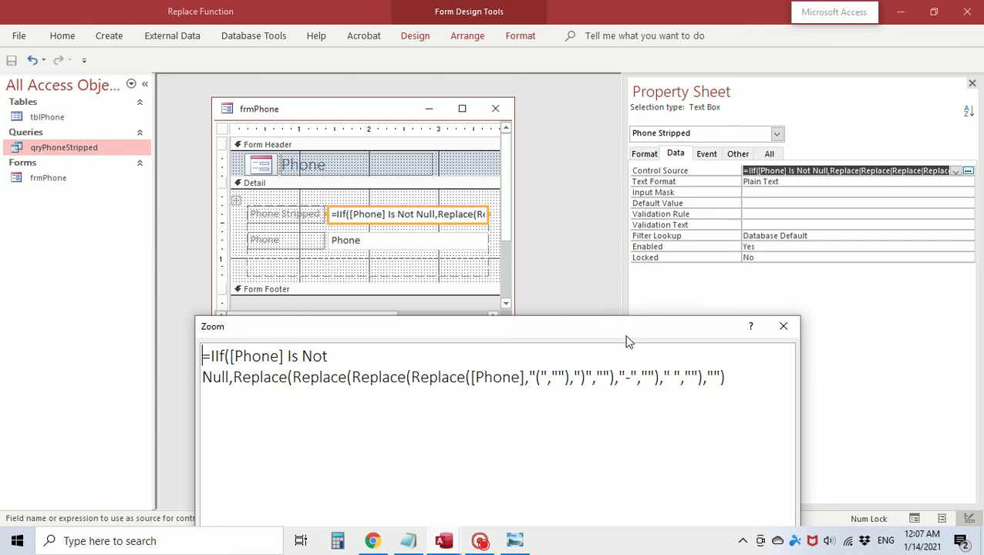
click(784, 327)
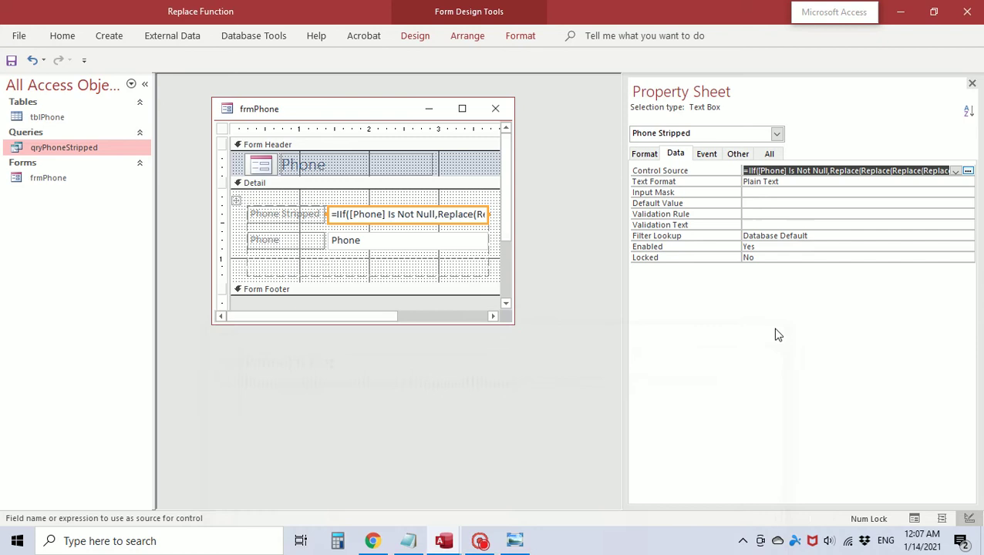
- Set frmPhone's Record Source to tblPhone and save the form
click(222, 129)
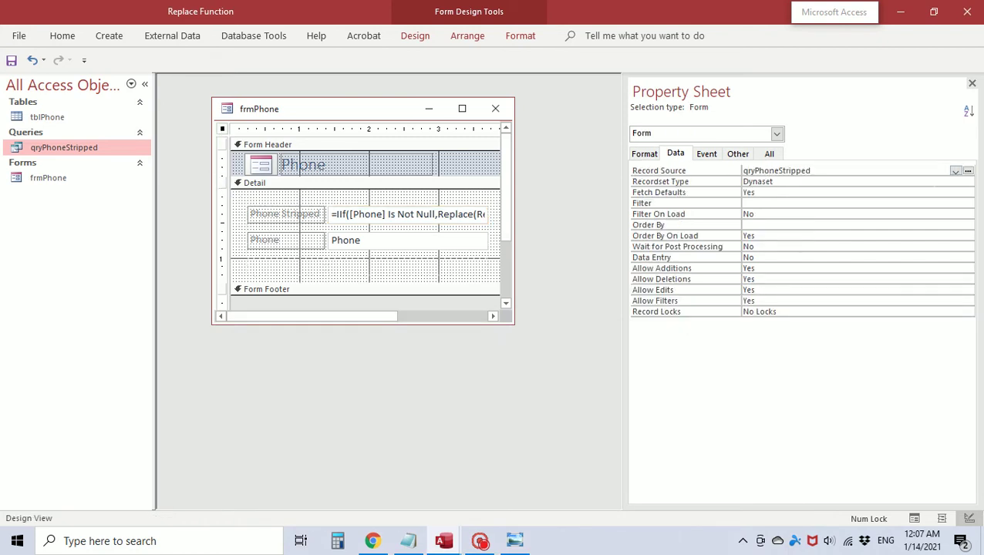
click(955, 171)
click(848, 192)
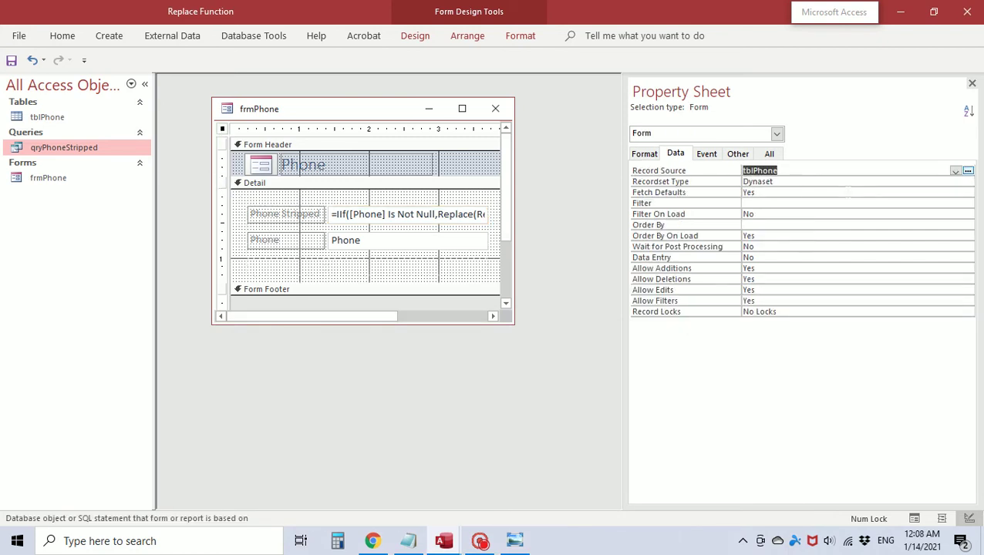
right_click(331, 117)
click(361, 124)
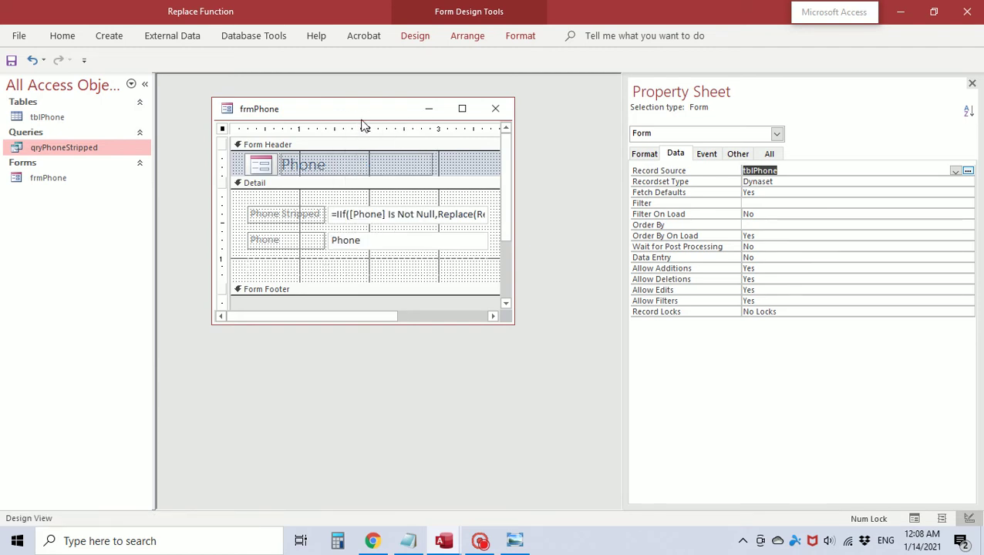
- Switch frmPhone to Form View and delete the qryPhoneStripped query from the database
right_click(357, 117)
click(401, 189)
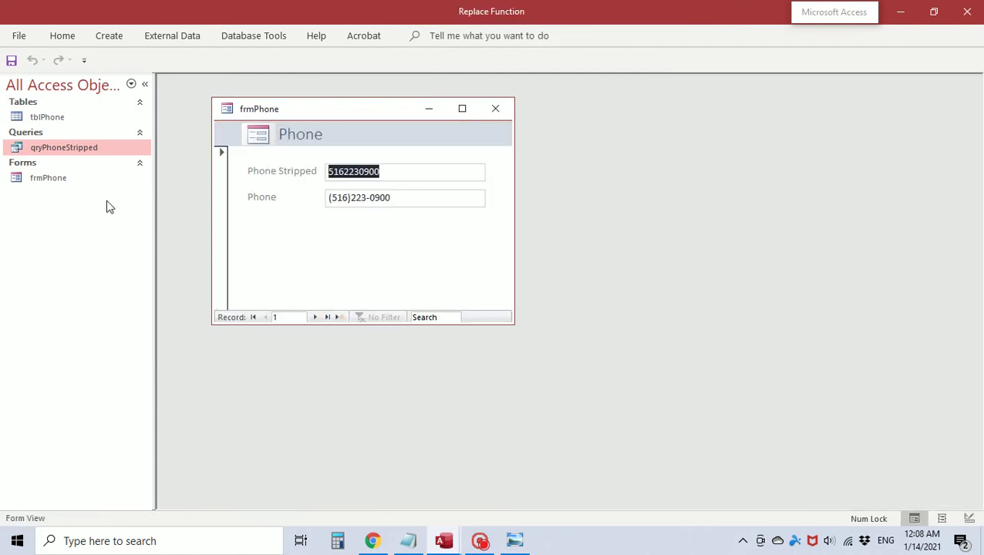
right_click(56, 152)
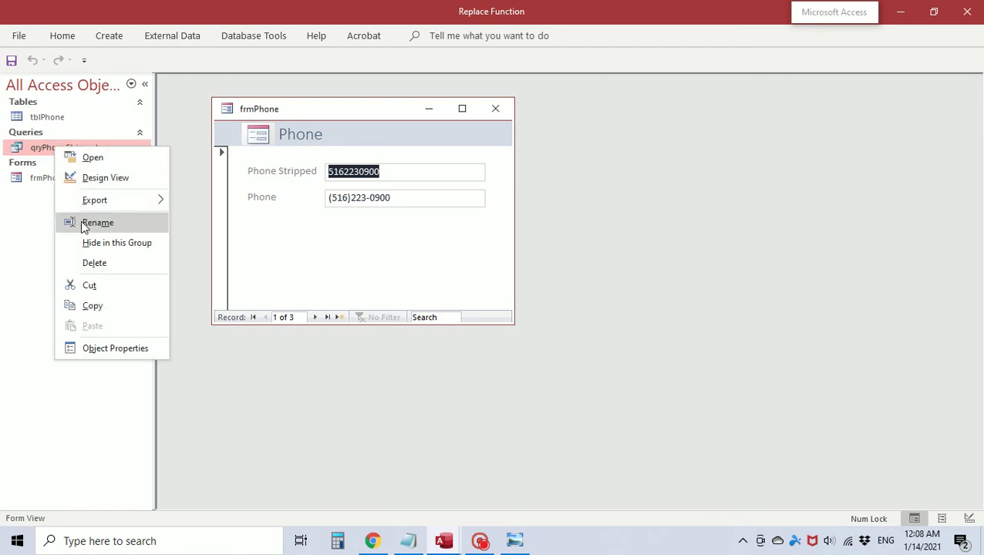
click(95, 263)
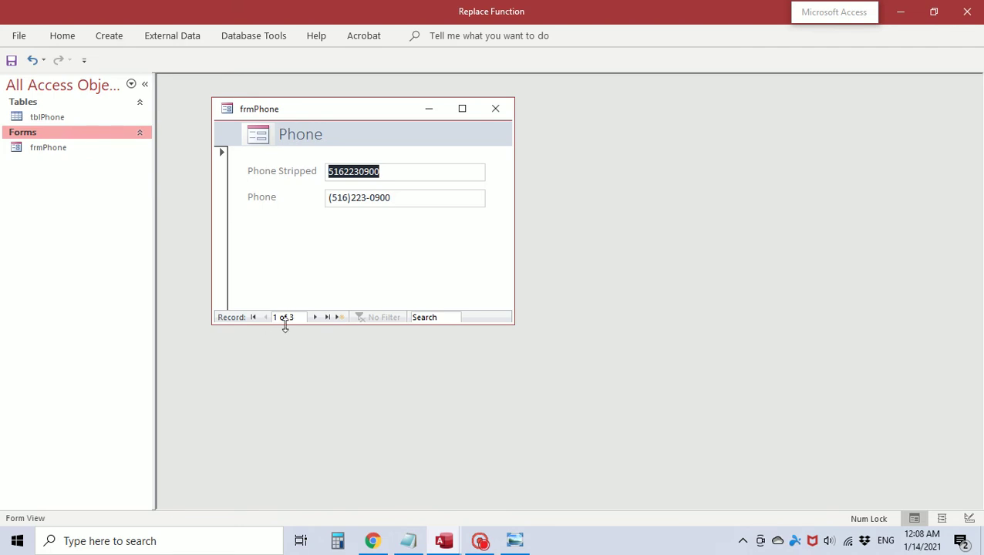
- Browse frmPhone's records forward to the blank one and back to check Phone Stripped without the query
click(314, 318)
click(314, 318)
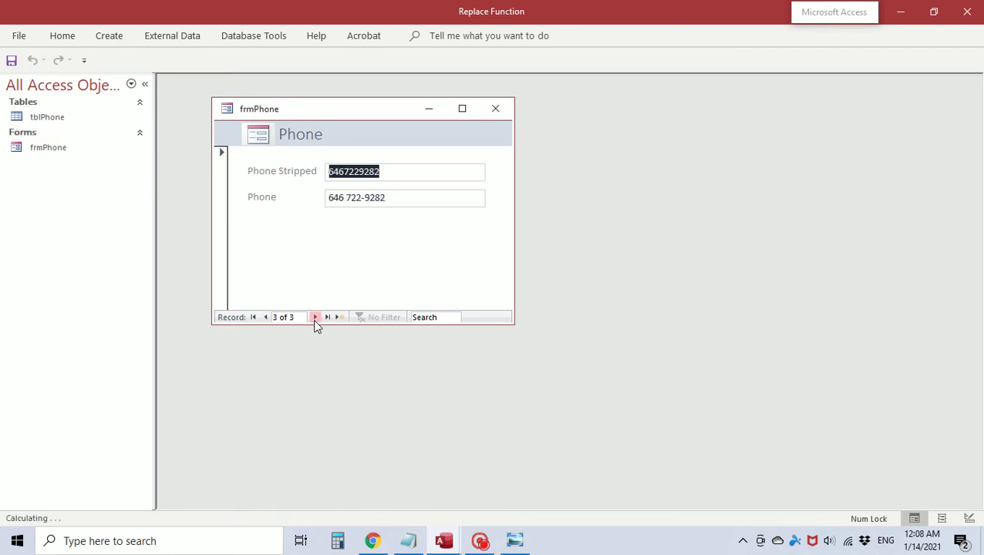
click(314, 318)
click(265, 317)
click(266, 317)
click(265, 317)
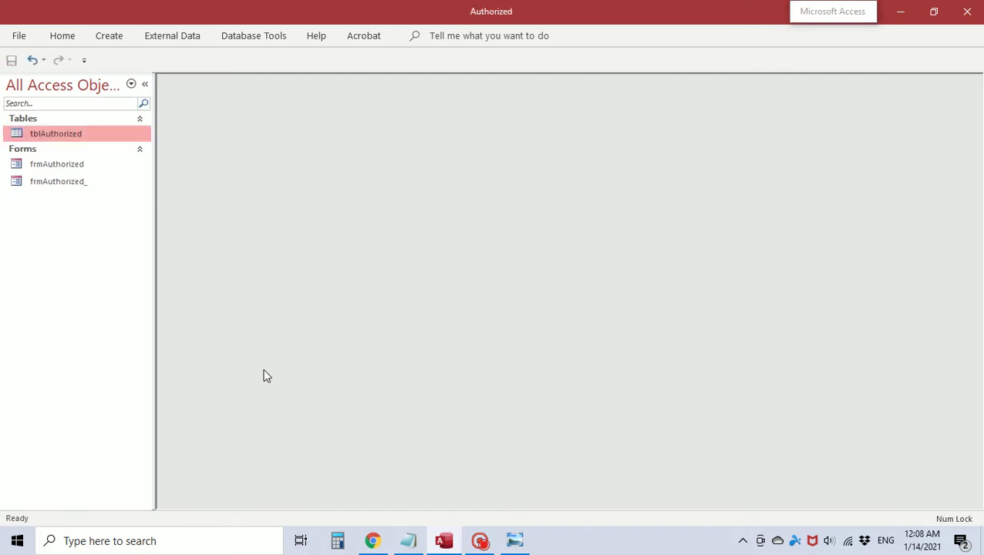
- Check the DealerNet data in tblAuthorized and create a new query design based on that table
double_click(72, 135)
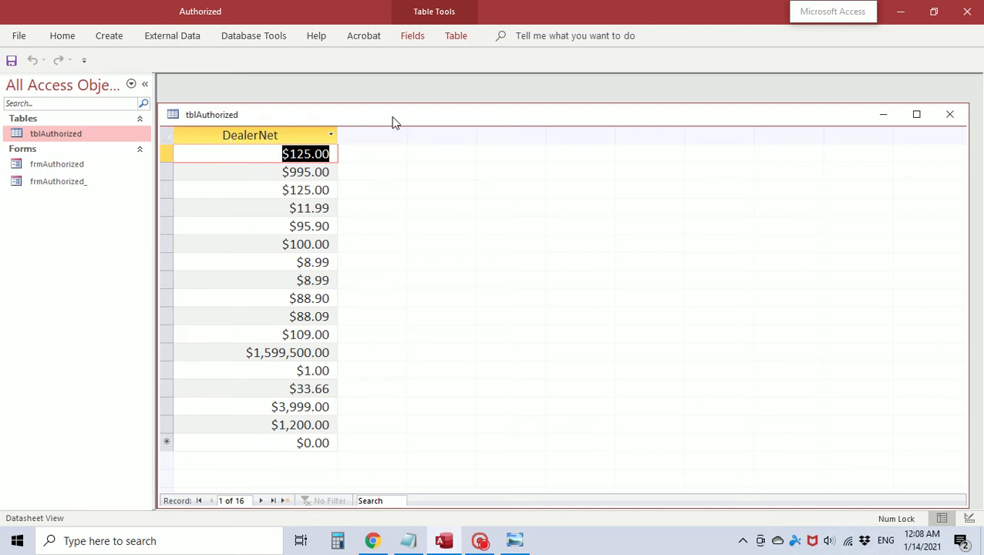
click(949, 114)
click(110, 35)
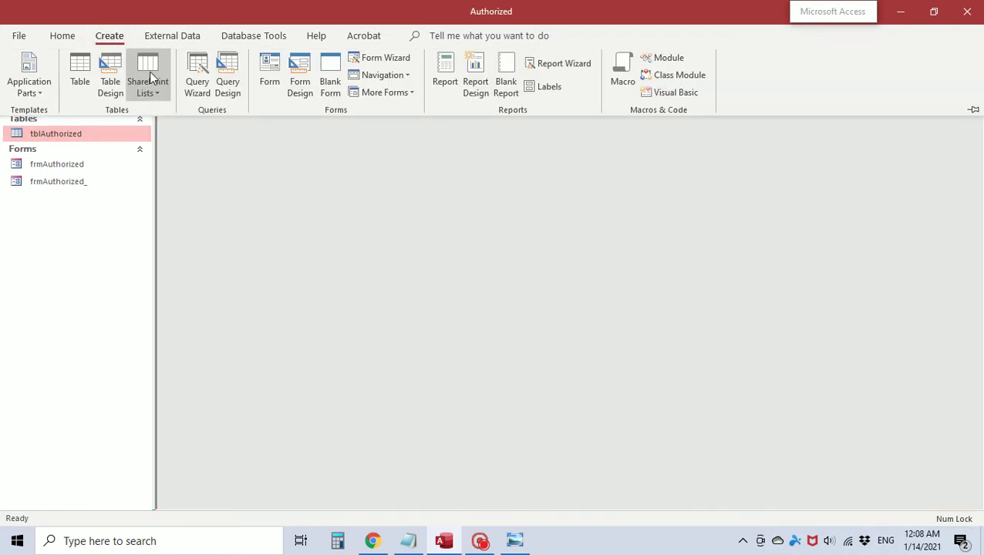
click(225, 71)
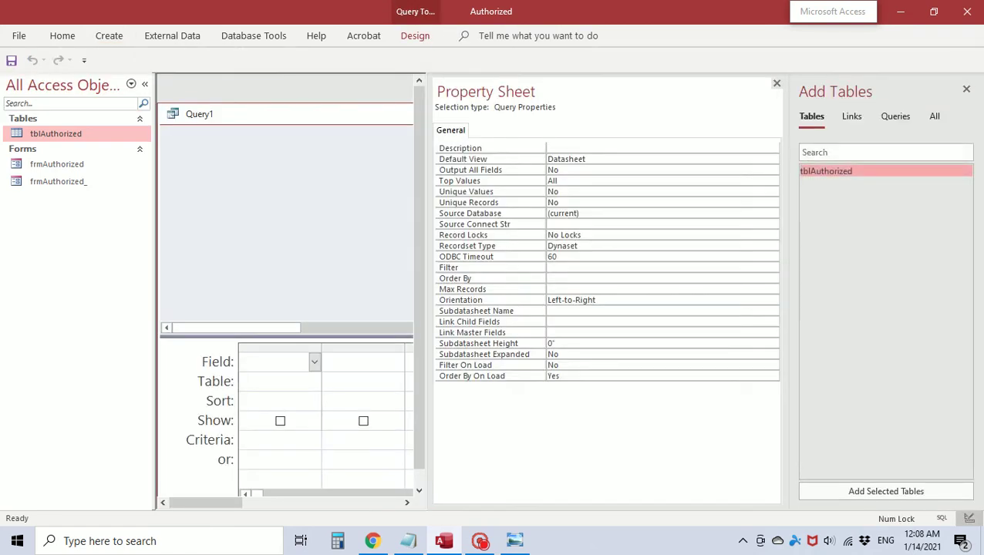
double_click(836, 177)
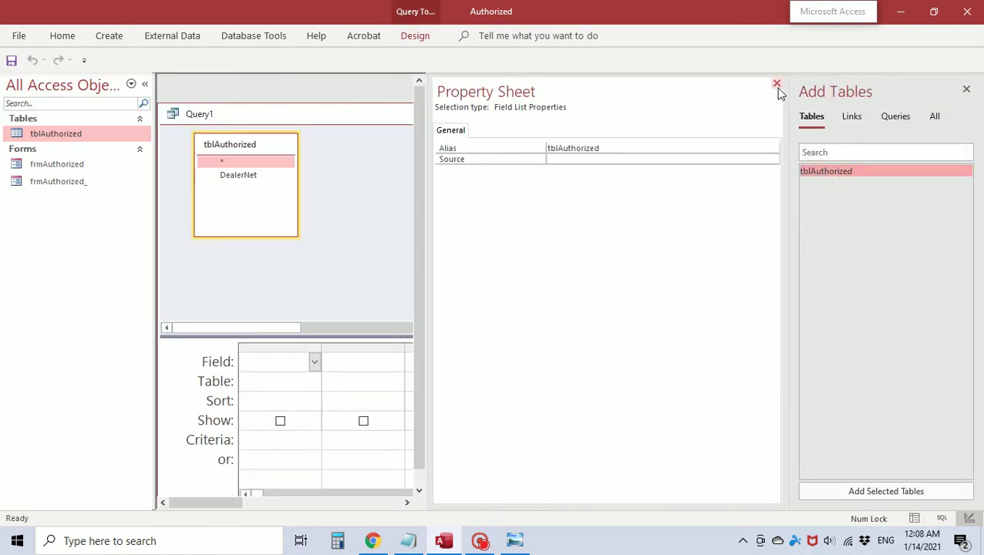
click(776, 83)
click(967, 89)
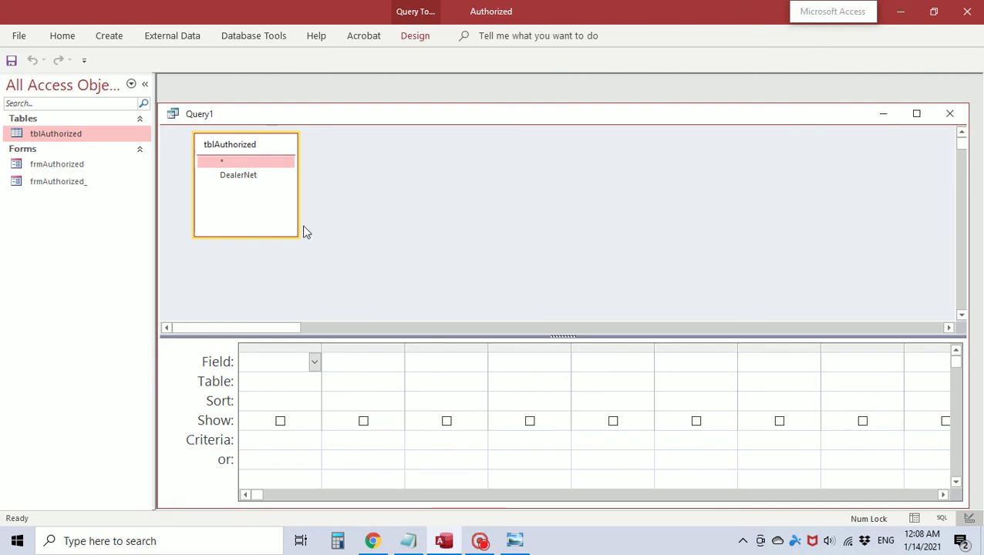
- Add the DealerNet field to the query grid and widen the first two field columns
double_click(247, 177)
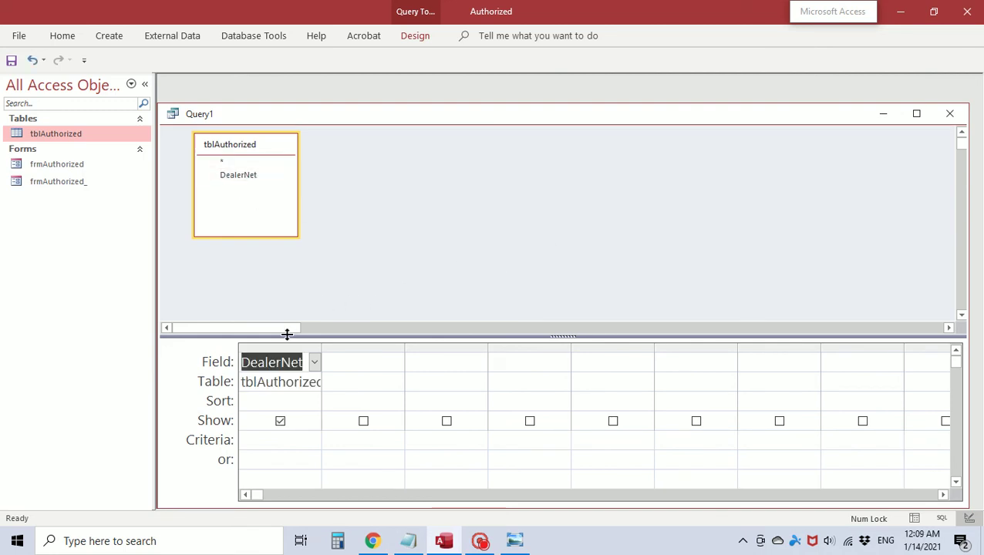
drag(321, 345, 375, 345)
drag(460, 352, 549, 352)
click(462, 362)
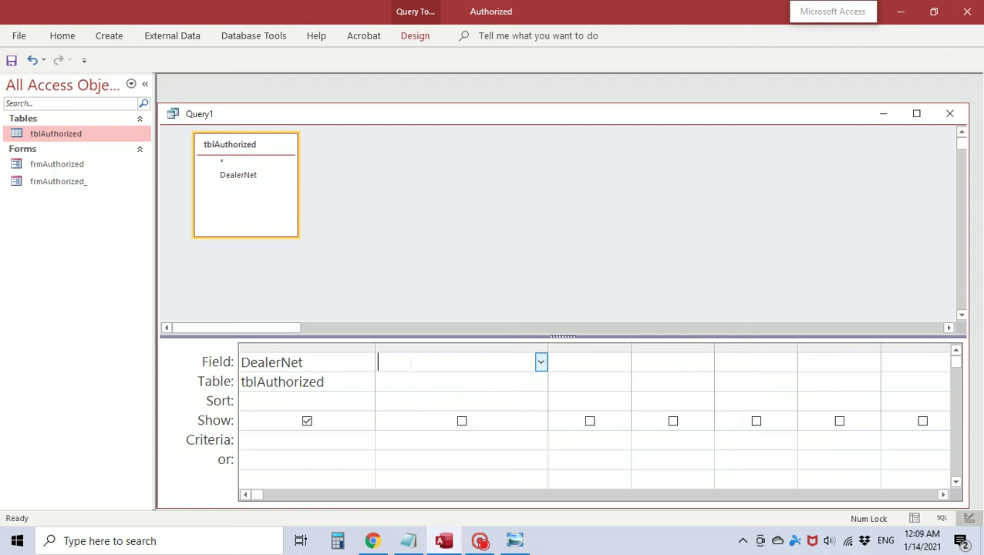
- Begin a calculated field named Code in the second query column and open it in the Zoom window
key(Caps_Lock)
text(C)
key(Caps_Lock)
text(ode:)
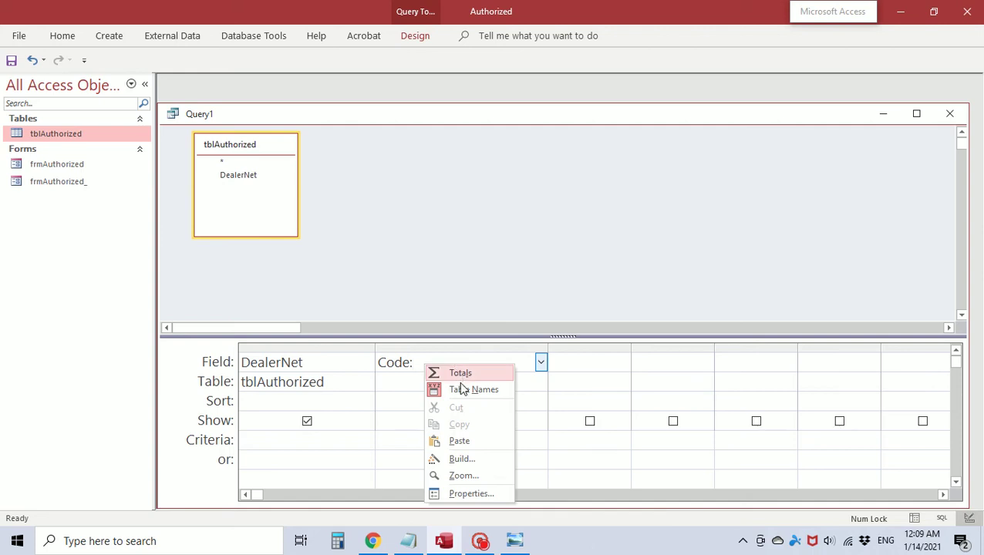
click(473, 476)
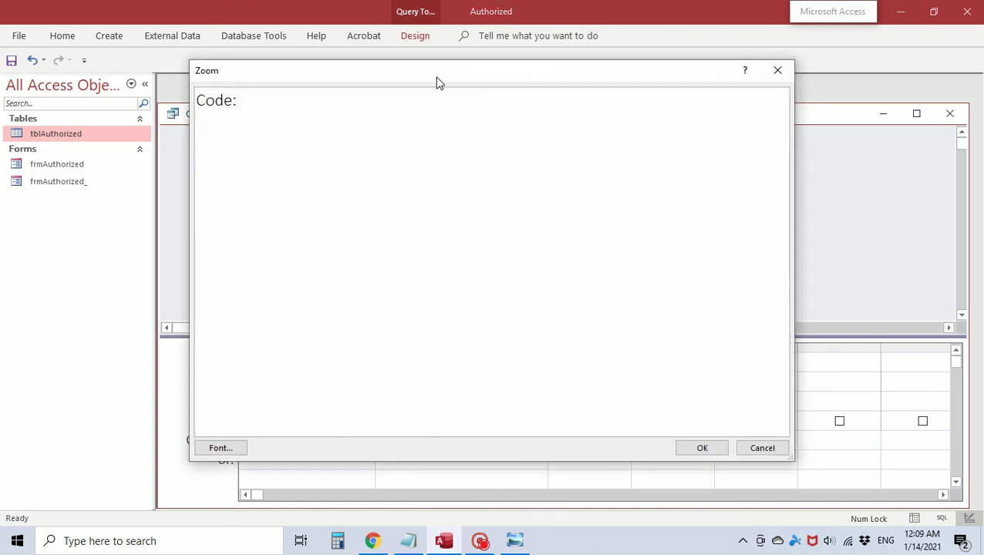
drag(437, 81, 440, 111)
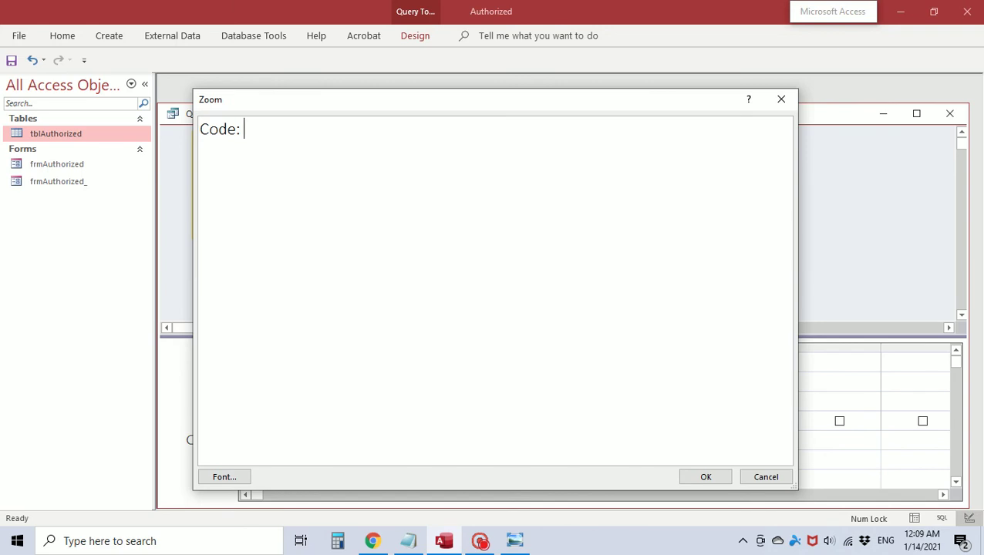
- Start the Code expression with a Replace function that takes [DealerNet] as its first argument
text(Replace()
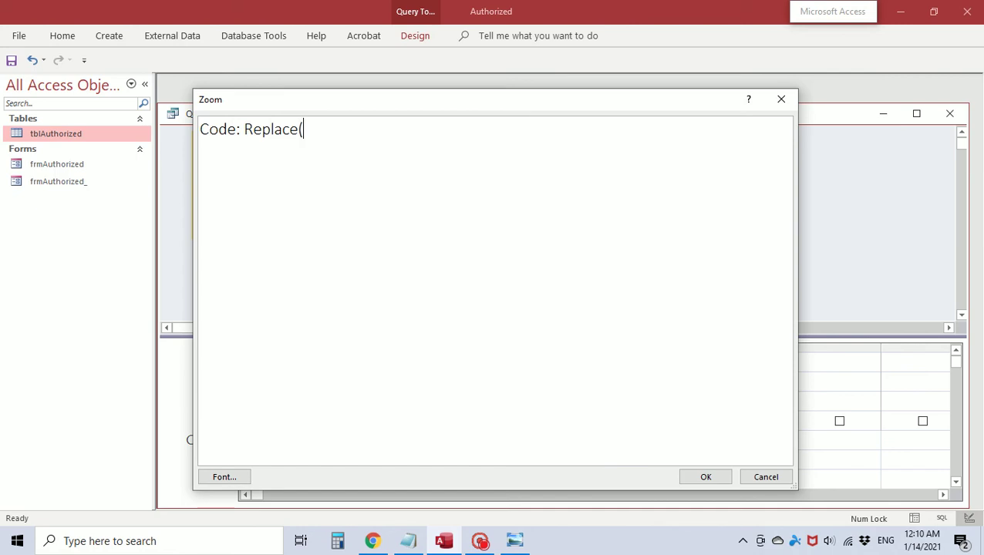
key(Caps_Lock)
text([)
text(D)
key(Caps_Lock)
text(ealer)
key(Caps_Lock)
text(N)
key(Caps_Lock)
text(et])
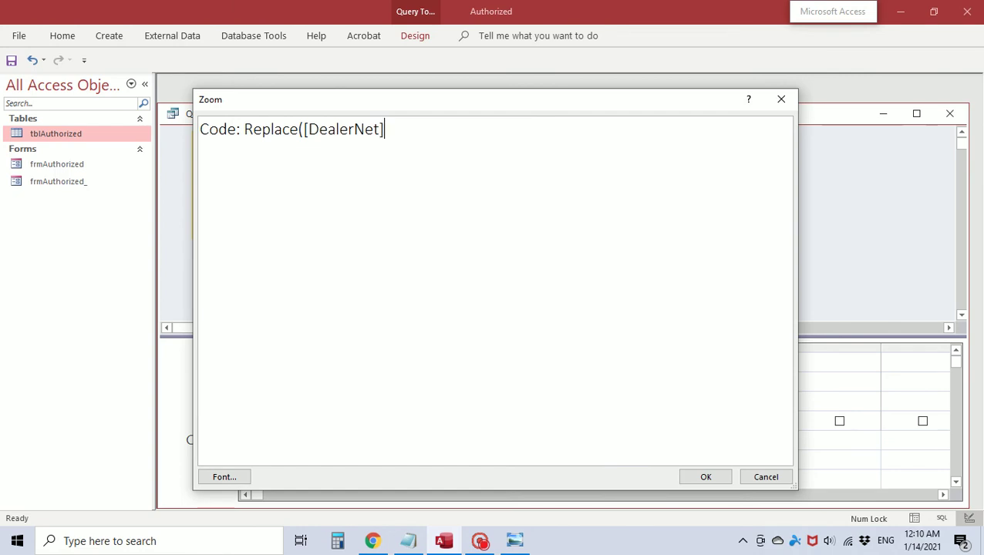
text(,"1",")
key(Caps_Lock)
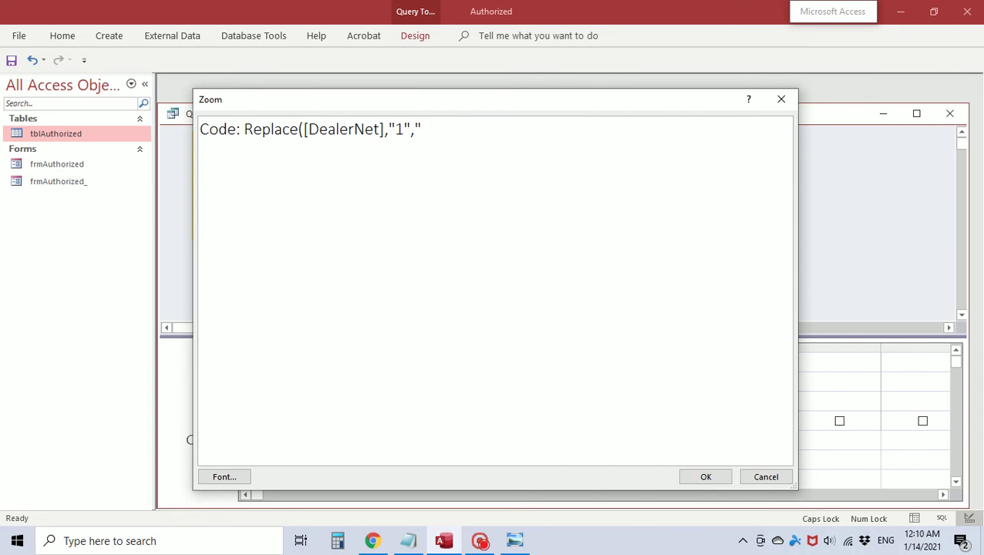
text(A"),"2","U"))
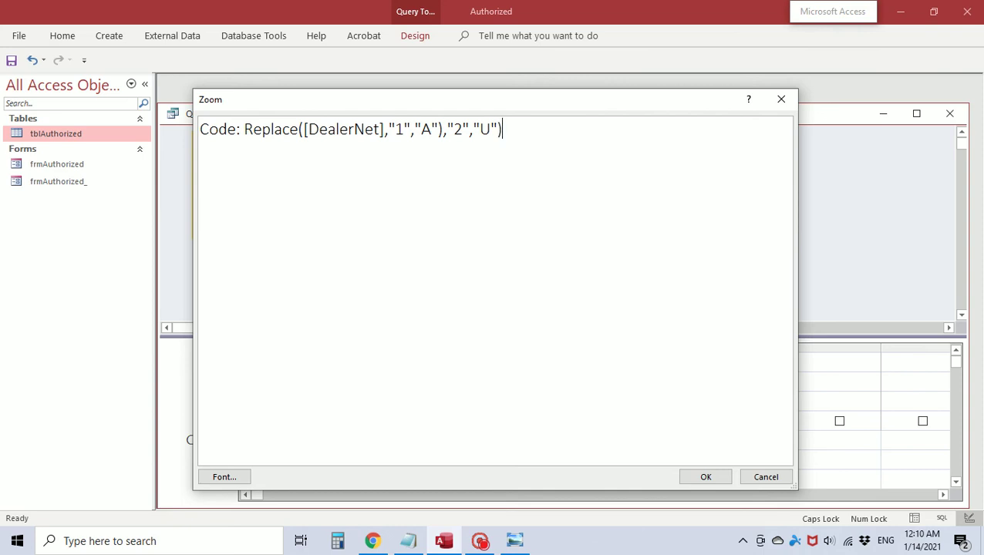
text(,"3",")
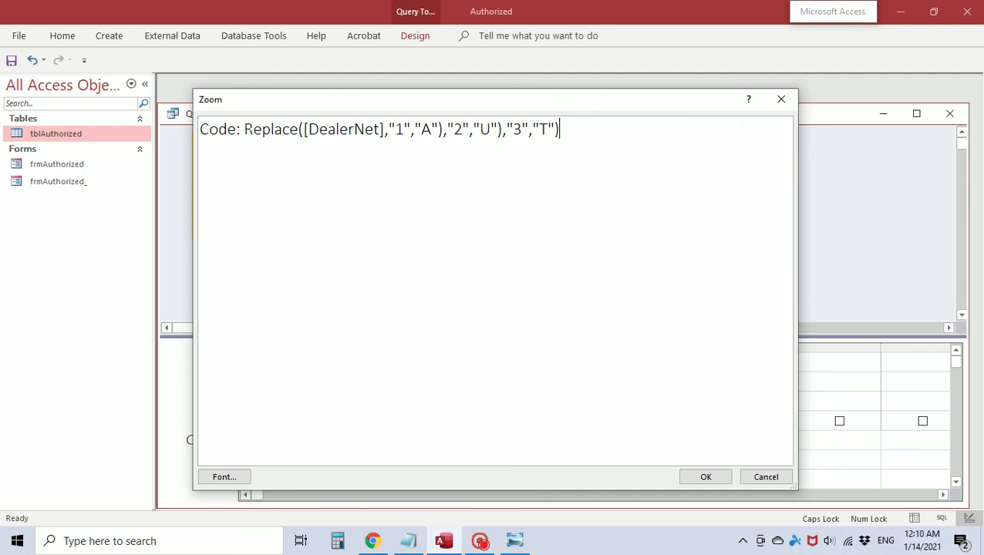
drag(244, 129, 522, 129)
click(437, 128)
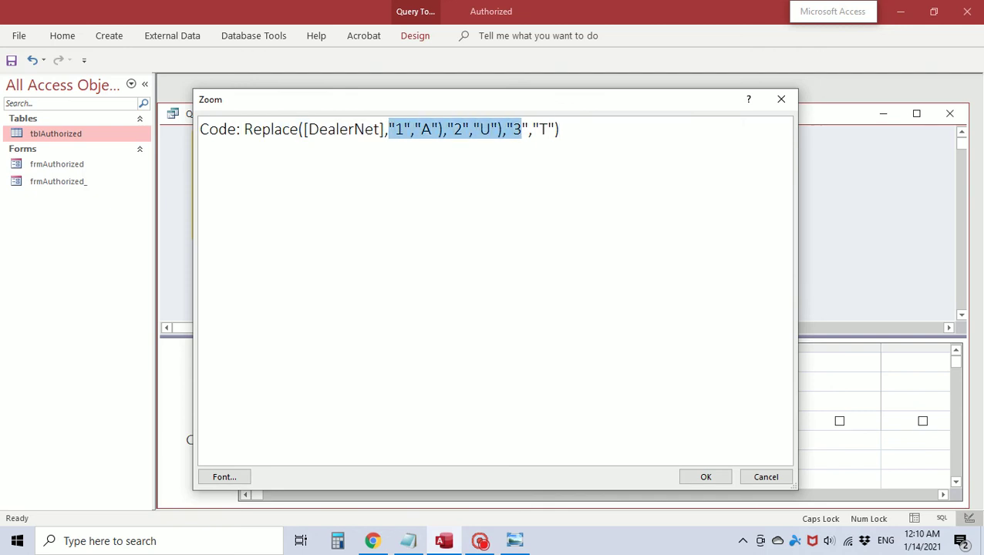
key(shift+End)
key(BackSpace)
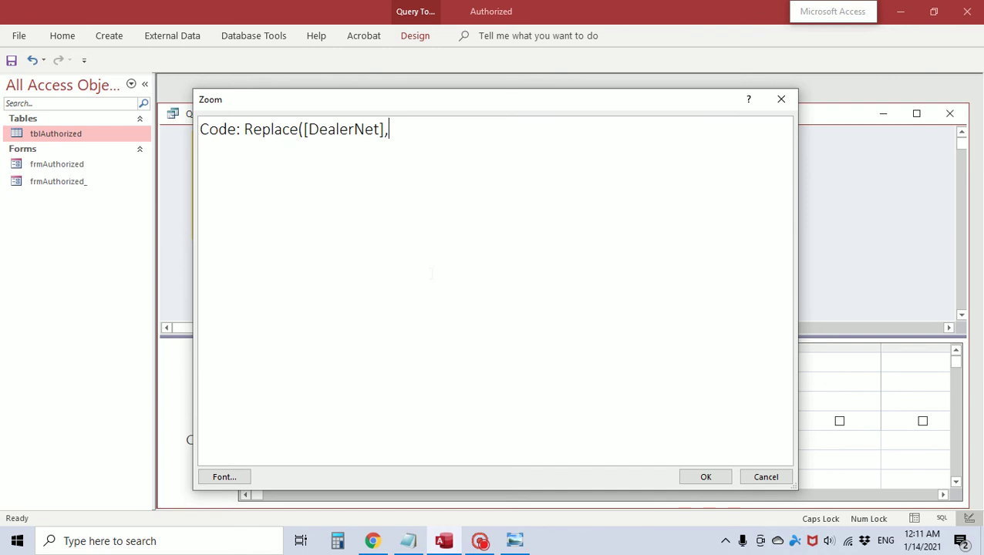
- Add the replacement arguments and closing parentheses that map digits 1 through 9 and 0 to A, U, T, H, O, R, I, Z, E and D
text("1","A"),"2","U"),"3","T"),"4","H"),"5","O"),"6","R"),"7","I"),"8","Z"),"9","E"),"0","D"))
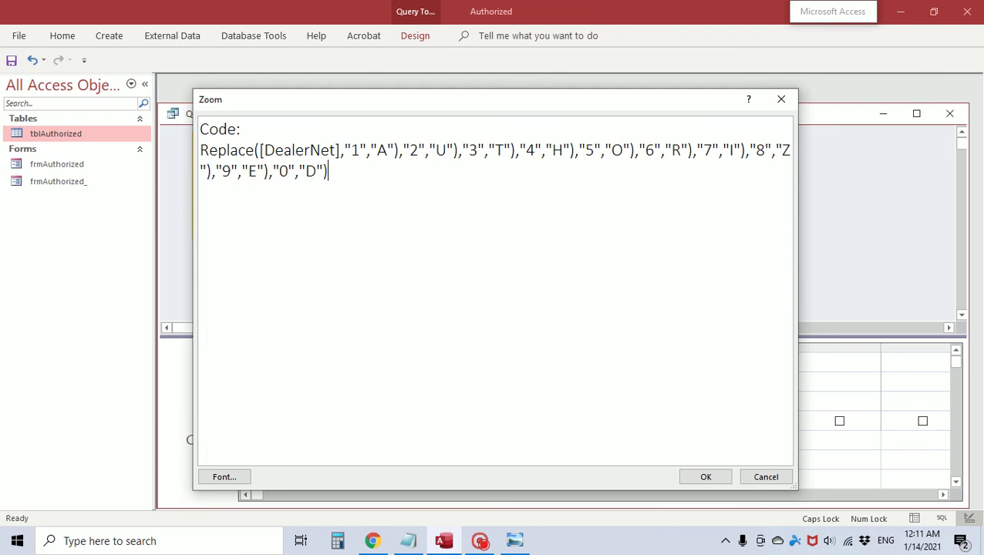
- Insert four more nested Replace openings in front of the existing one in the Code expression
click(201, 151)
key(Caps_Lock)
text(Replace)
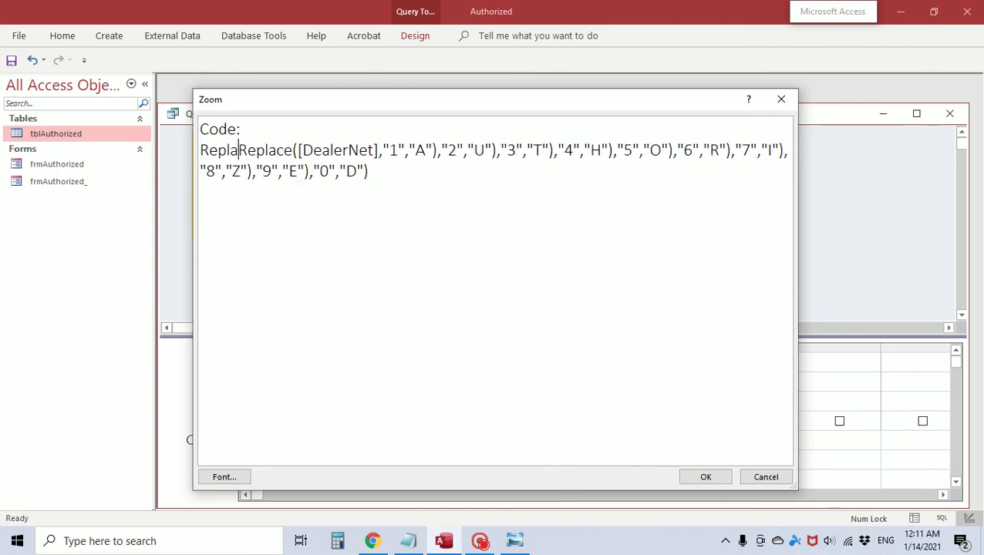
text((Repla)
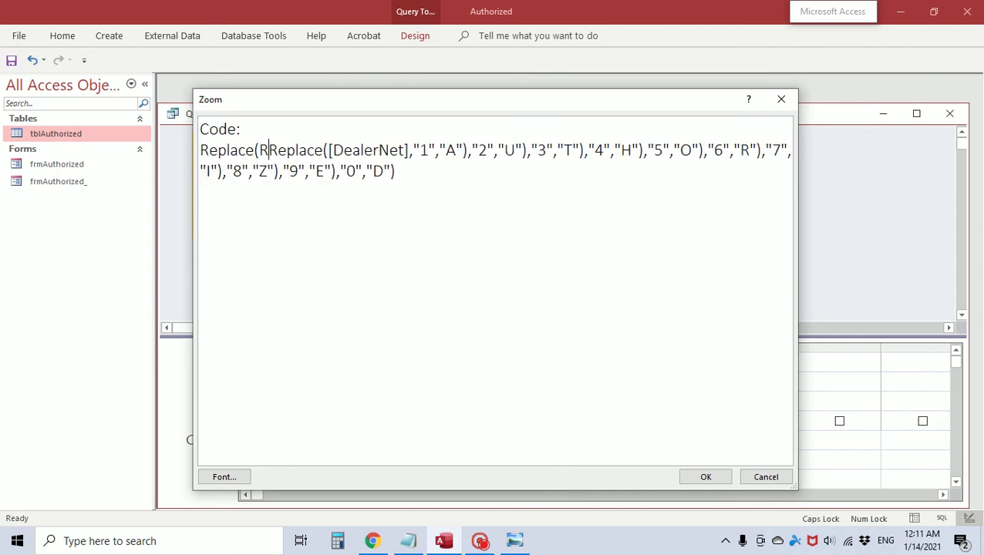
text(ce()
key(Caps_Lock)
text(R)
key(Caps_Lock)
text(eplace)
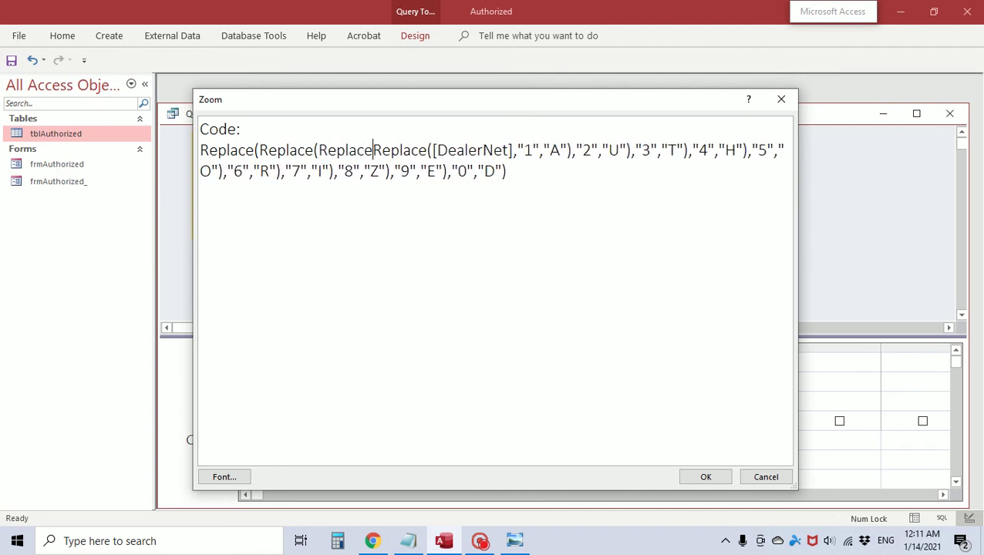
text(()
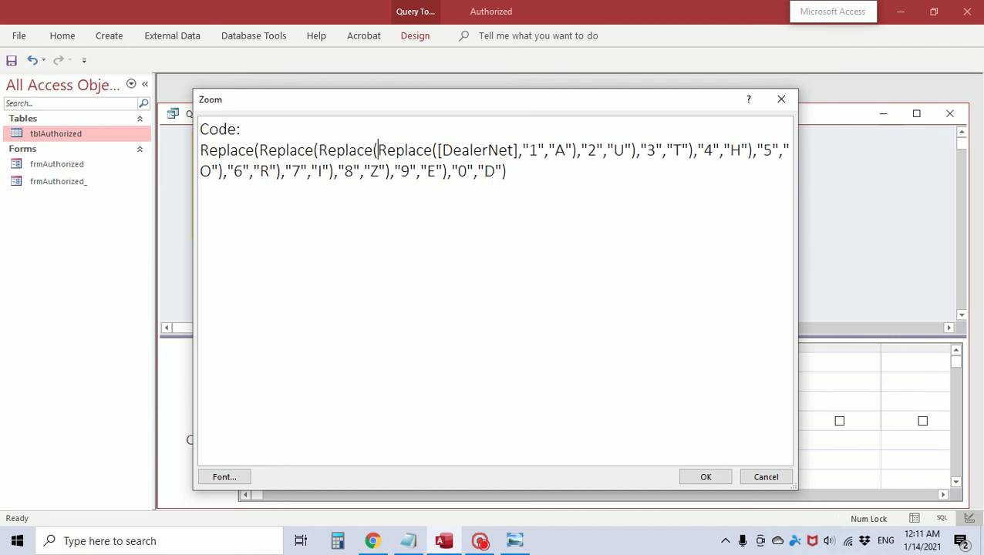
text(Replace()
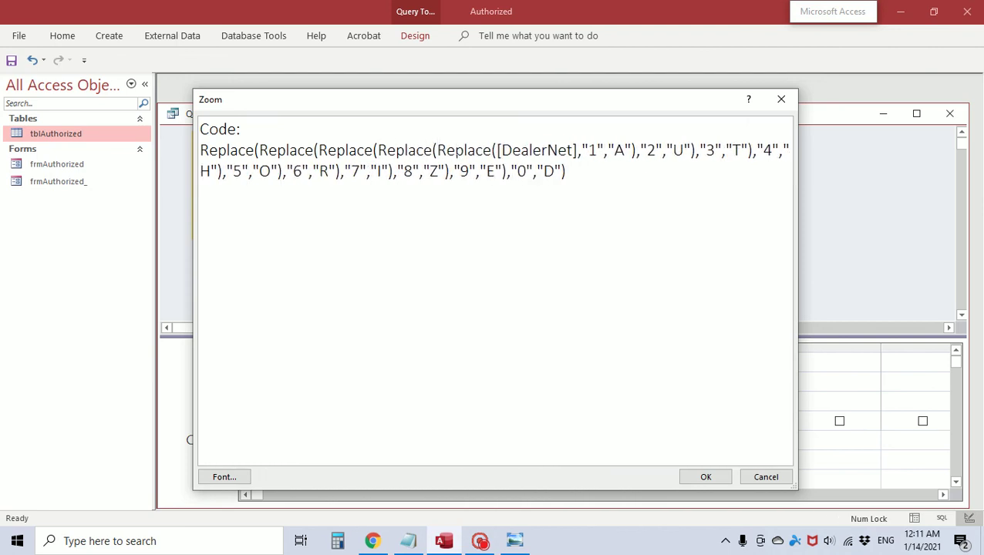
- Duplicate the five Replace openings to make ten nested Replace functions and accept the Code expression
click(200, 151)
drag(199, 151, 496, 151)
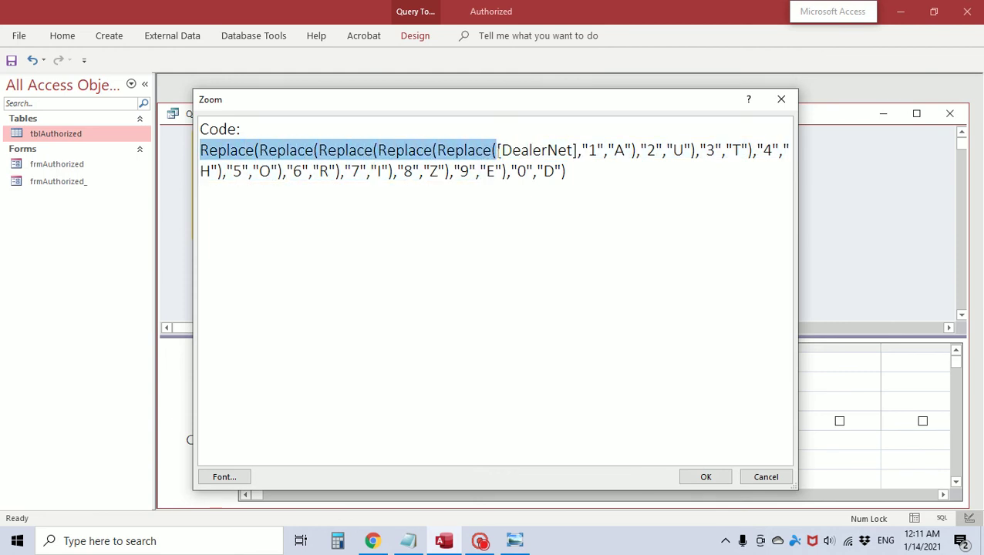
key(ctrl+c)
click(200, 152)
key(ctrl+v)
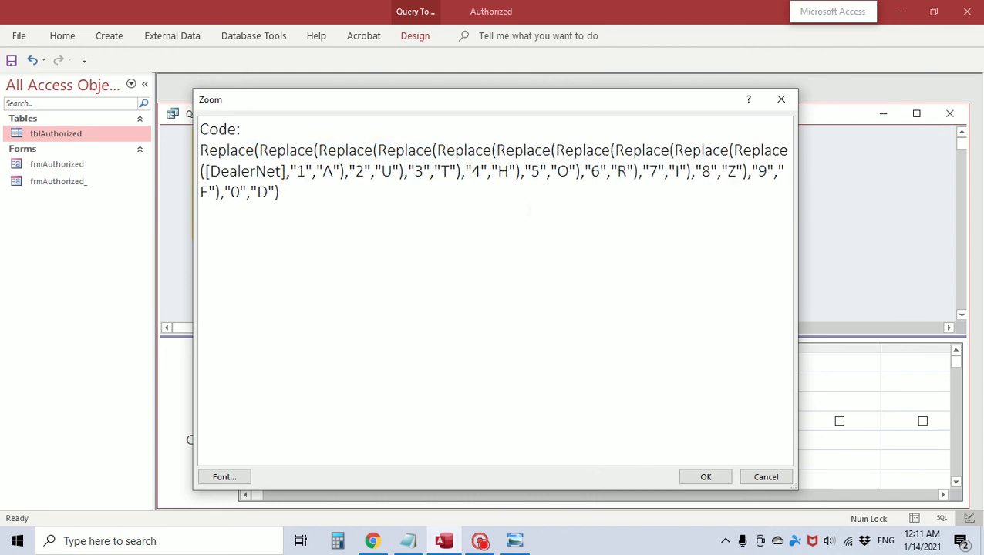
click(706, 478)
- Save the query under the name qryAuthorized
right_click(429, 117)
click(466, 125)
text(qryAuthoized)
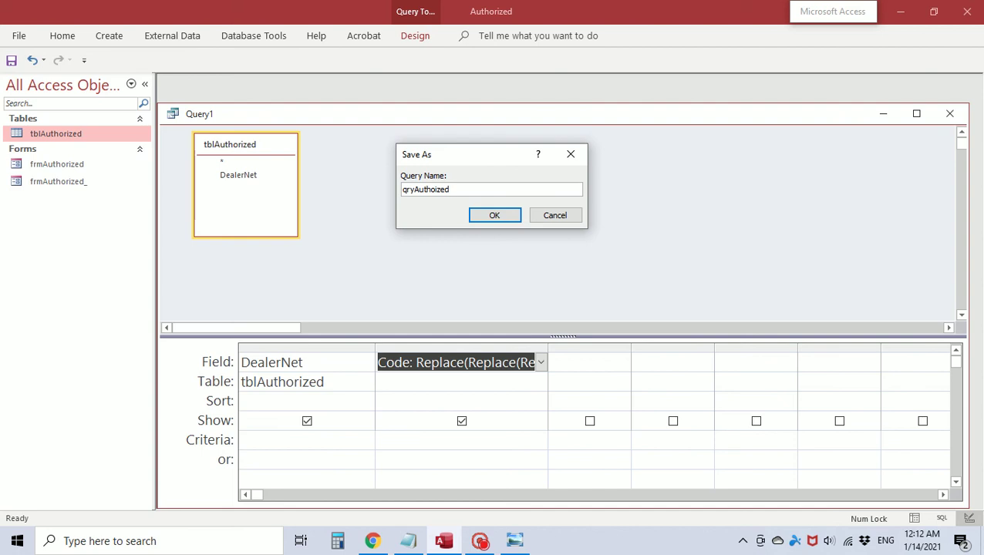
key(BackSpace)
key(BackSpace)
key(BackSpace)
key(BackSpace)
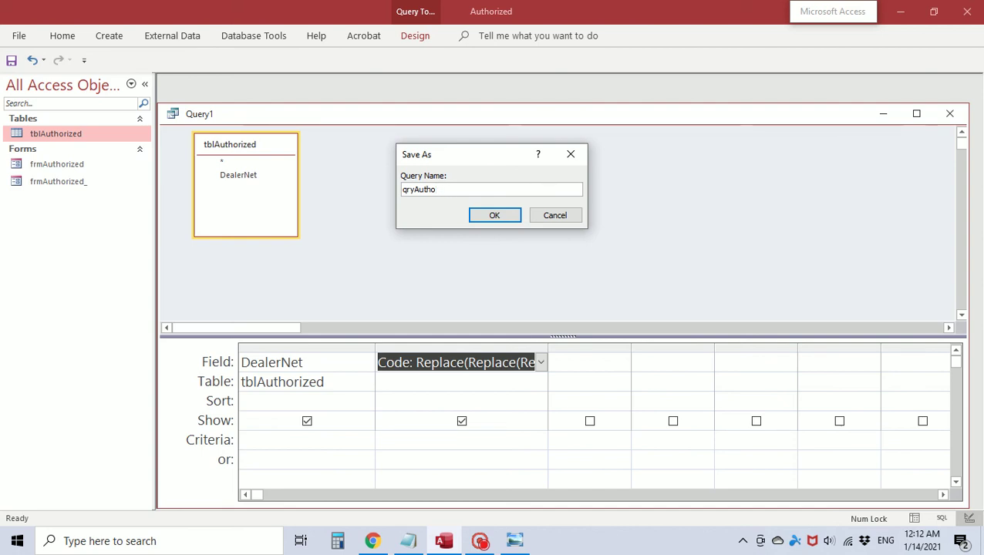
text(ri)
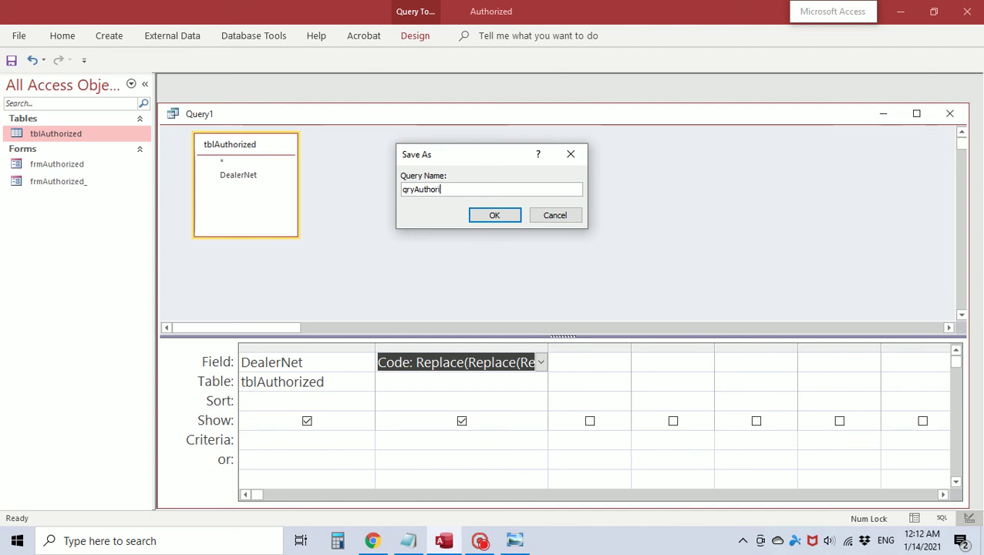
text(zed)
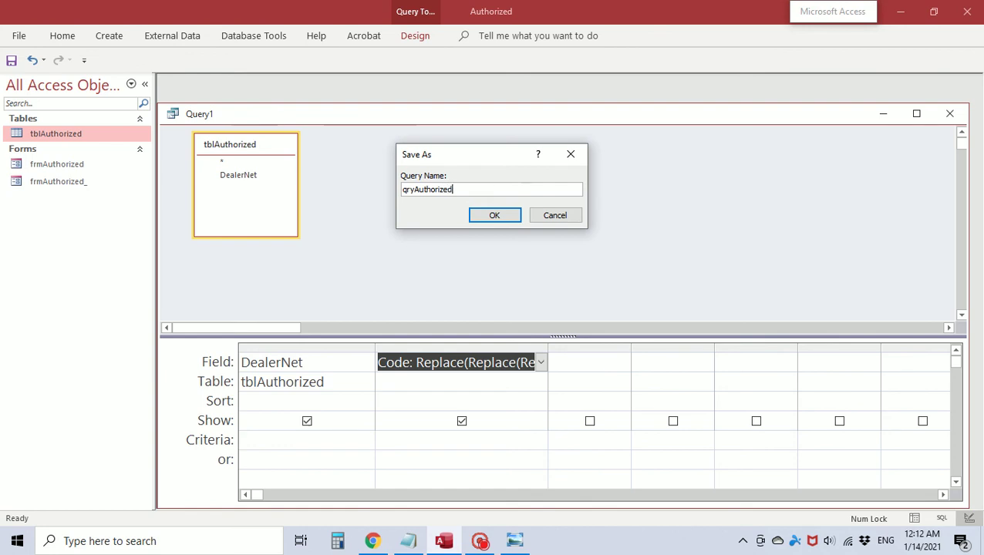
key(Return)
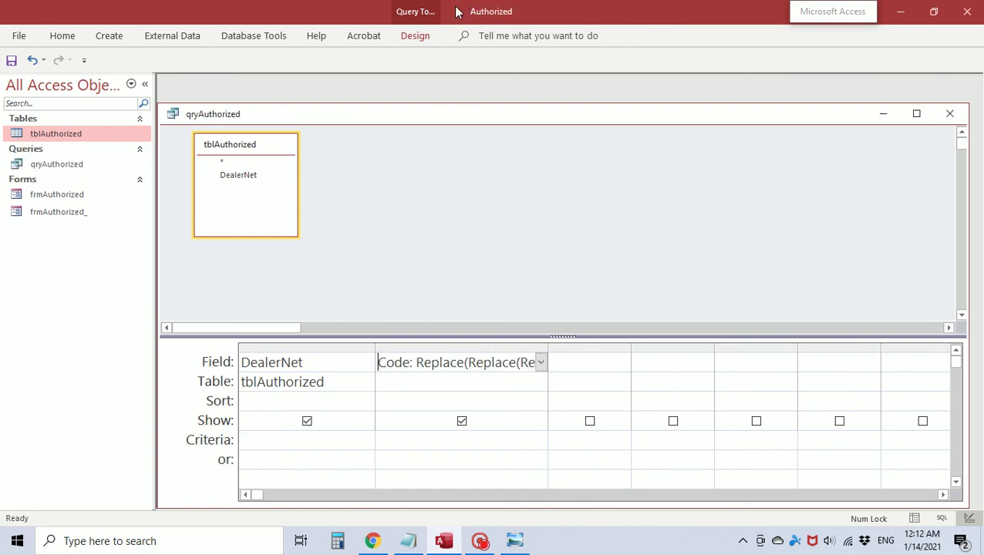
- Show qryAuthorized in Datasheet View, widen the Code column and check the codes against the DealerNet amounts
right_click(428, 117)
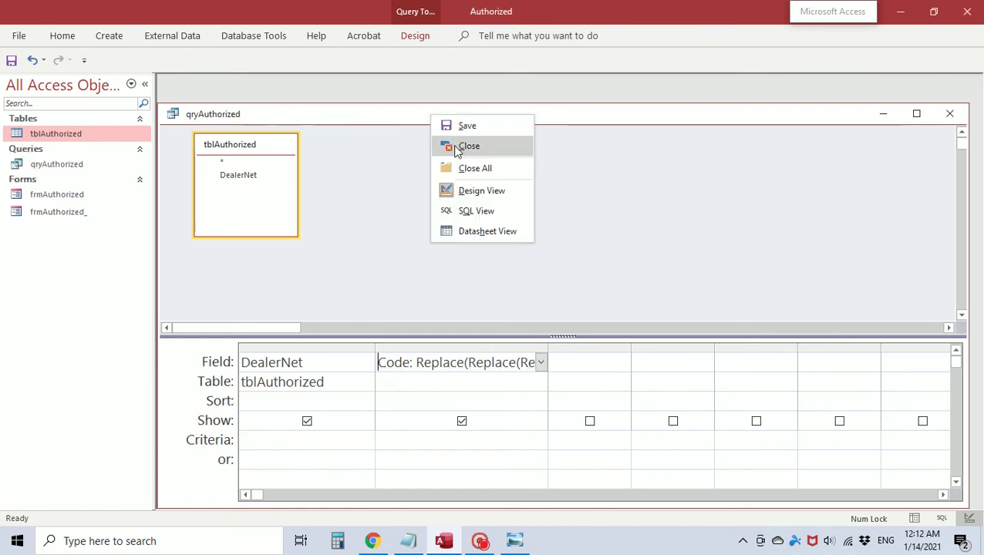
click(479, 232)
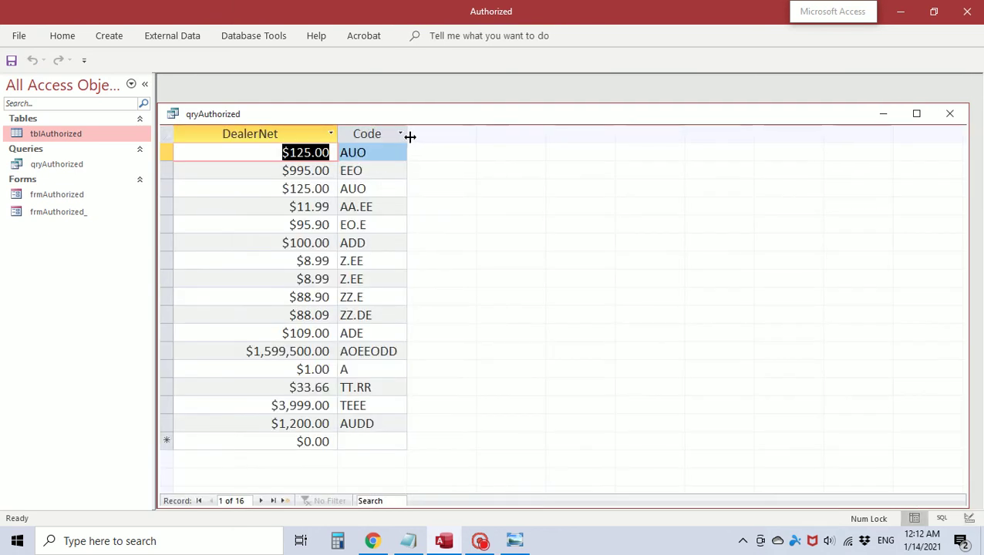
drag(408, 136, 452, 132)
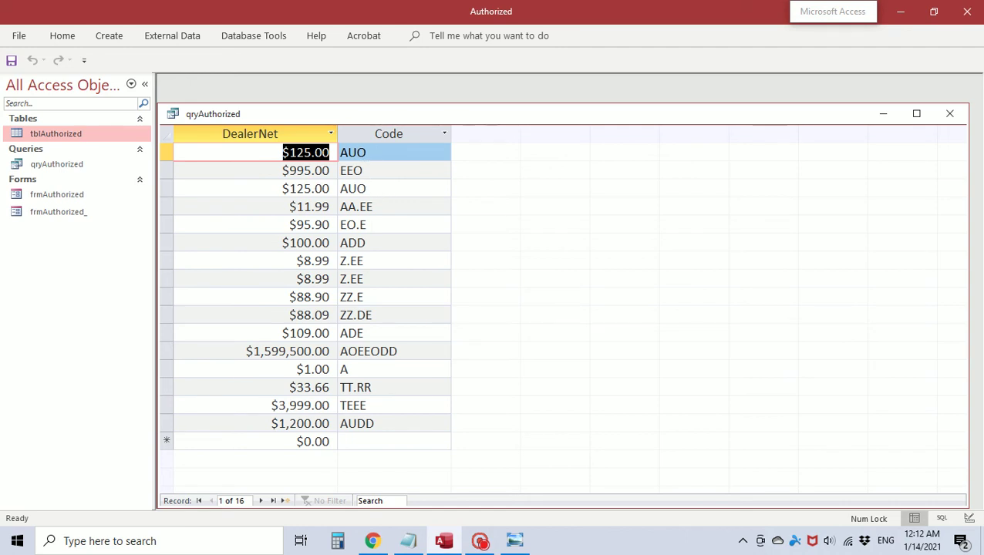
click(363, 224)
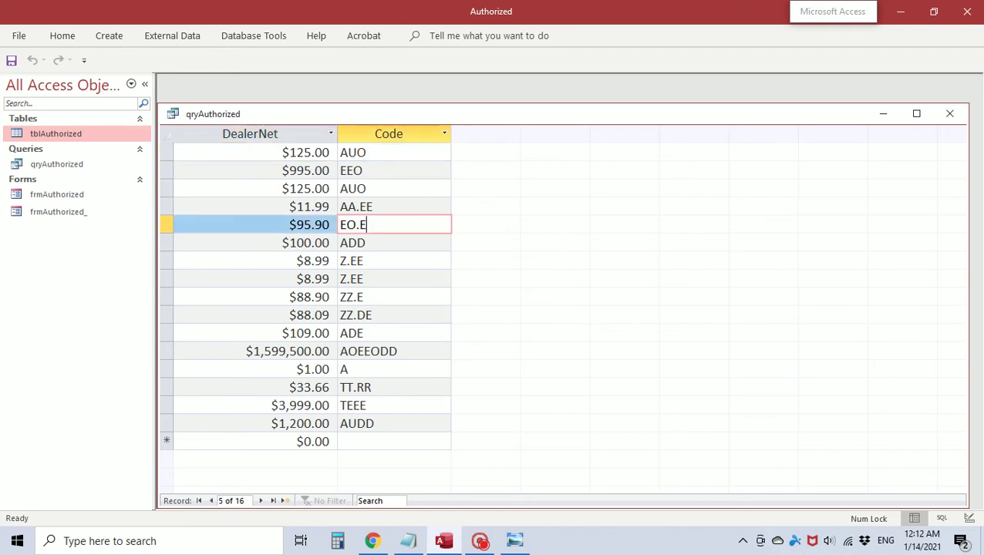
click(365, 242)
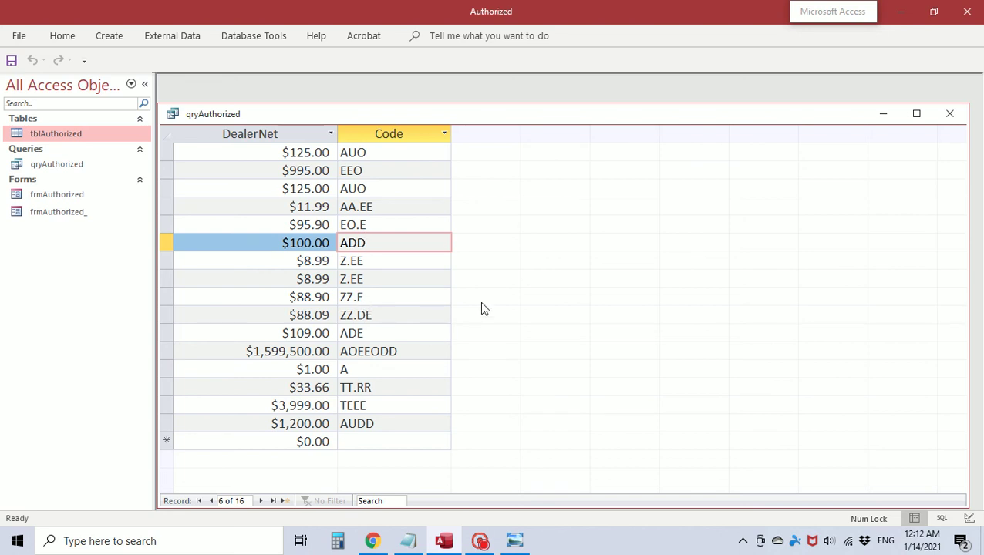
- Return qryAuthorized to Design View and open the Code field's expression in the Zoom window
right_click(501, 118)
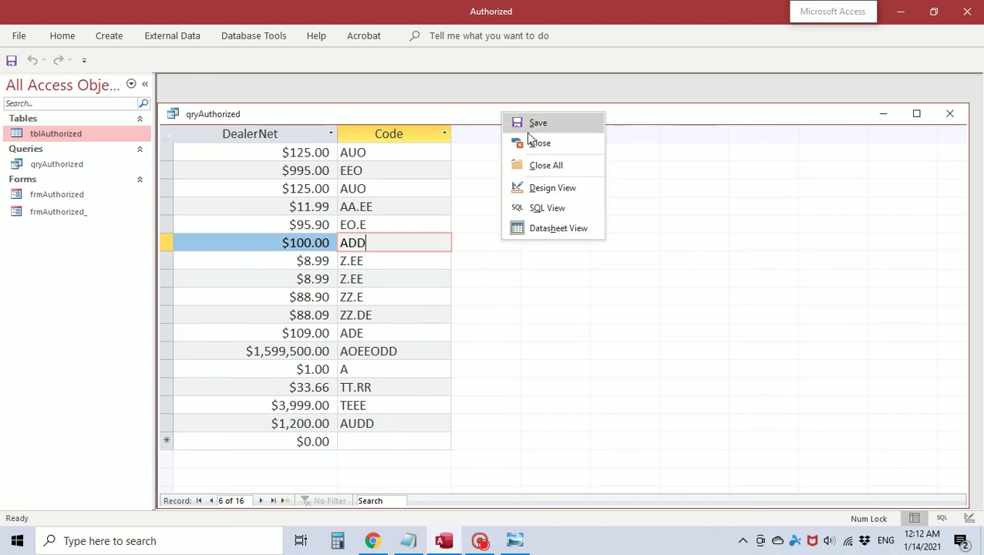
click(534, 187)
right_click(448, 366)
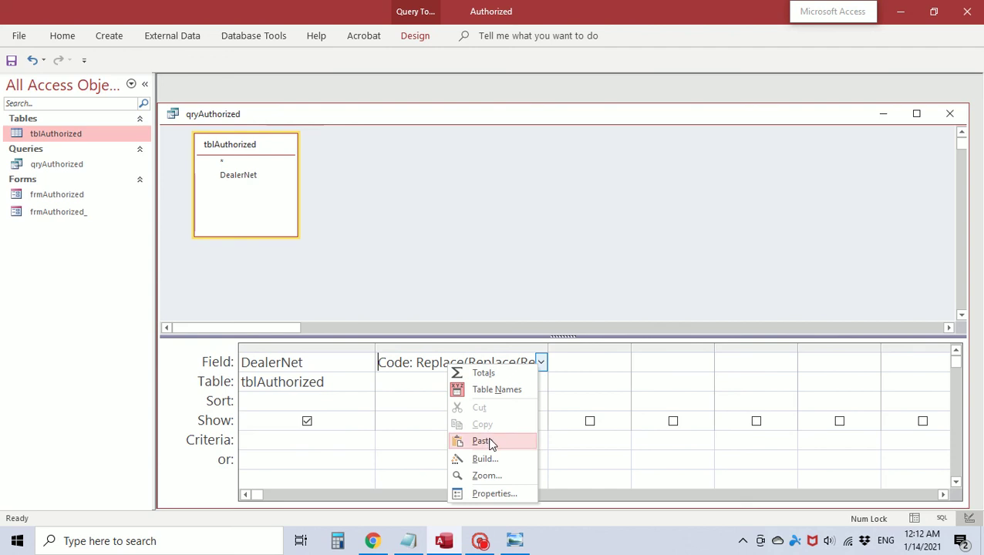
click(487, 476)
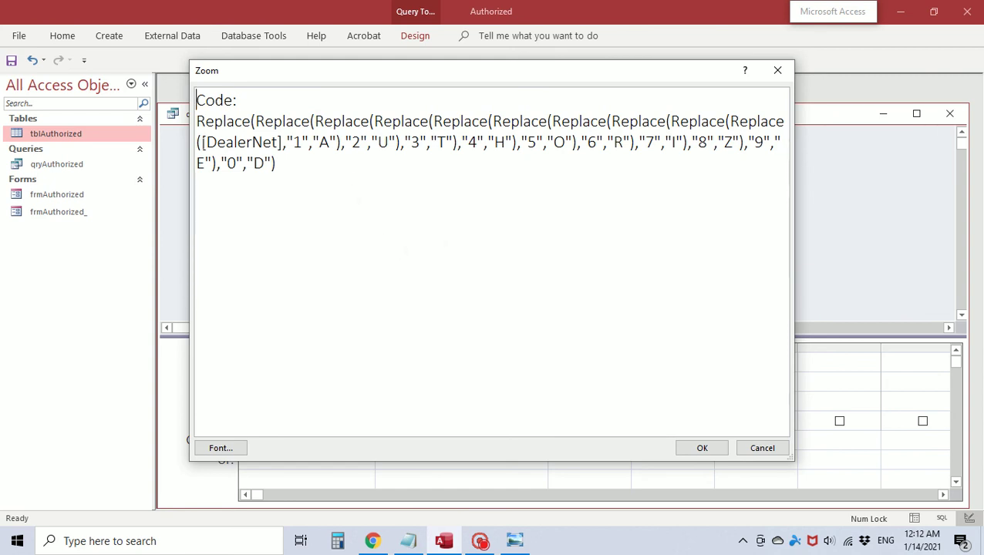
- Wrap [DealerNet] inside the innermost Replace in a Format function with the "Currency" format
click(199, 142)
key(Caps_Lock)
text(F)
key(Caps_Lock)
text(ormat()
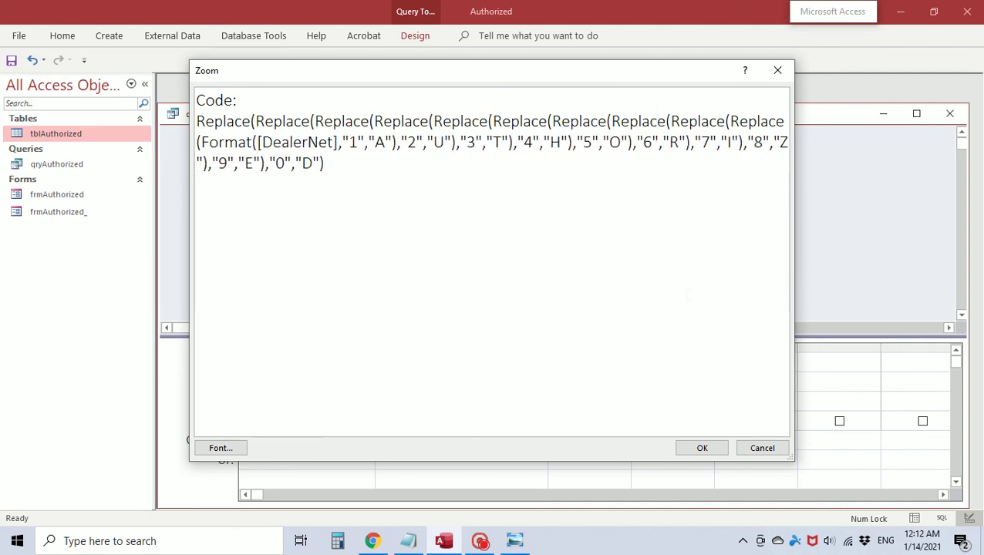
text(,")
key(Caps_Lock)
text(C,")
key(Caps_Lock)
text(urrency)
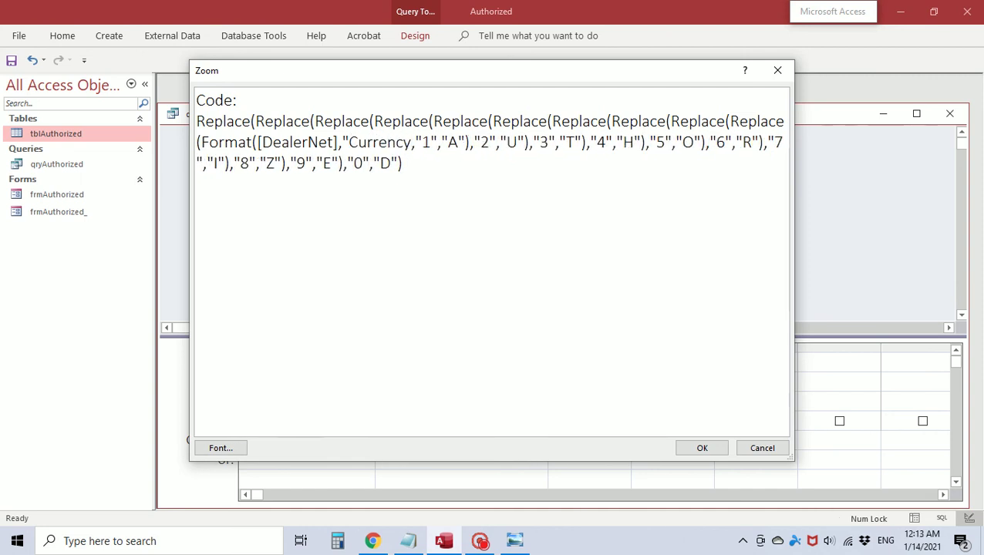
text(")
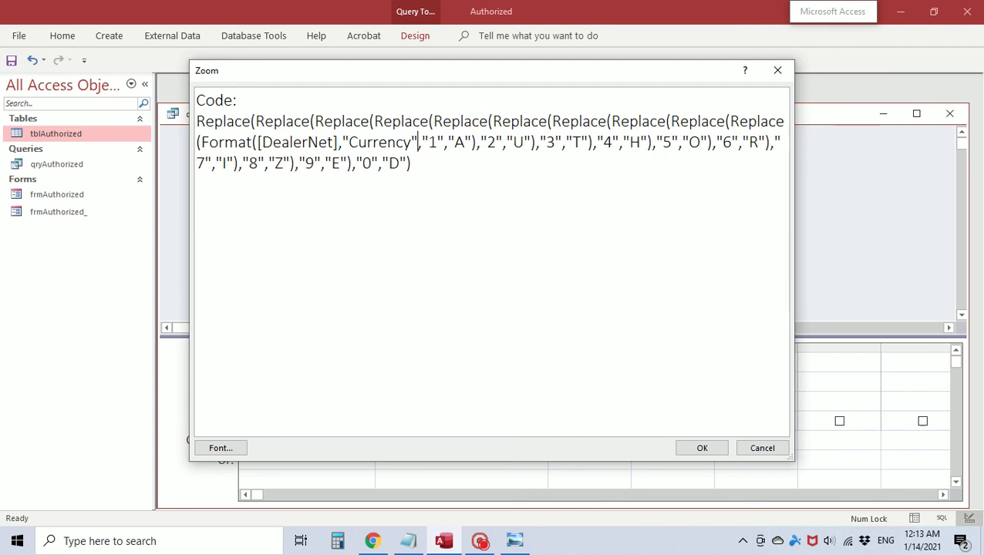
text())
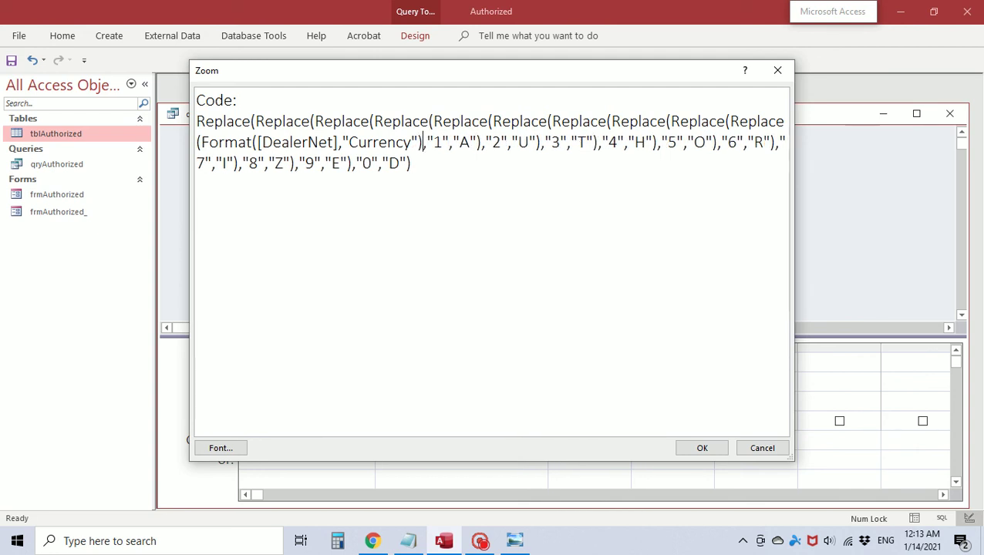
- Accept the Format expression for Code, save qryAuthorized and show it in Datasheet View
click(699, 450)
right_click(453, 120)
right_click(482, 121)
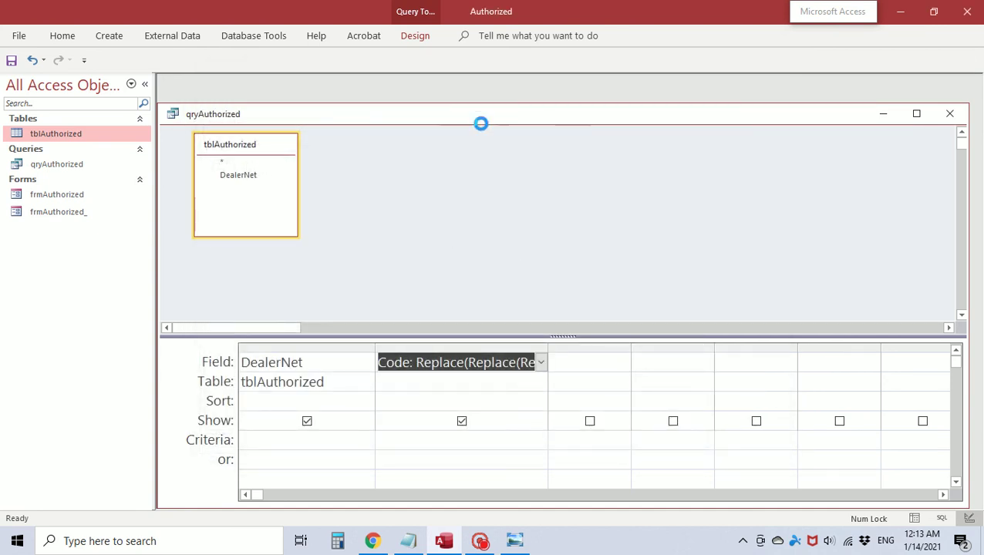
click(527, 233)
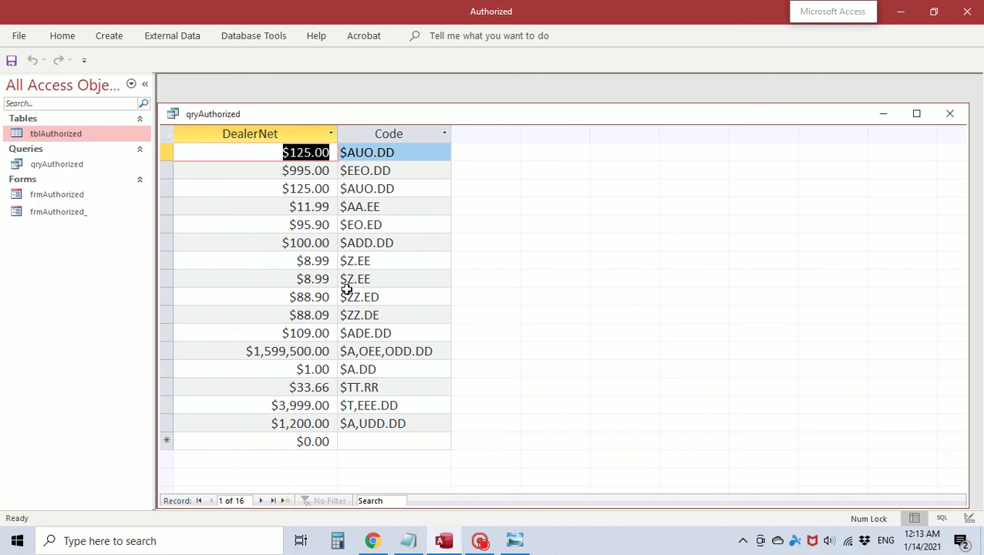
- Switch qryAuthorized back to Design View and reopen the Code expression in the Zoom window
right_click(343, 117)
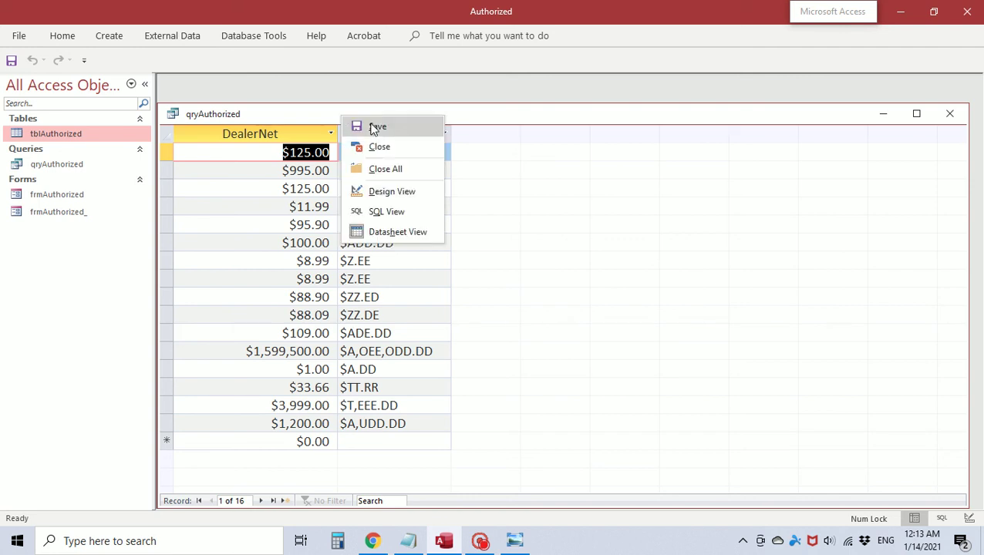
click(374, 192)
right_click(447, 363)
click(486, 475)
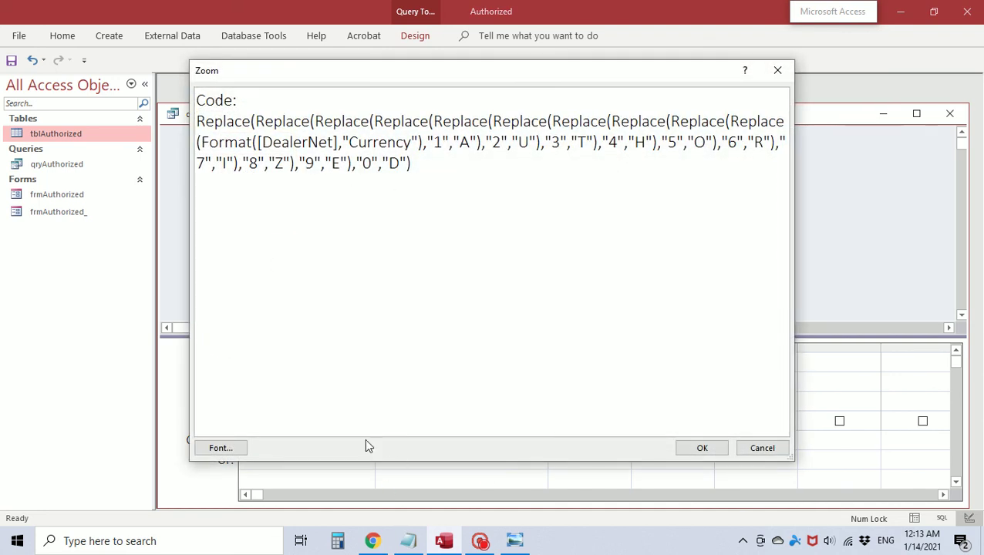
- Nest the Code expression in three additional Replace functions that swap "$", "," and "." for empty strings
drag(197, 121, 375, 121)
key(ctrl+c)
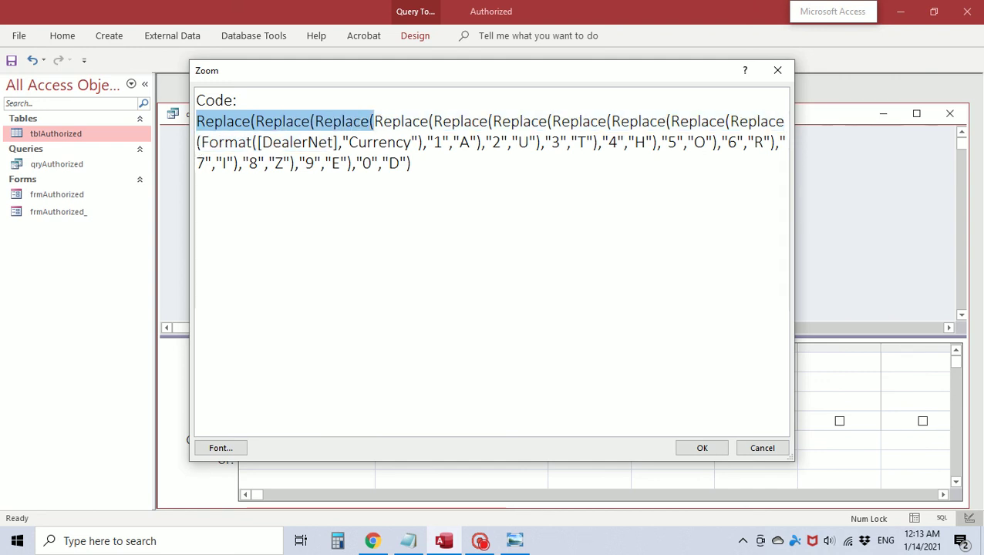
click(203, 121)
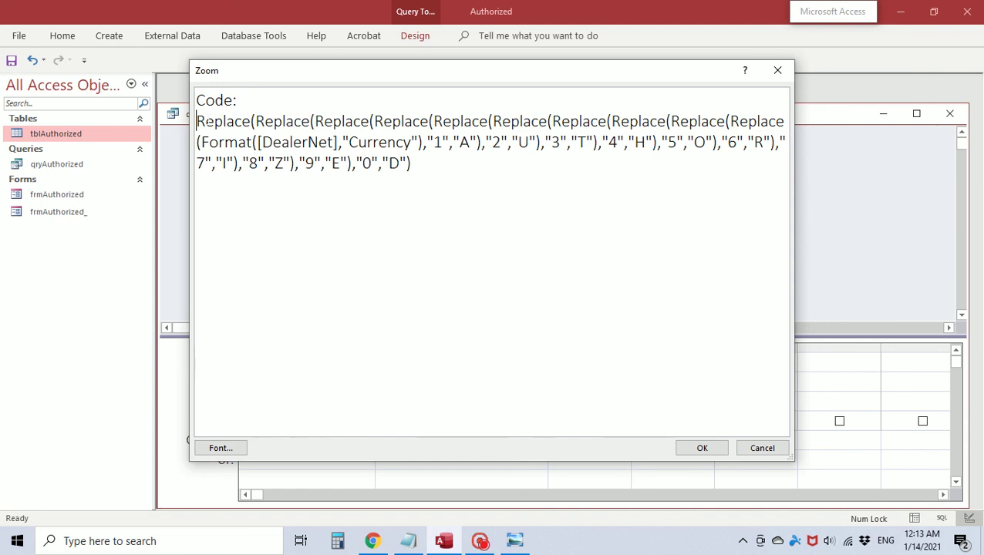
key(ctrl+v)
text(,")
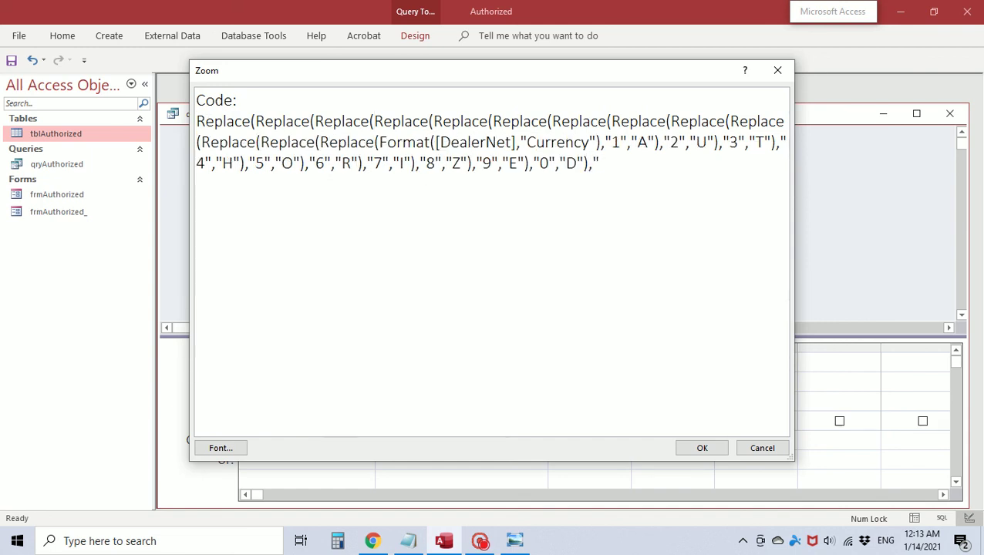
text($",""),",",""))
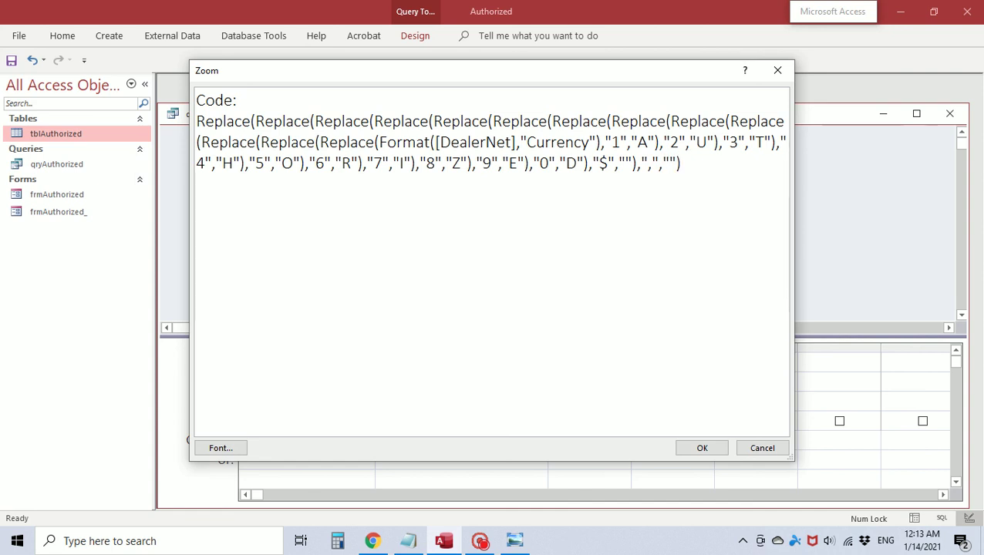
text(".",""))
click(702, 448)
right_click(440, 116)
click(457, 125)
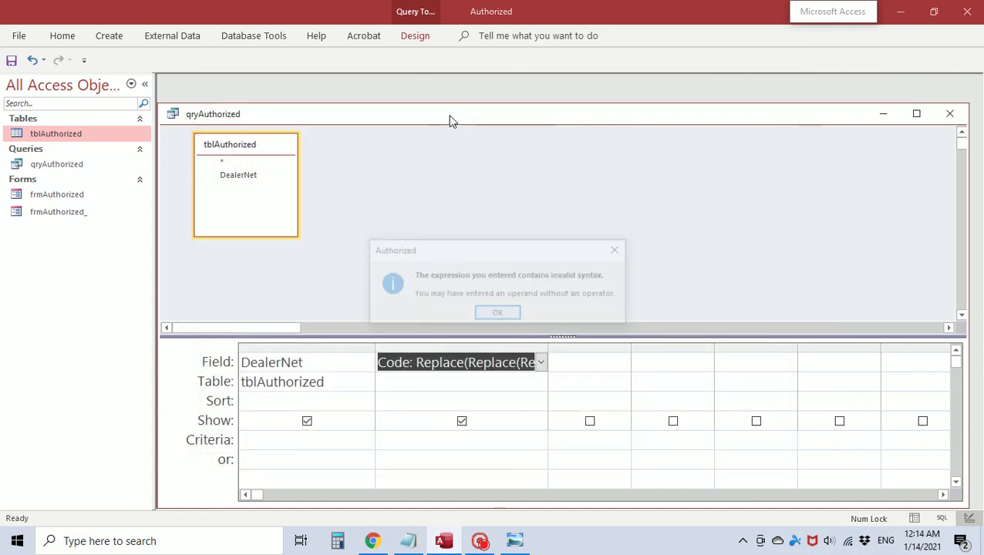
click(500, 314)
- Insert the missing comma before the "." argument at the end of the Code expression
right_click(498, 363)
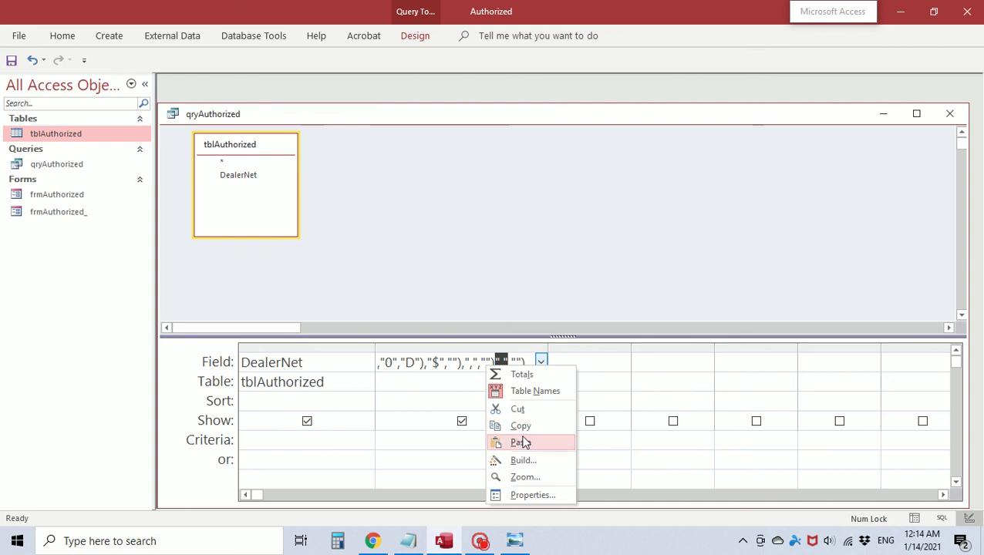
click(524, 478)
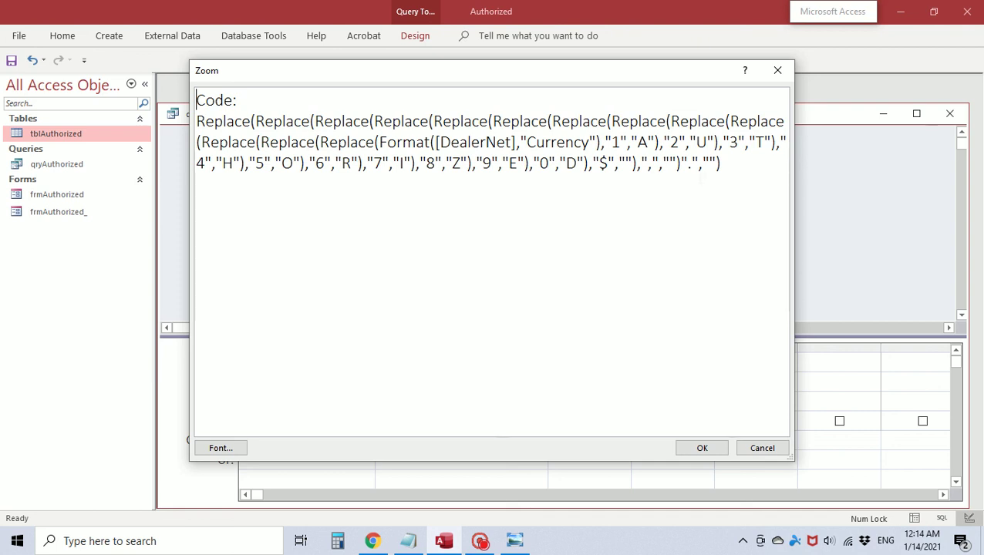
click(679, 162)
text(,)
click(708, 451)
- Save the corrected qryAuthorized and view its codes in Datasheet View
right_click(455, 121)
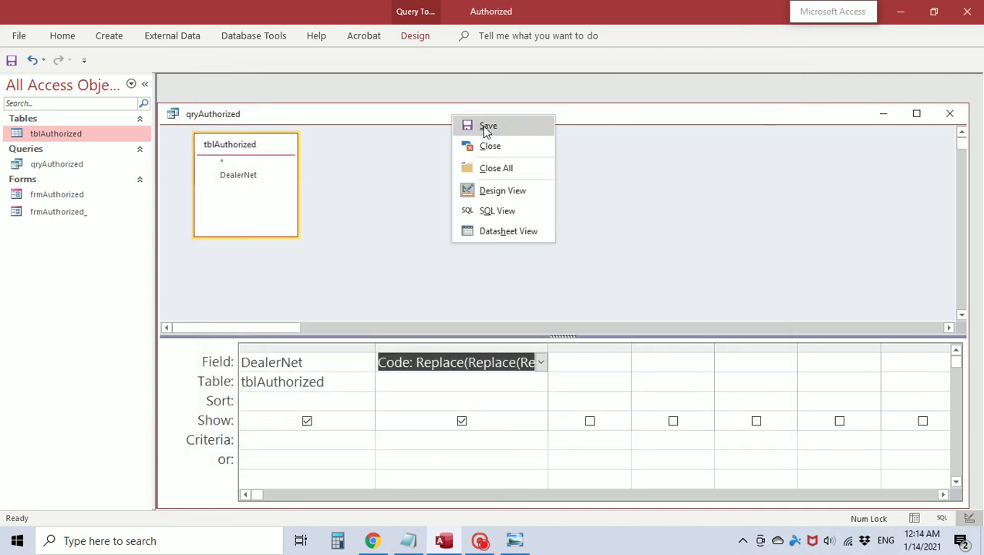
click(455, 110)
right_click(455, 114)
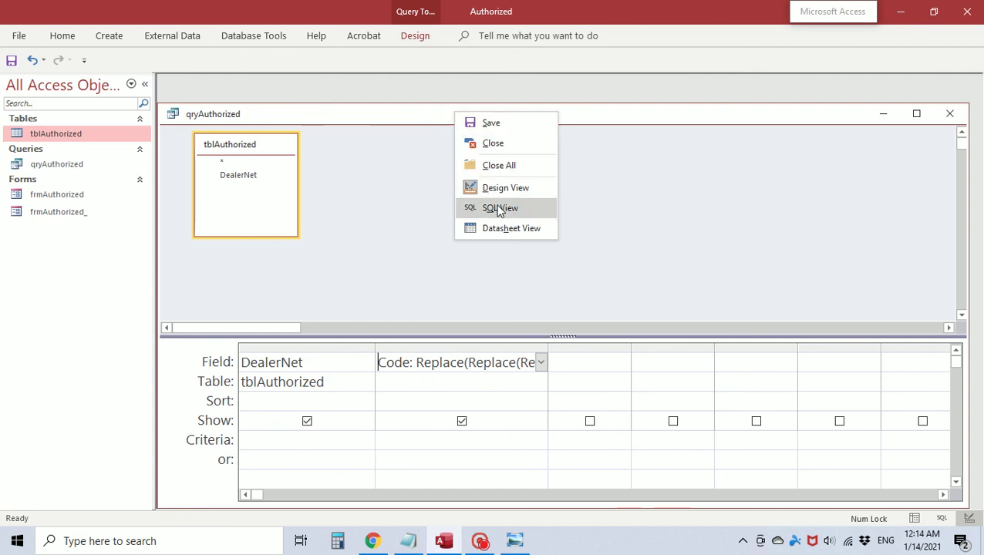
click(525, 230)
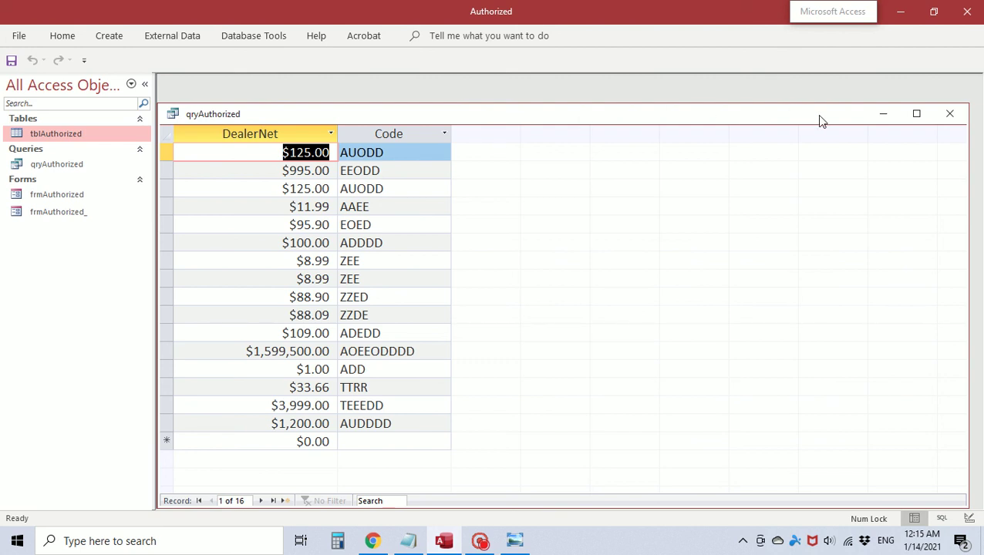
- In Design View, copy the entire nested Replace expression of the Code field, without the "Code:" alias
right_click(456, 118)
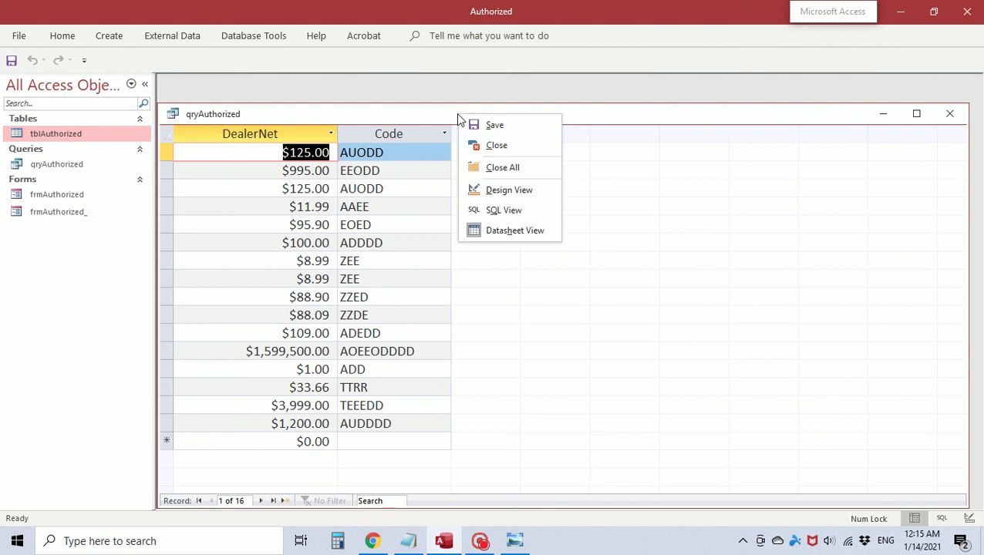
click(500, 191)
right_click(417, 369)
click(454, 472)
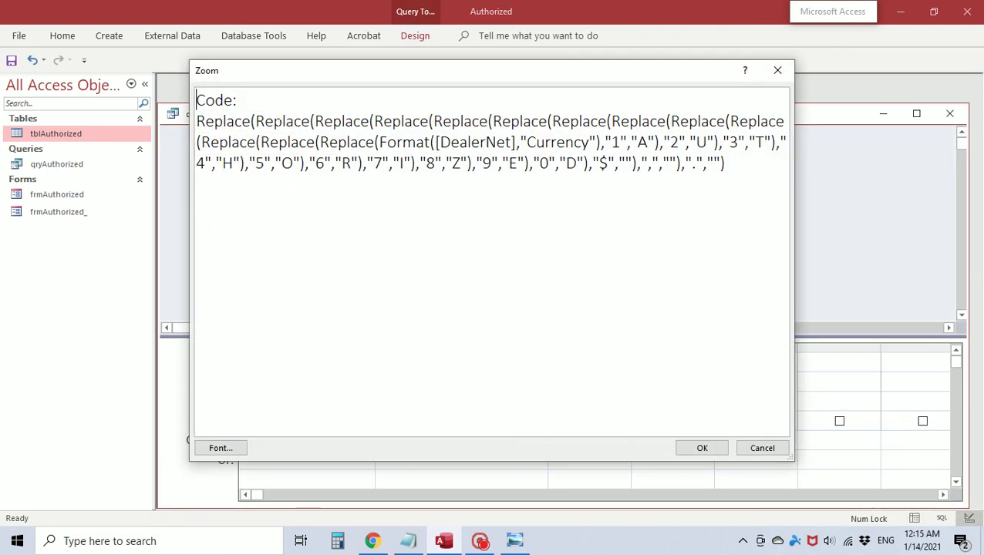
key(Down)
key(shift+Right)
key(shift+Down)
key(shift+Down)
key(shift+End)
key(ctrl+c)
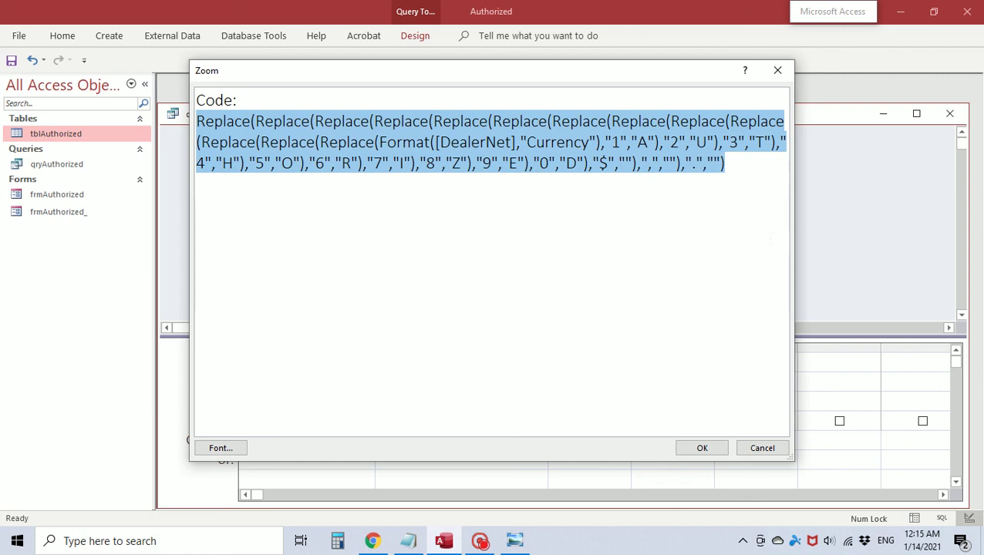
- Close the Zoom window and qryAuthorized without saving design changes
click(740, 448)
click(950, 115)
click(481, 310)
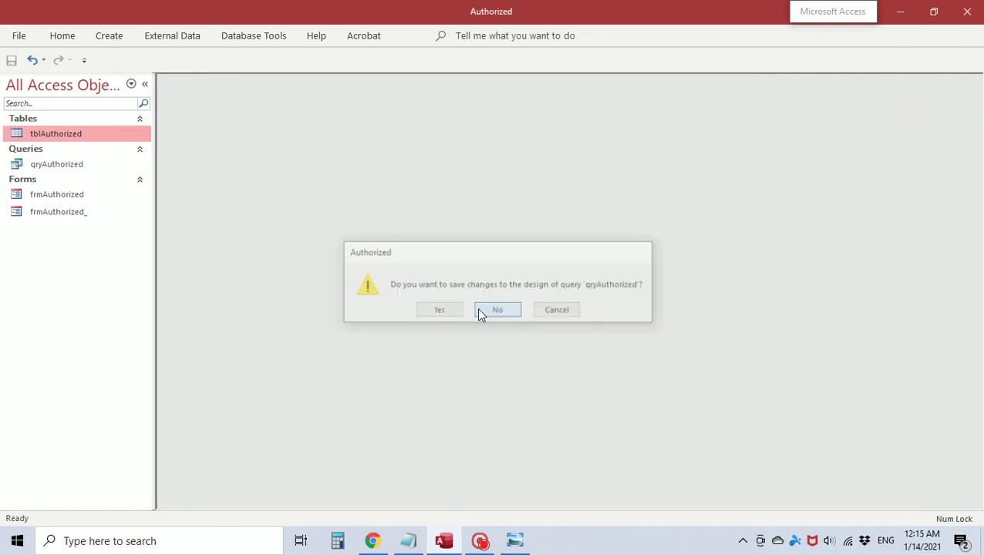
- Open frmAuthorized, switch it to Design View and make its window taller
double_click(82, 194)
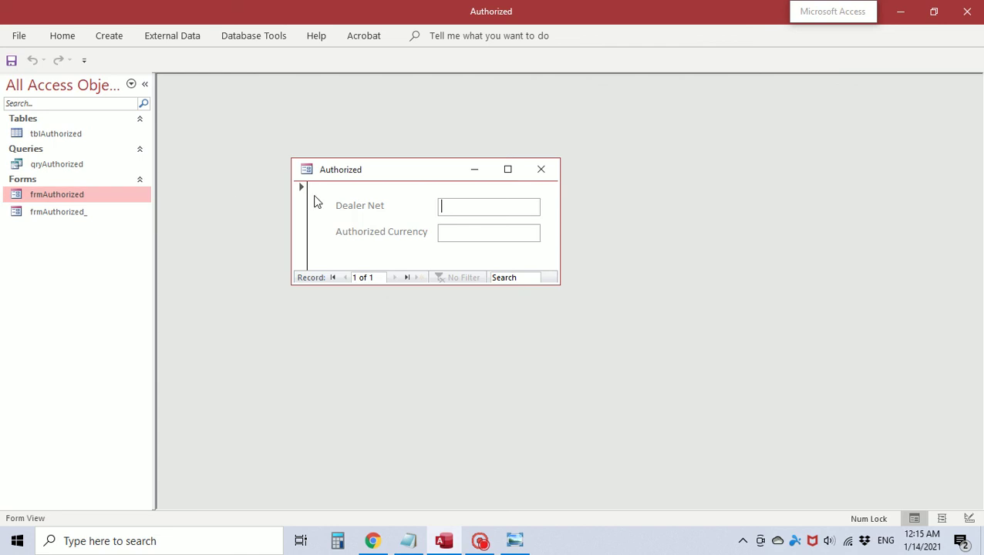
right_click(381, 172)
click(422, 286)
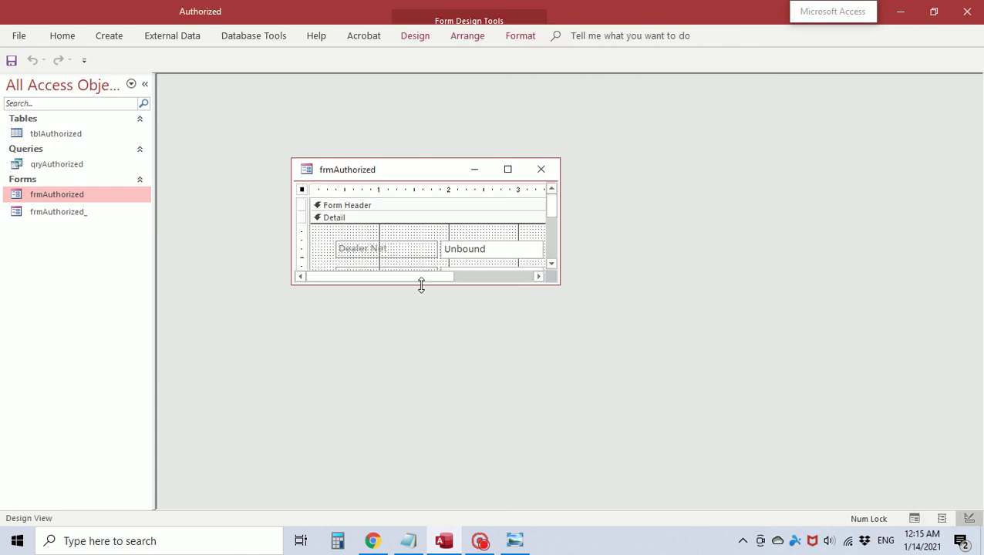
drag(366, 321, 366, 384)
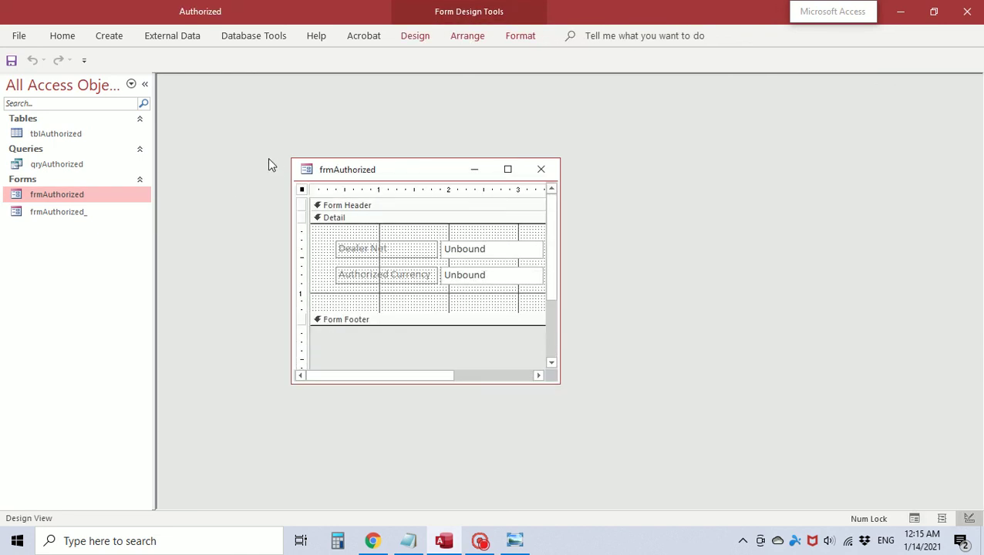
- Set the Record Source of frmAuthorized to tblAuthorized
double_click(301, 190)
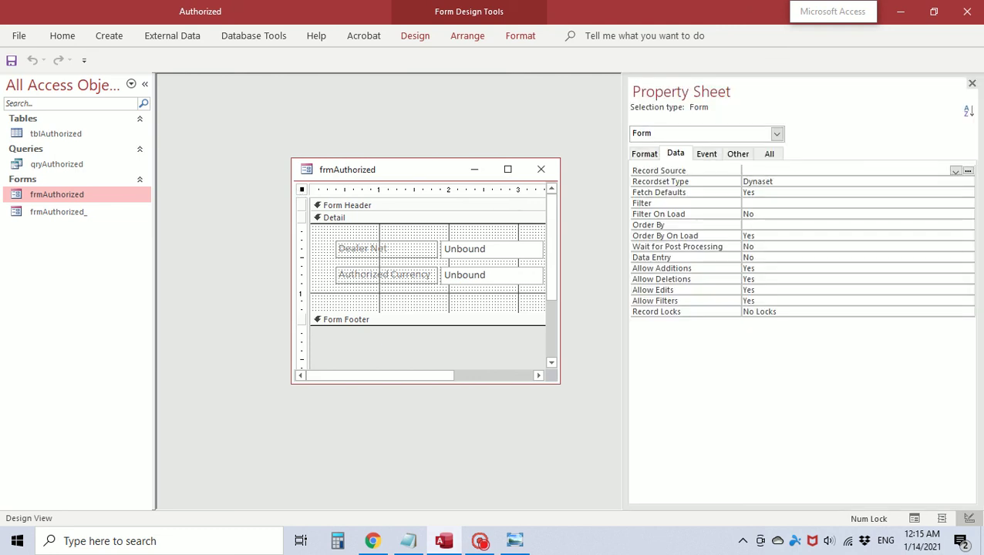
click(956, 171)
click(810, 181)
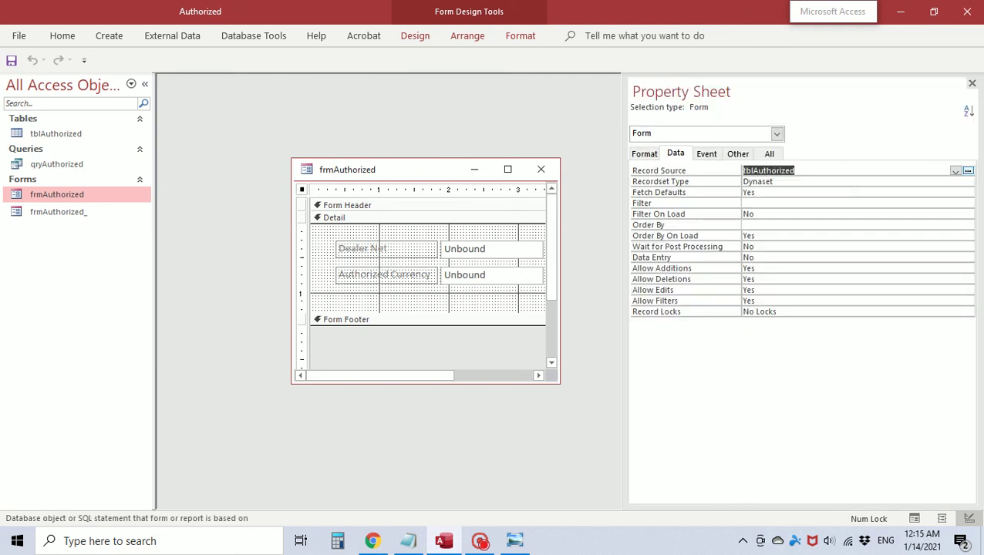
- Set the Control Source of the txtDealerNet text box to DealerNet
click(491, 260)
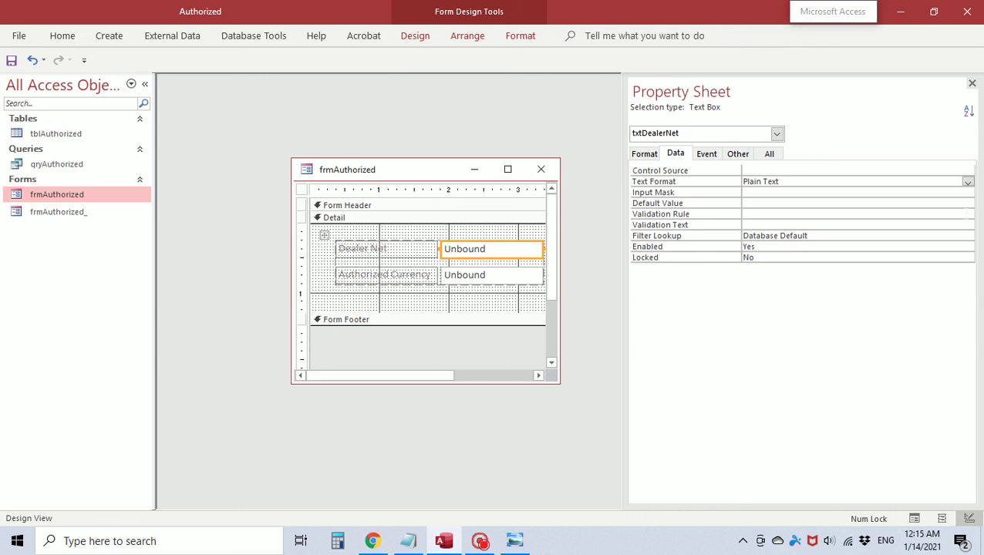
click(960, 170)
click(956, 170)
click(821, 184)
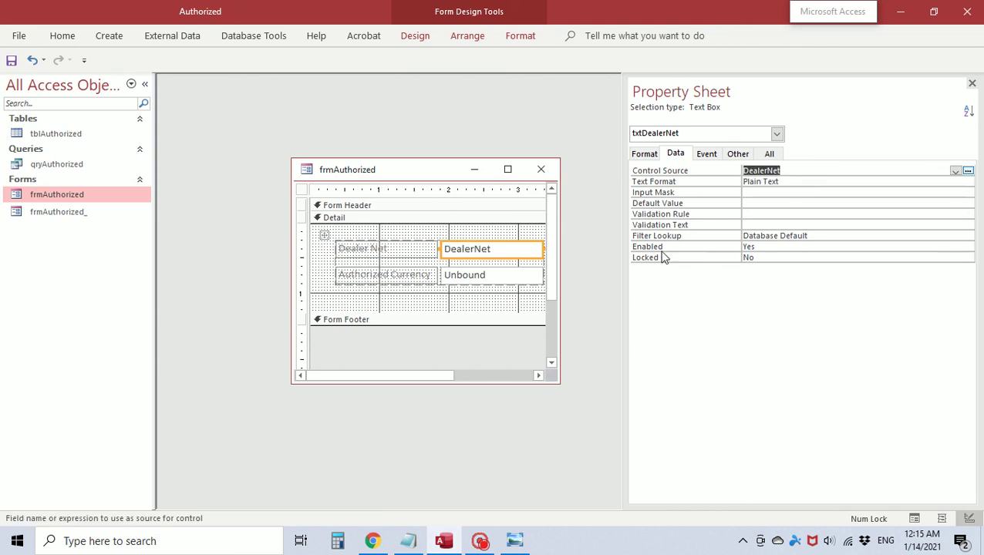
- Set the Control Source of txtAuthorizedCurrency to an equals sign followed by the copied nested Replace expression
click(459, 276)
click(746, 171)
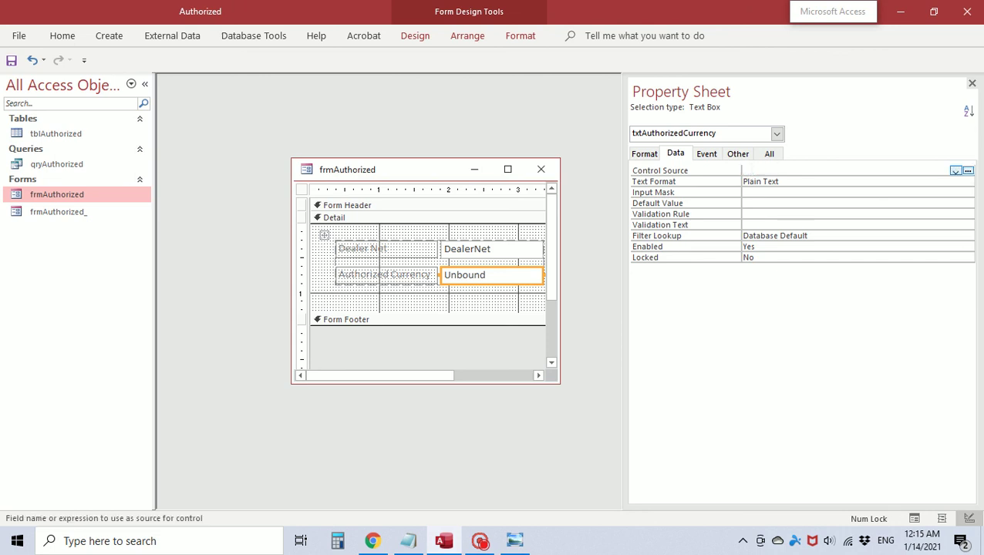
right_click(746, 170)
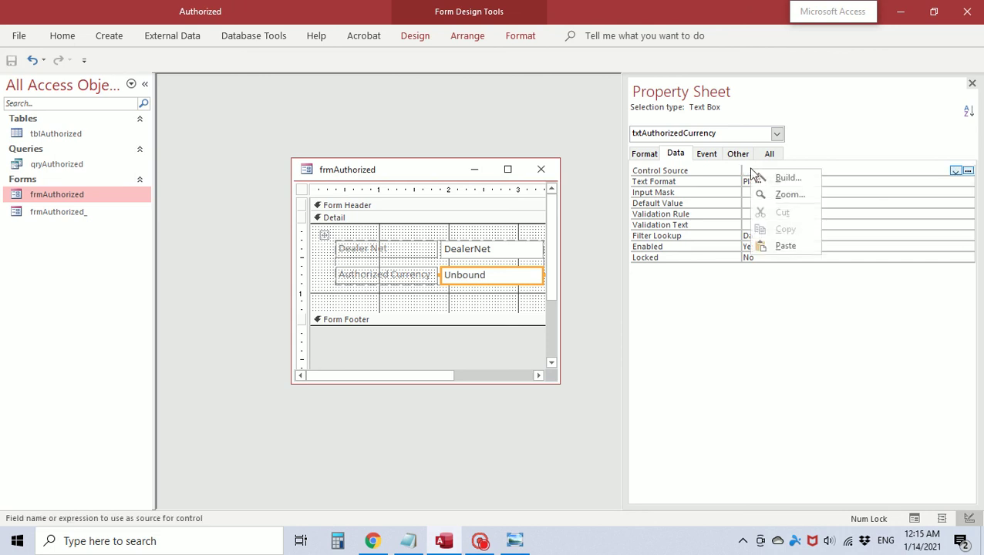
click(789, 193)
text(=)
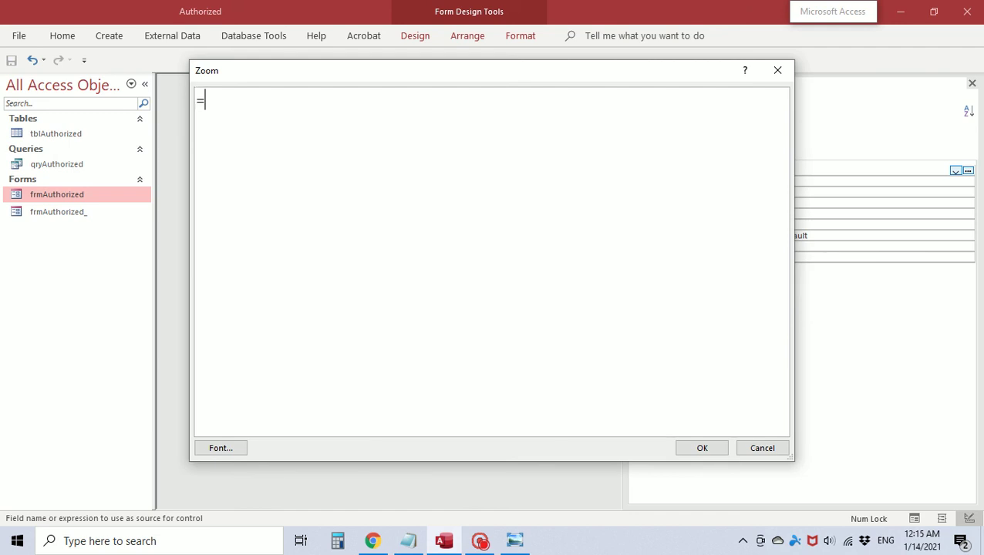
key(ctrl+v)
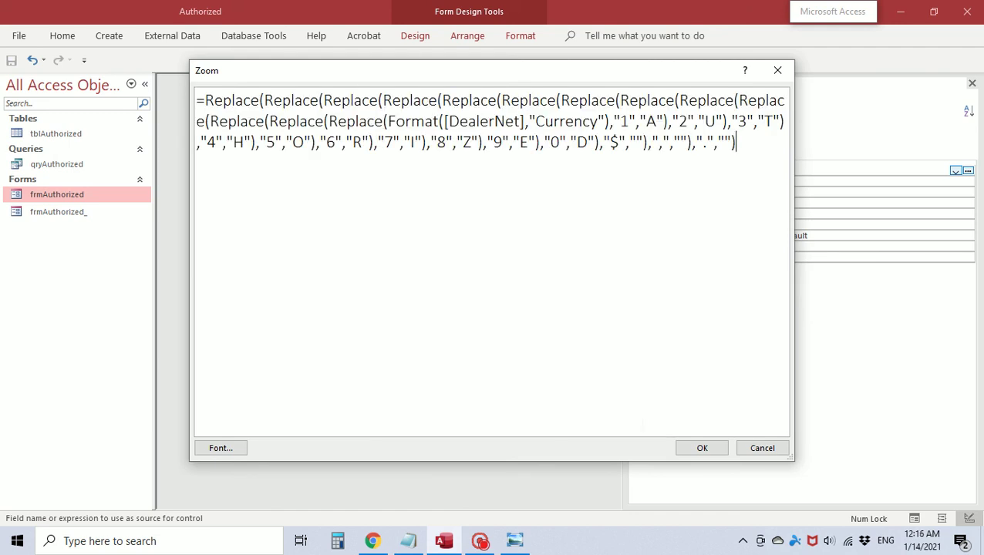
click(694, 448)
- Save frmAuthorized, show it in Form View and select the Authorized Currency code of the first record
right_click(432, 176)
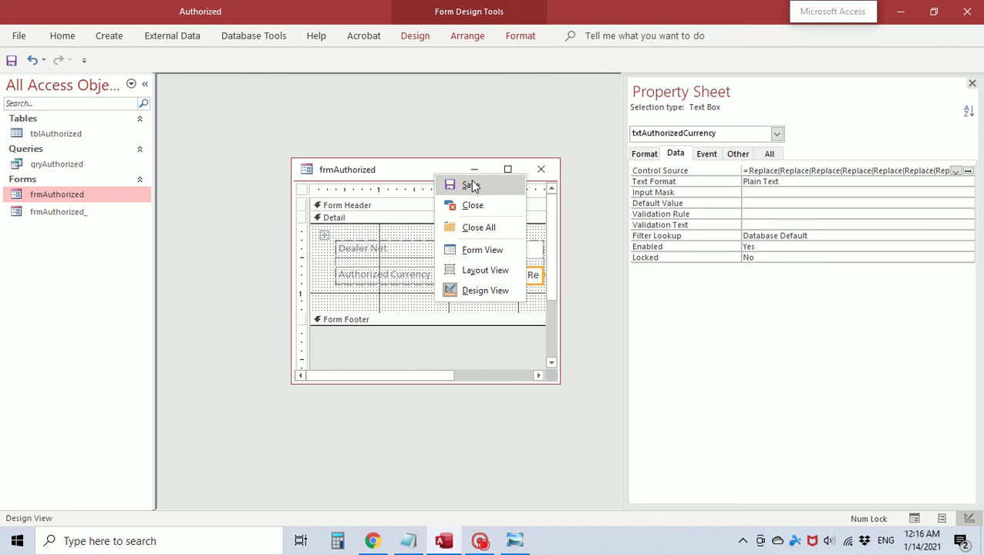
right_click(407, 175)
click(454, 251)
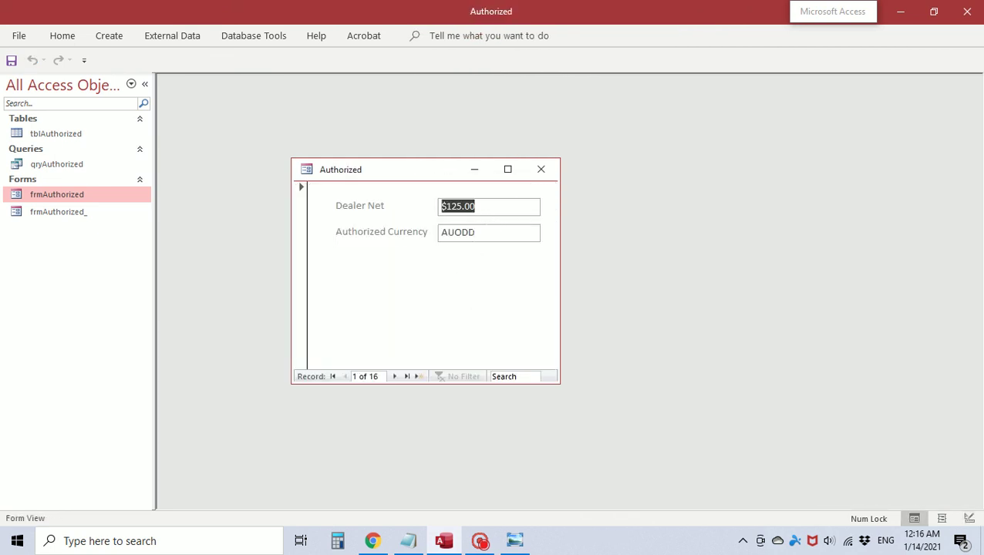
click(475, 232)
key(shift+Home)
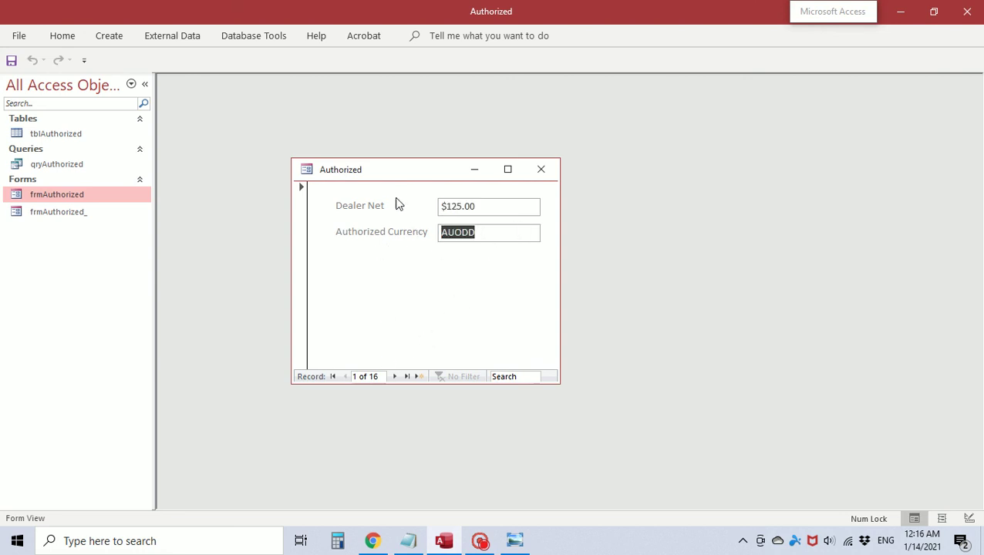
- Return frmAuthorized to Design View, review the txtAuthorizedCurrency Control Source in the Zoom window beside the form, and close both
right_click(383, 172)
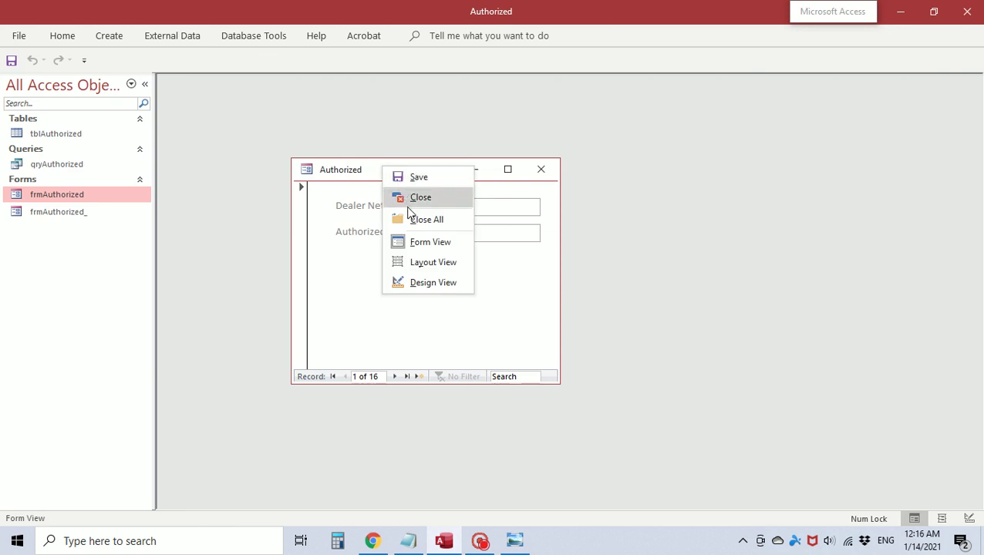
click(417, 283)
drag(424, 174, 350, 105)
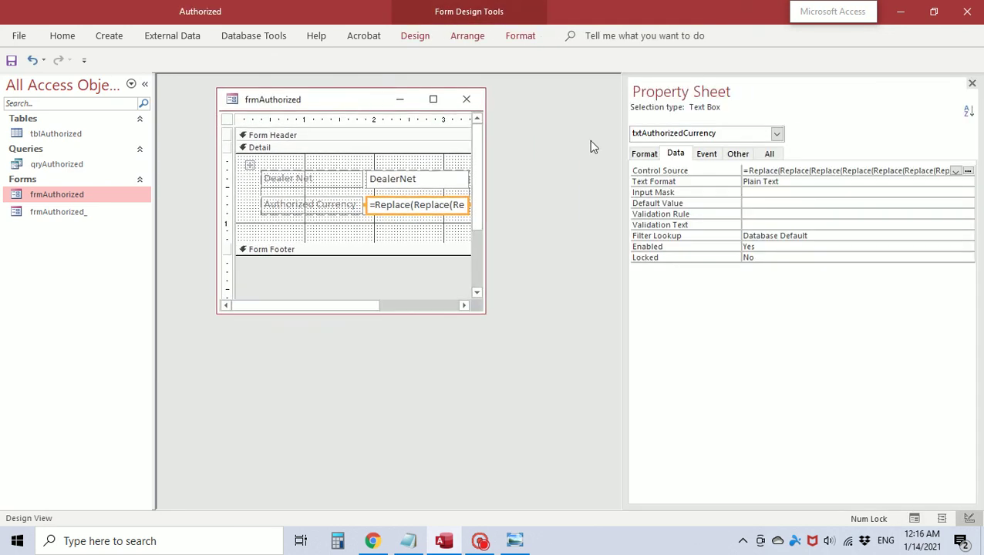
right_click(774, 171)
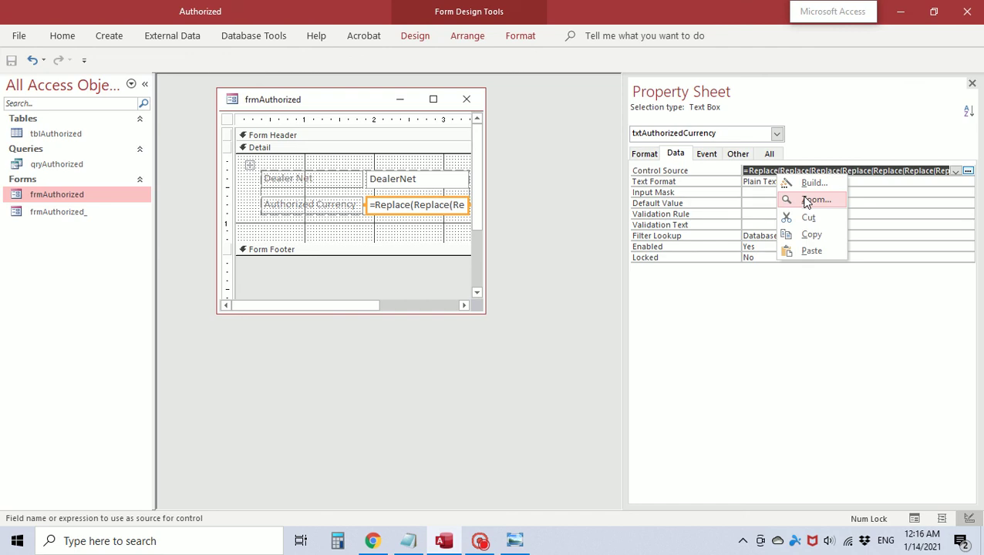
click(806, 199)
drag(401, 83, 400, 334)
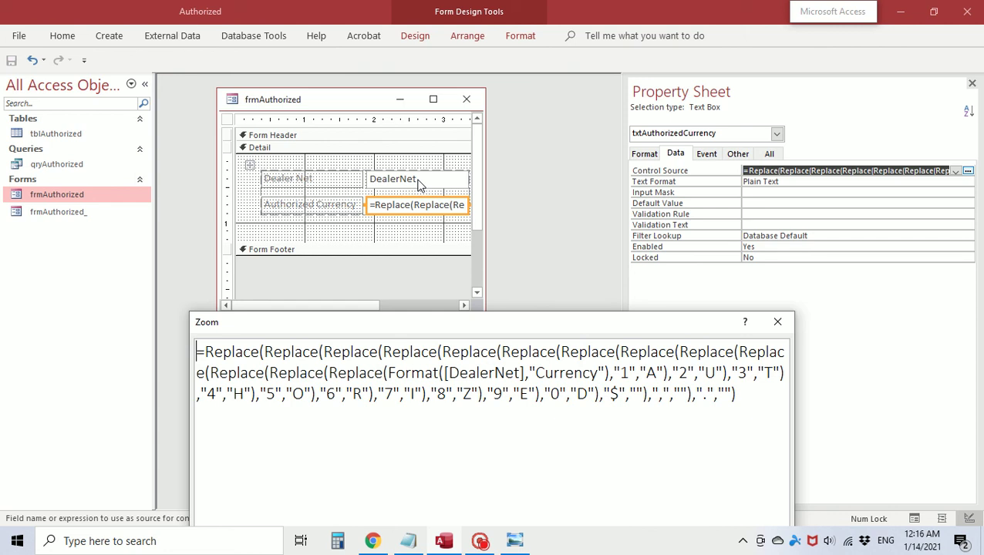
click(778, 323)
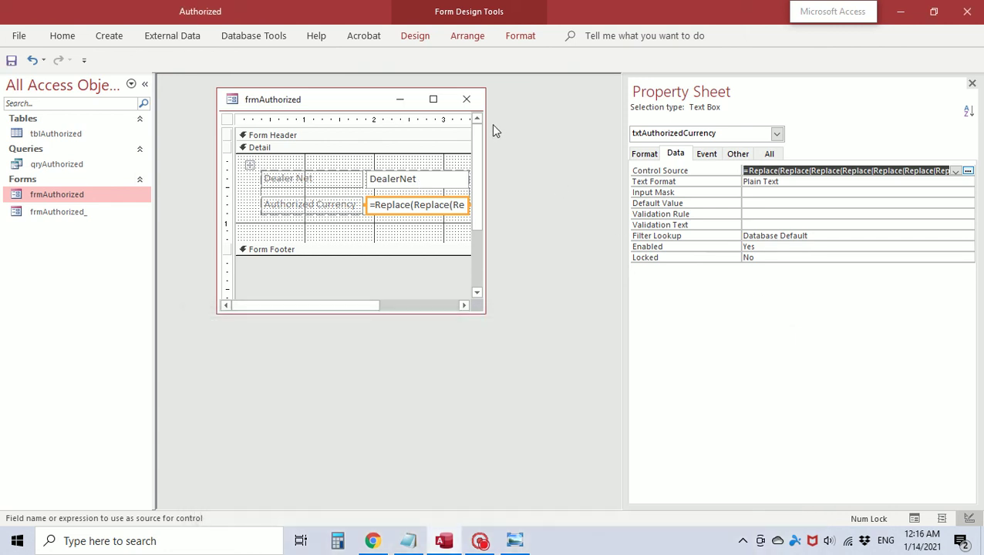
click(465, 99)
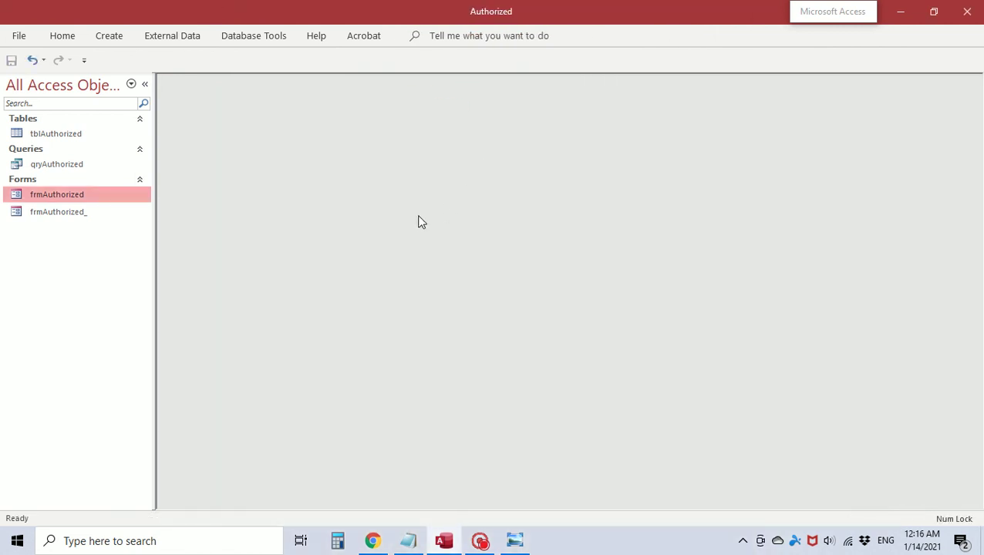